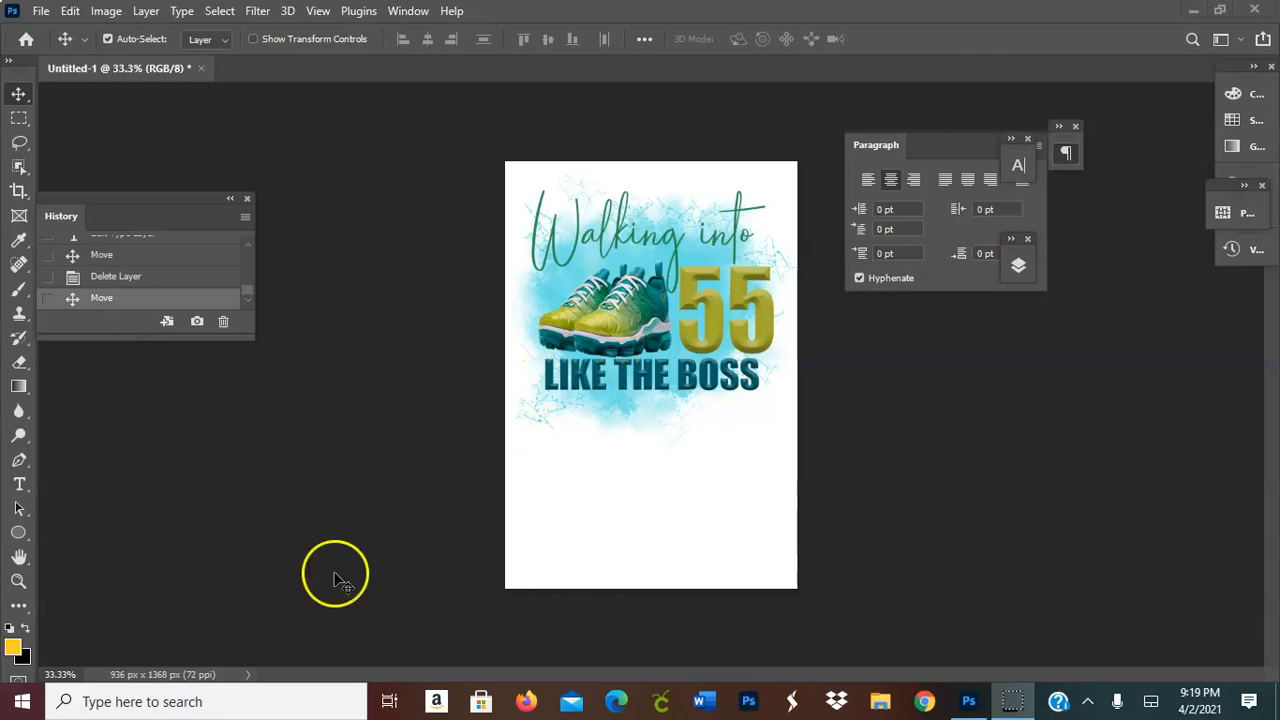
Collapse the Patterns panel to an icon and dock it below the other panel icons
click(621, 226)
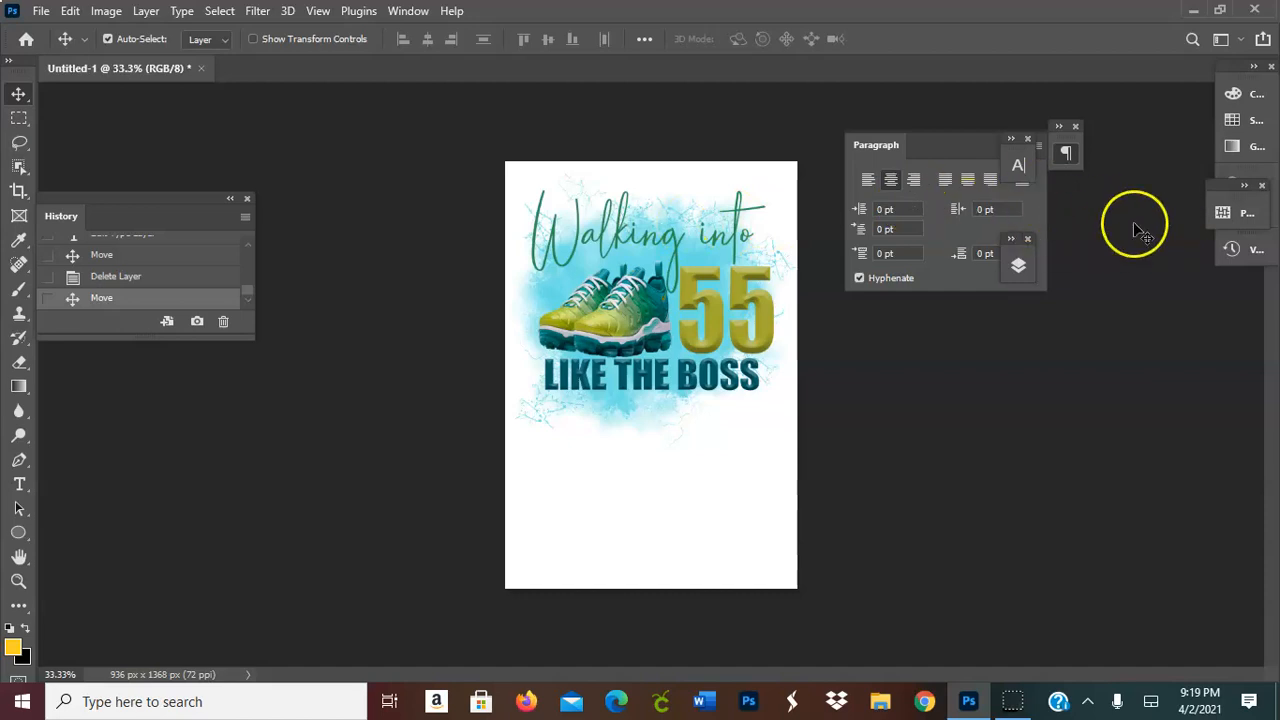
right_click(1232, 187)
click(1232, 229)
click(1149, 156)
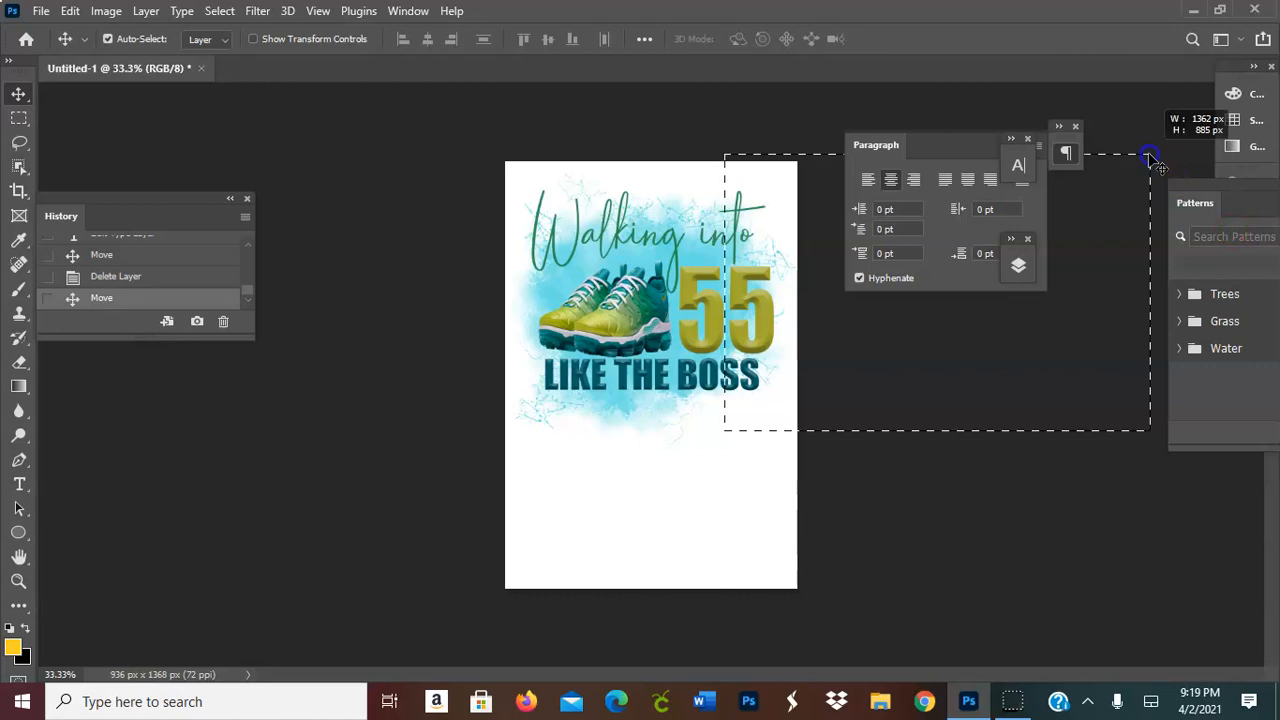
right_click(1235, 189)
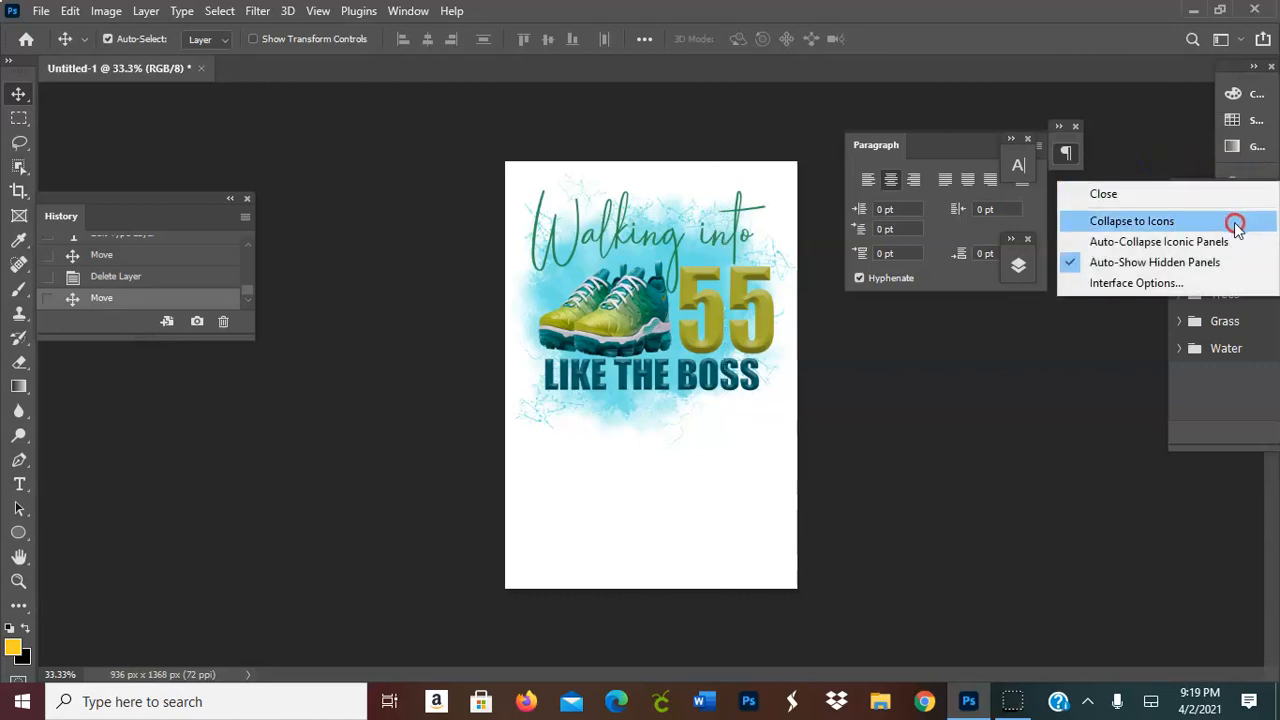
click(1235, 222)
drag(1225, 188, 1237, 290)
Reduce the Paragraph panel to a floating icon beside the Layers icon
click(988, 138)
drag(969, 145, 1040, 254)
click(1091, 241)
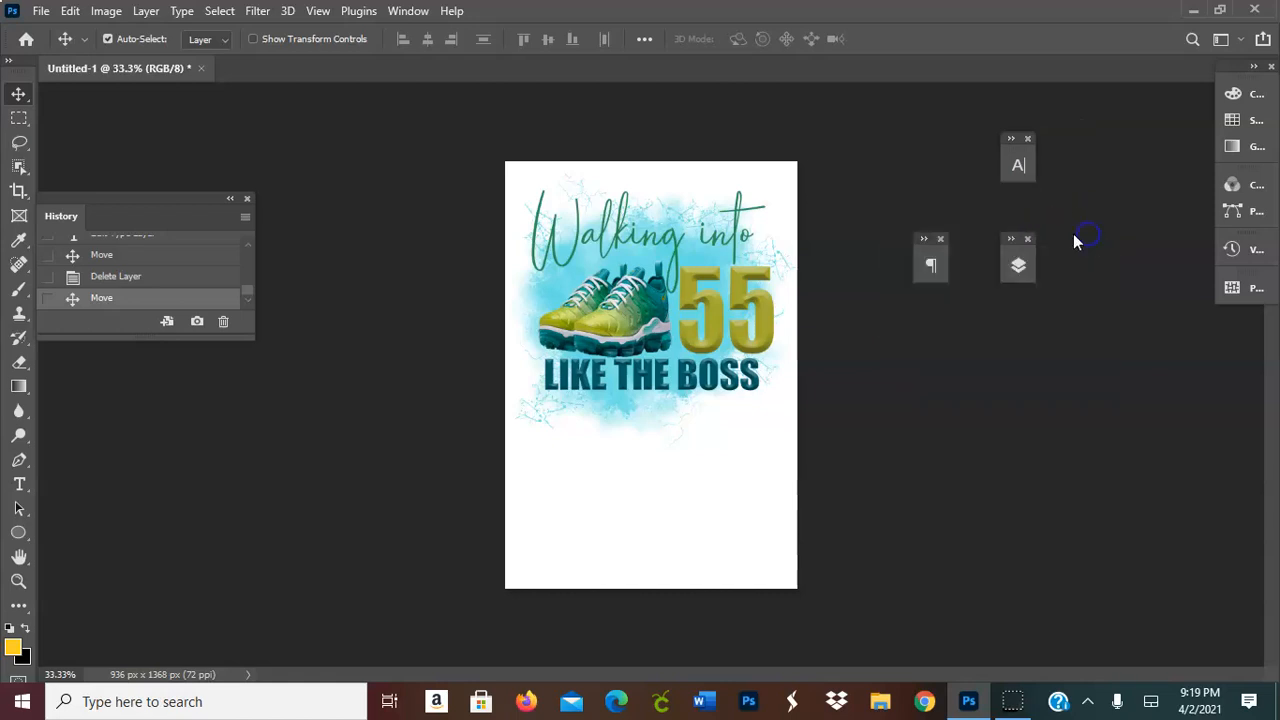
Move the shoes slightly, then revert that move through the reopened History panel
drag(626, 332, 631, 335)
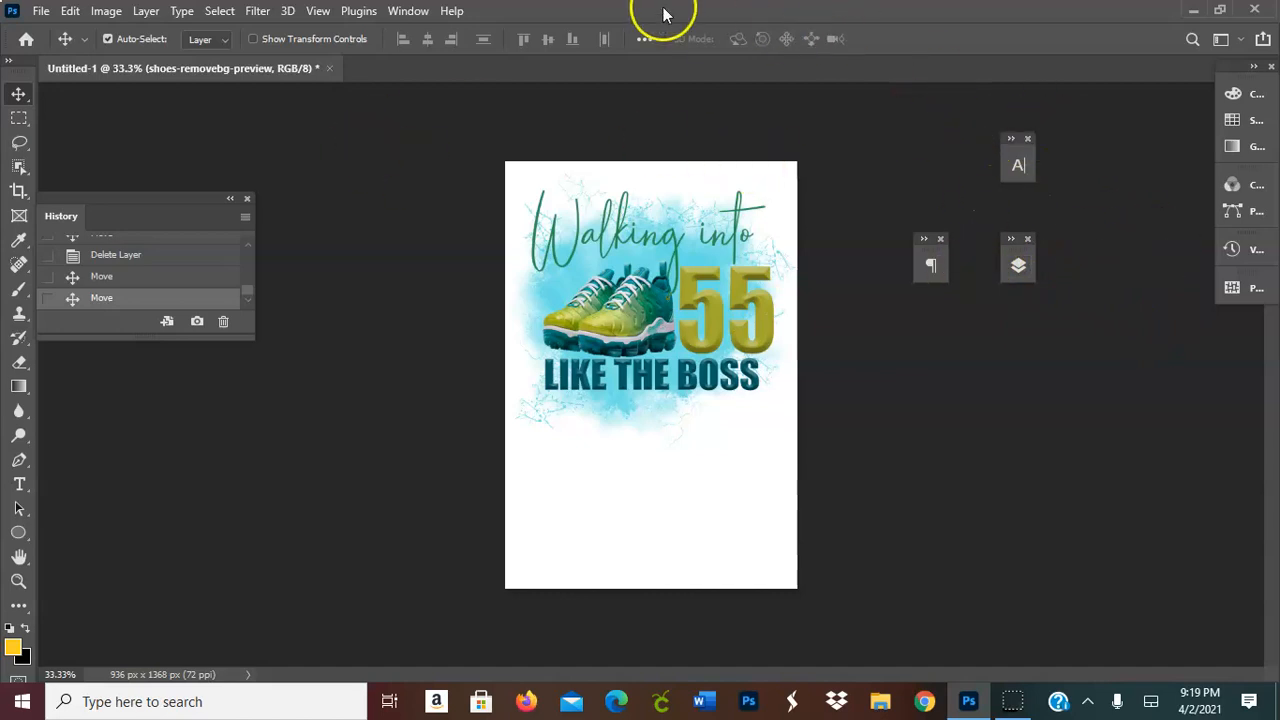
click(397, 12)
click(493, 358)
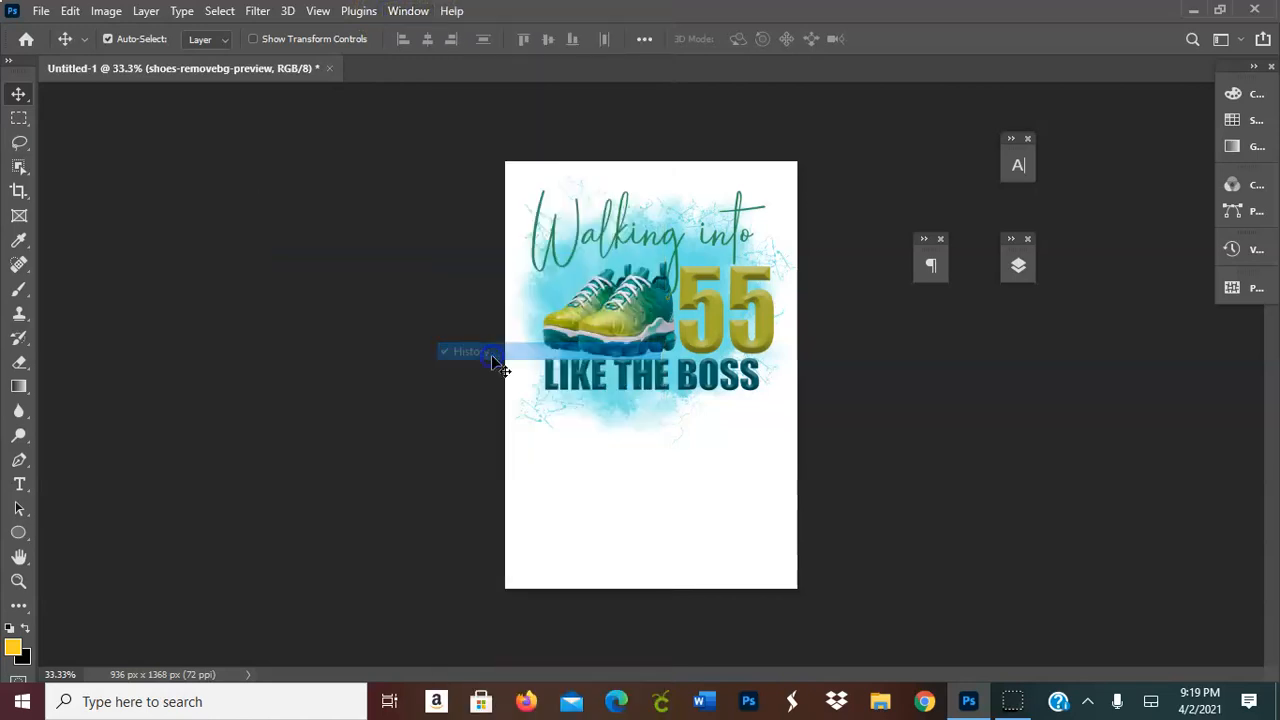
click(400, 12)
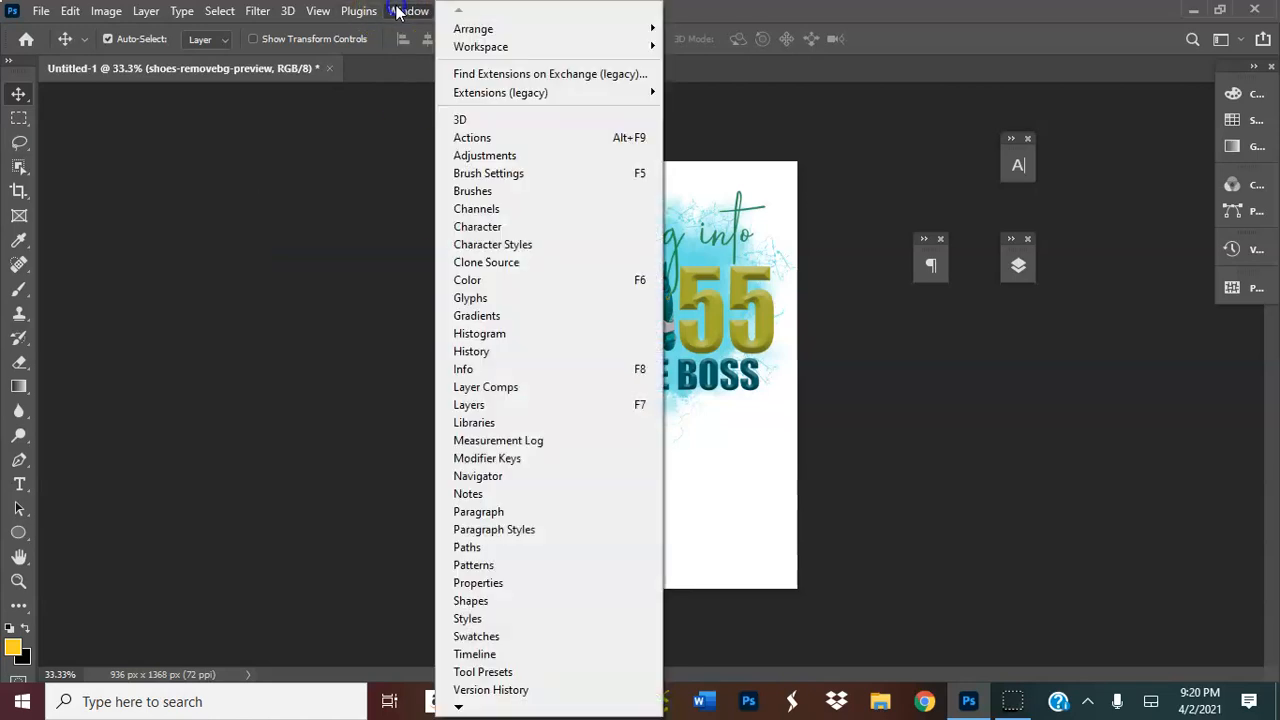
click(490, 352)
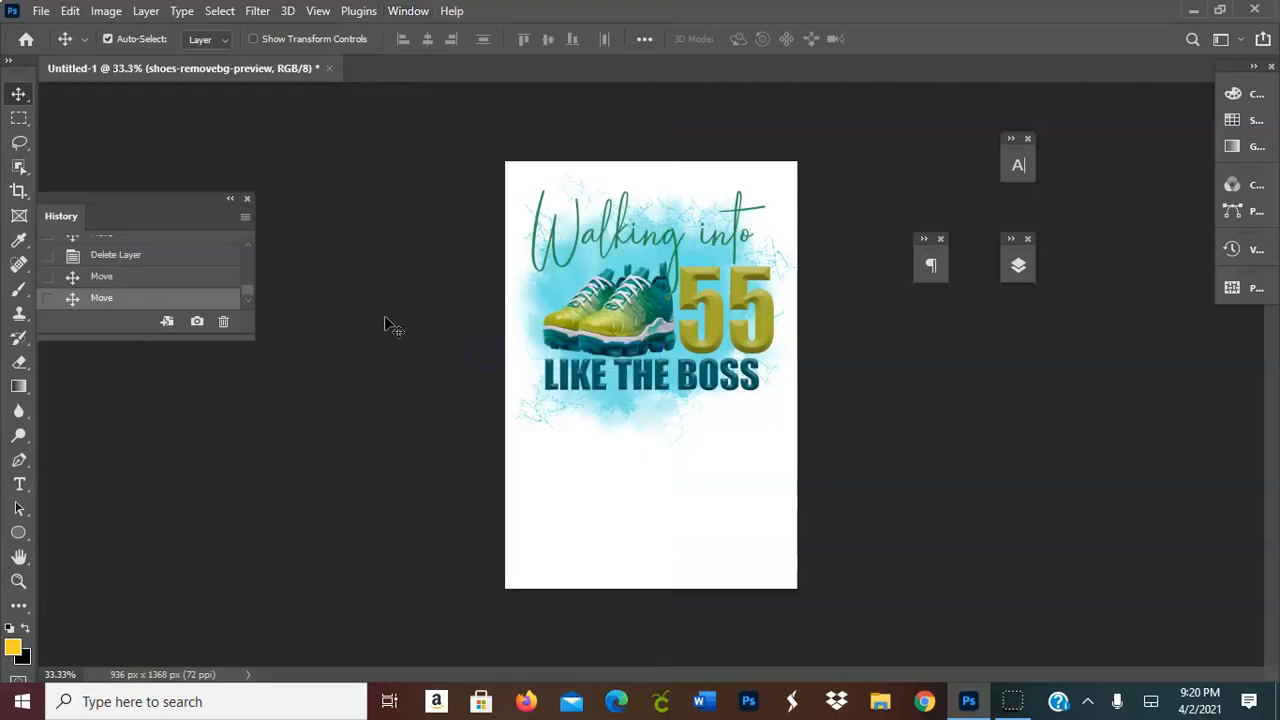
click(109, 281)
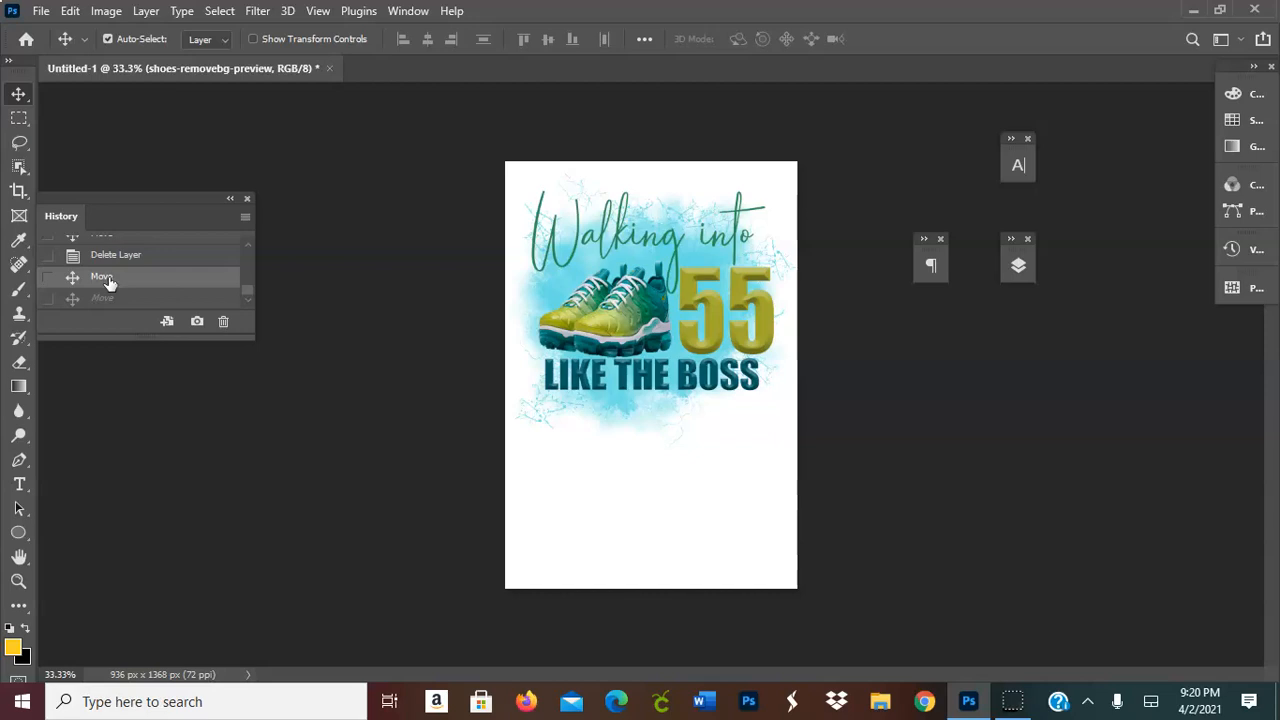
click(14, 650)
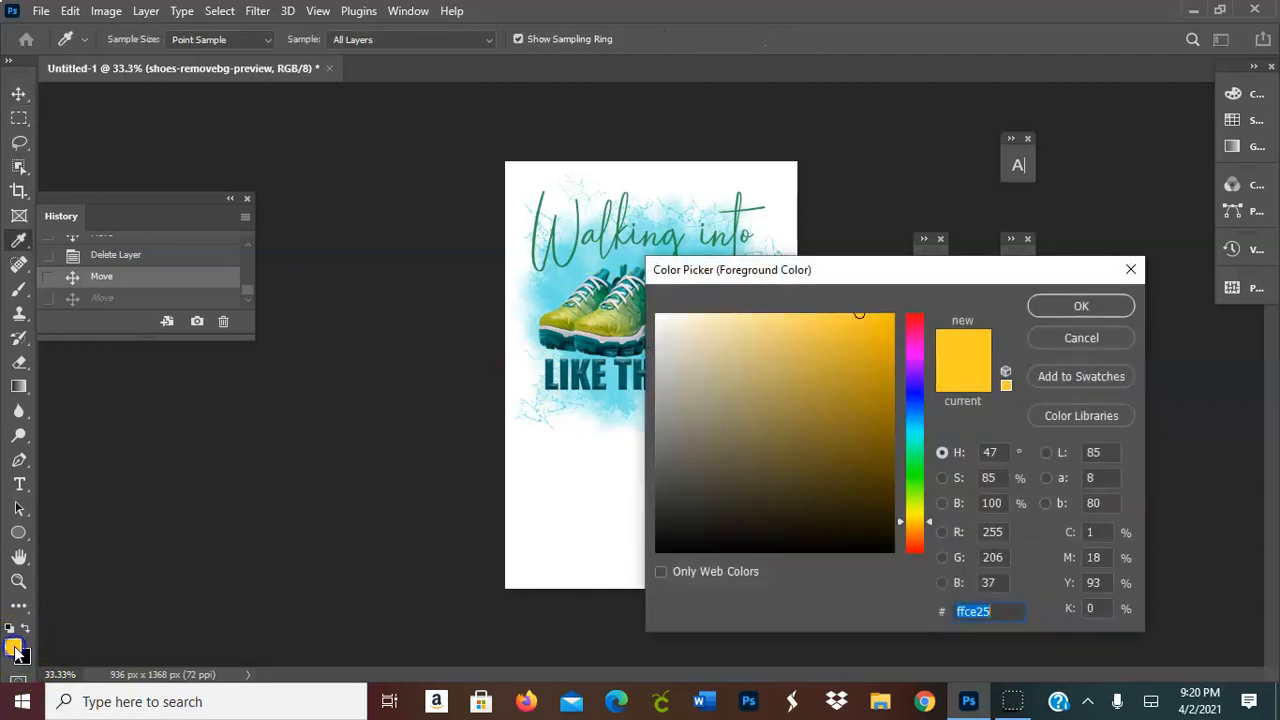
click(605, 318)
click(605, 318)
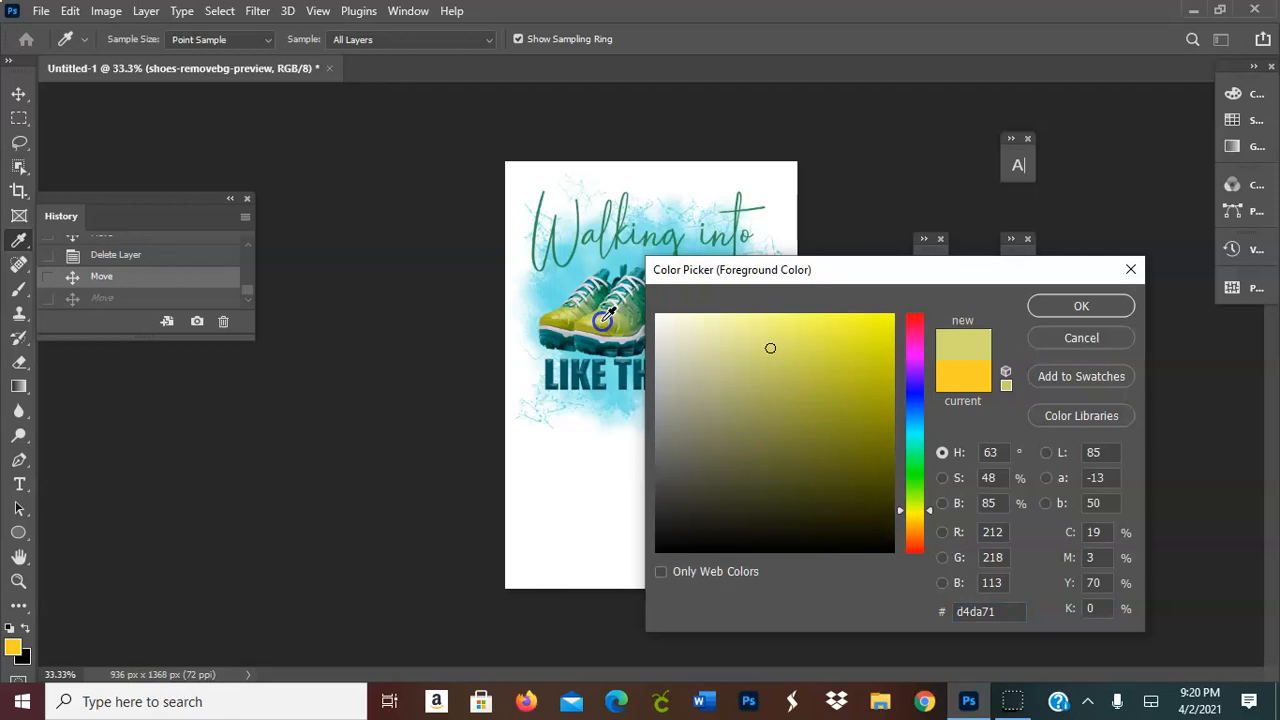
click(605, 318)
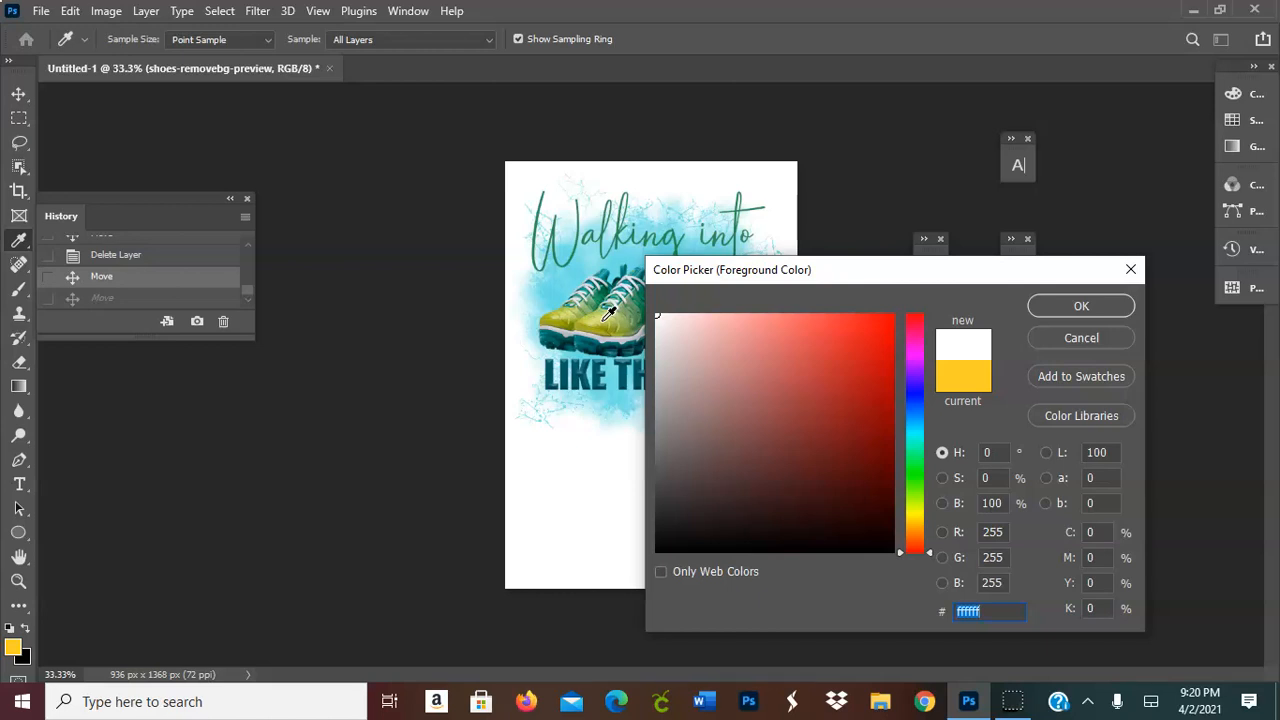
click(1075, 345)
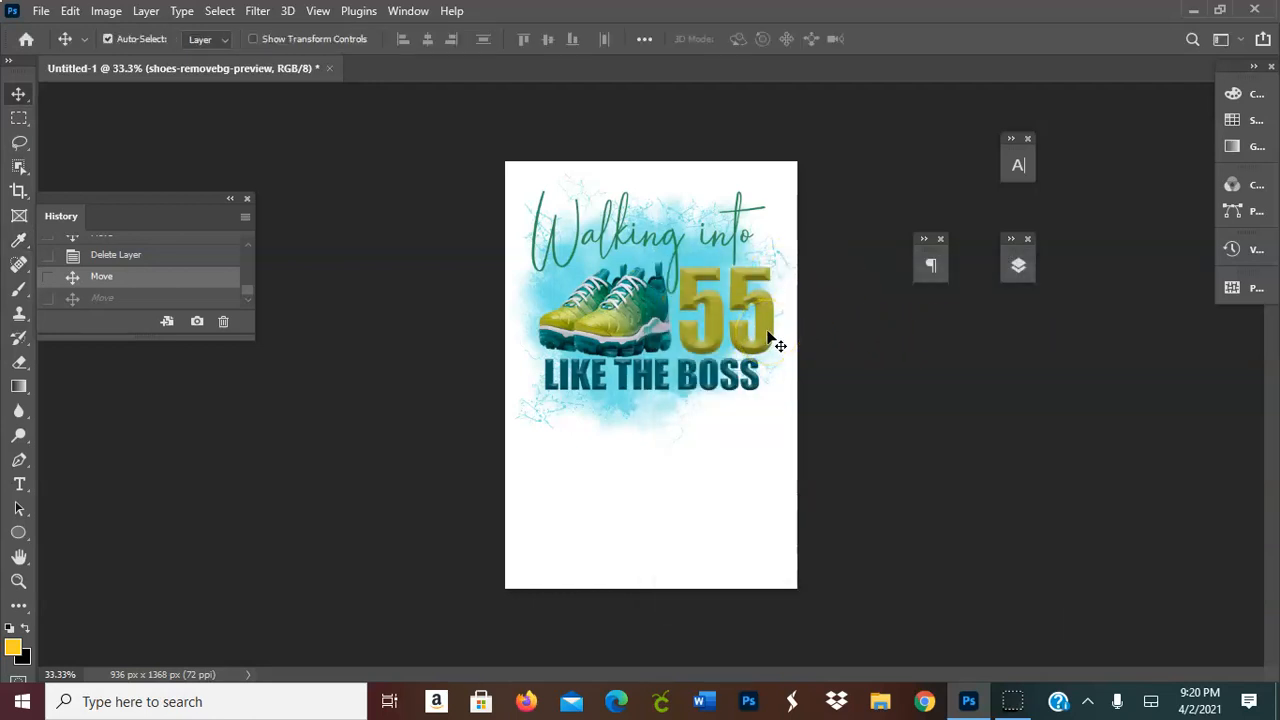
Slightly adjust the "LIKE THE BOSS" and "Walking into" text positions, showing the layer list between the two moves
drag(751, 366, 755, 375)
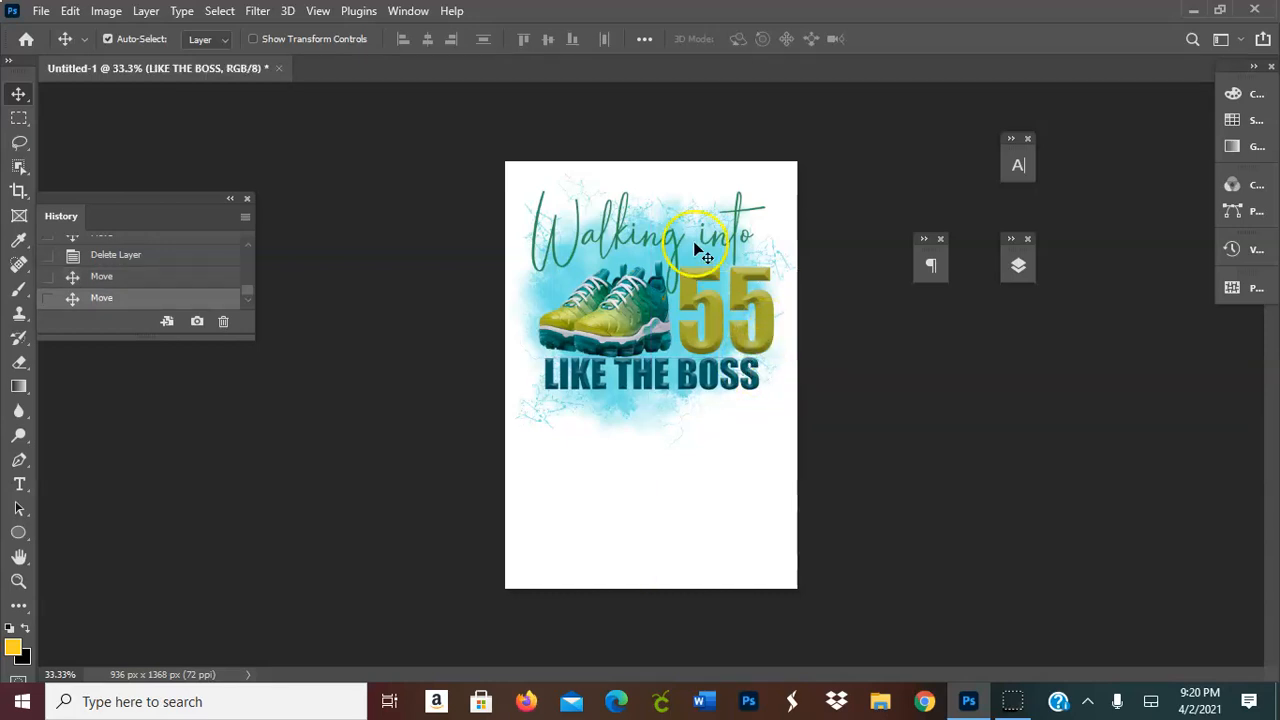
click(1015, 265)
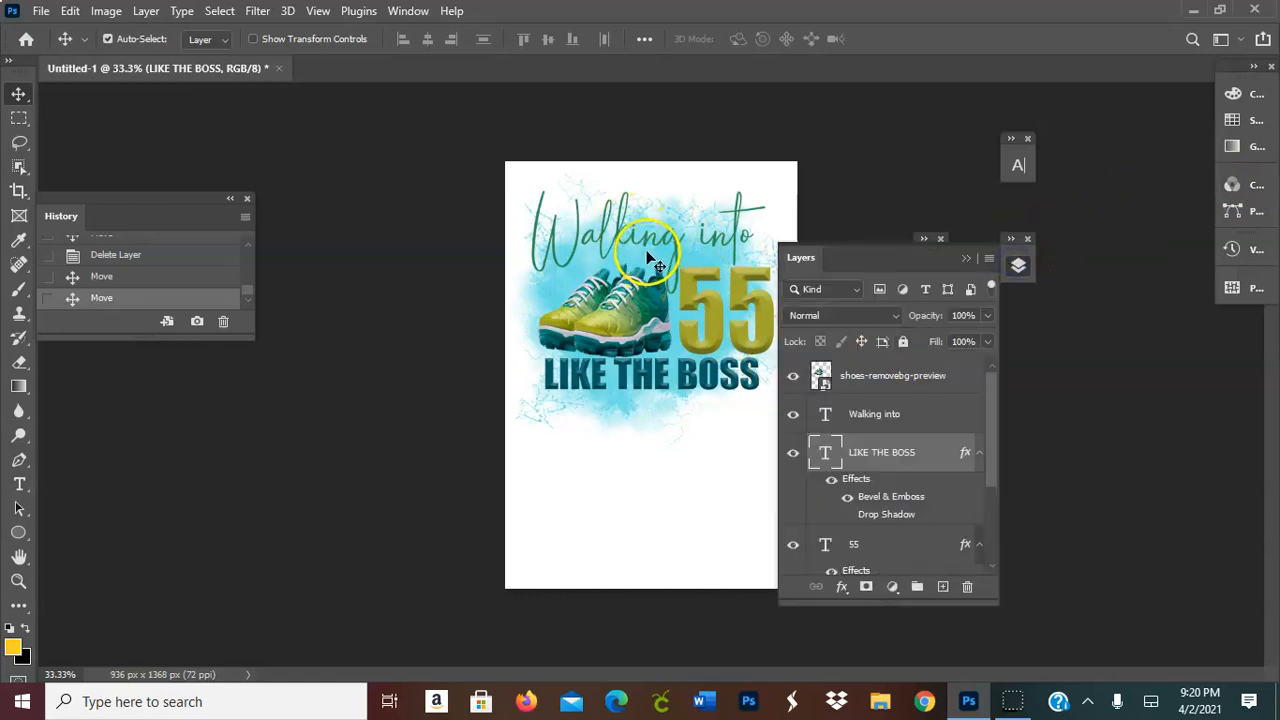
drag(651, 258, 656, 255)
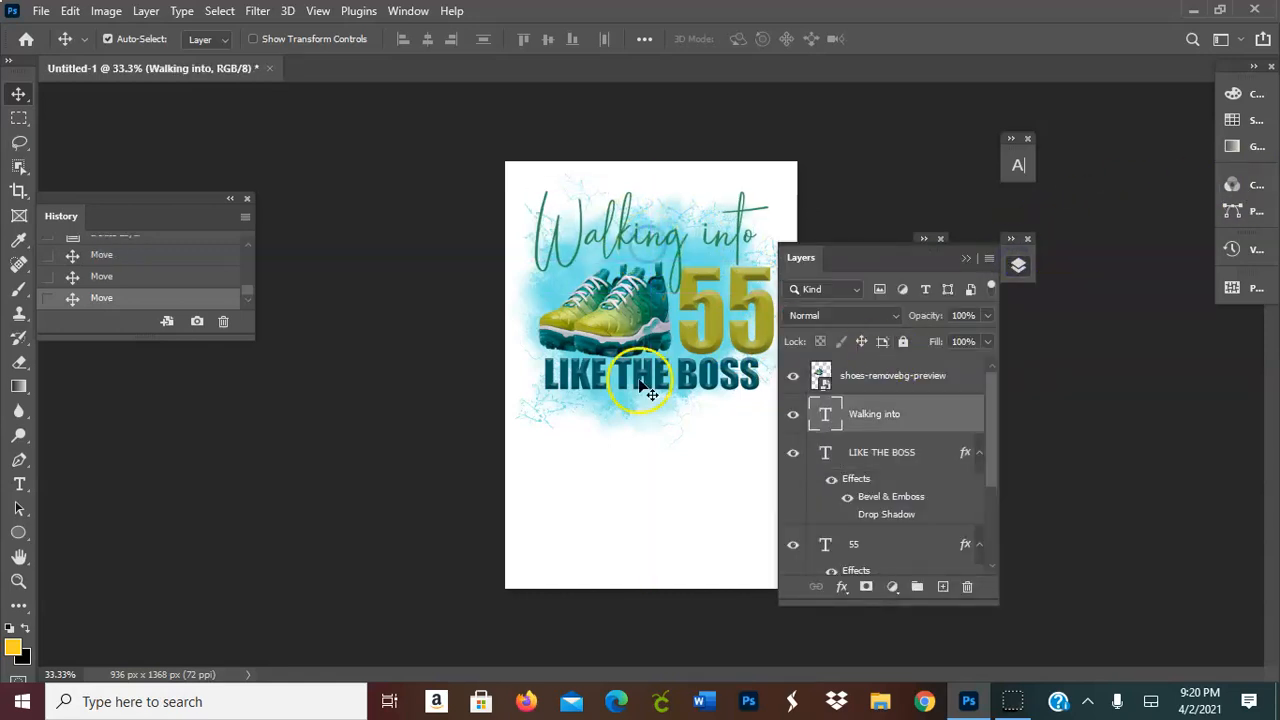
Duplicate the "LIKE THE BOSS" text layer within the same document, keeping the suggested name
click(645, 395)
click(826, 452)
right_click(826, 452)
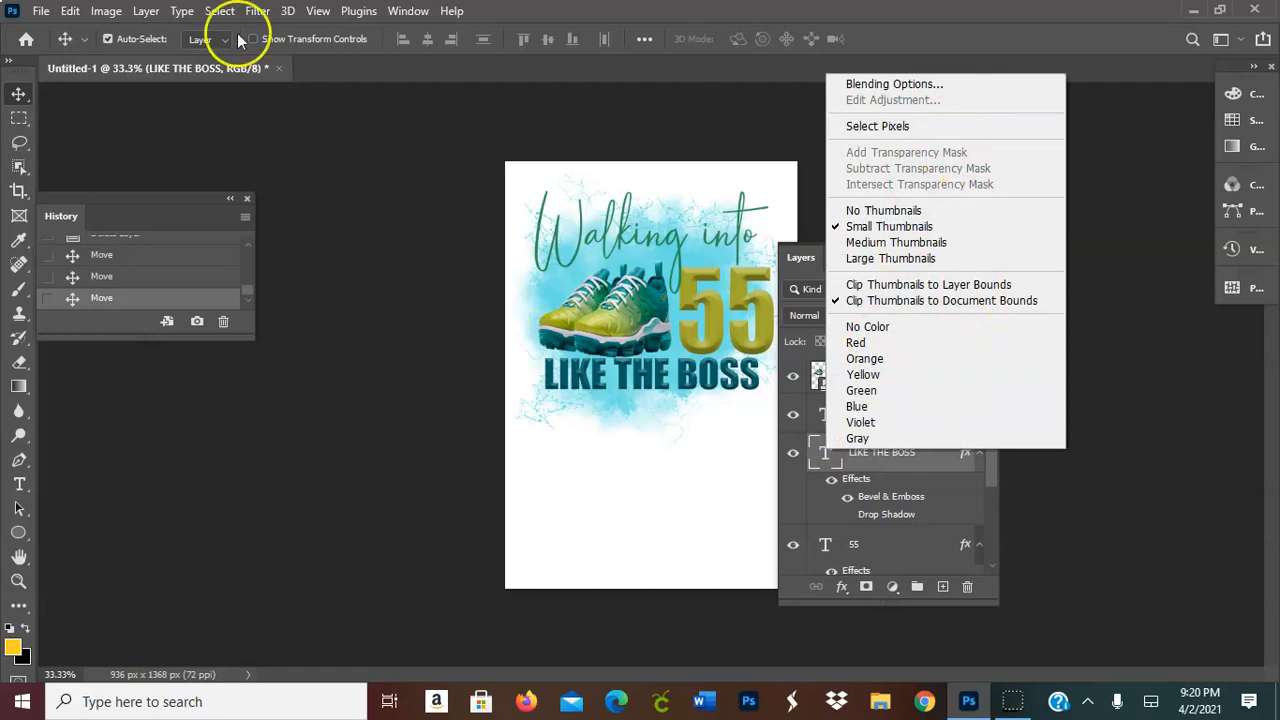
click(150, 15)
click(146, 11)
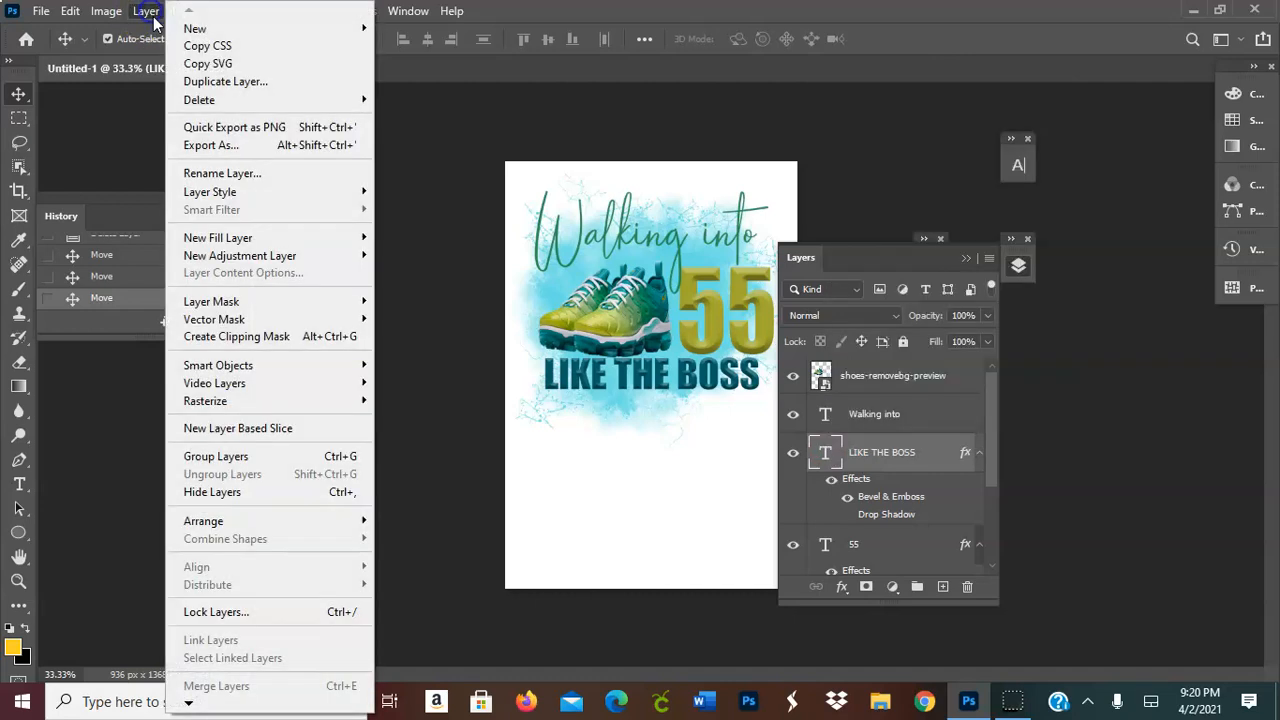
click(199, 81)
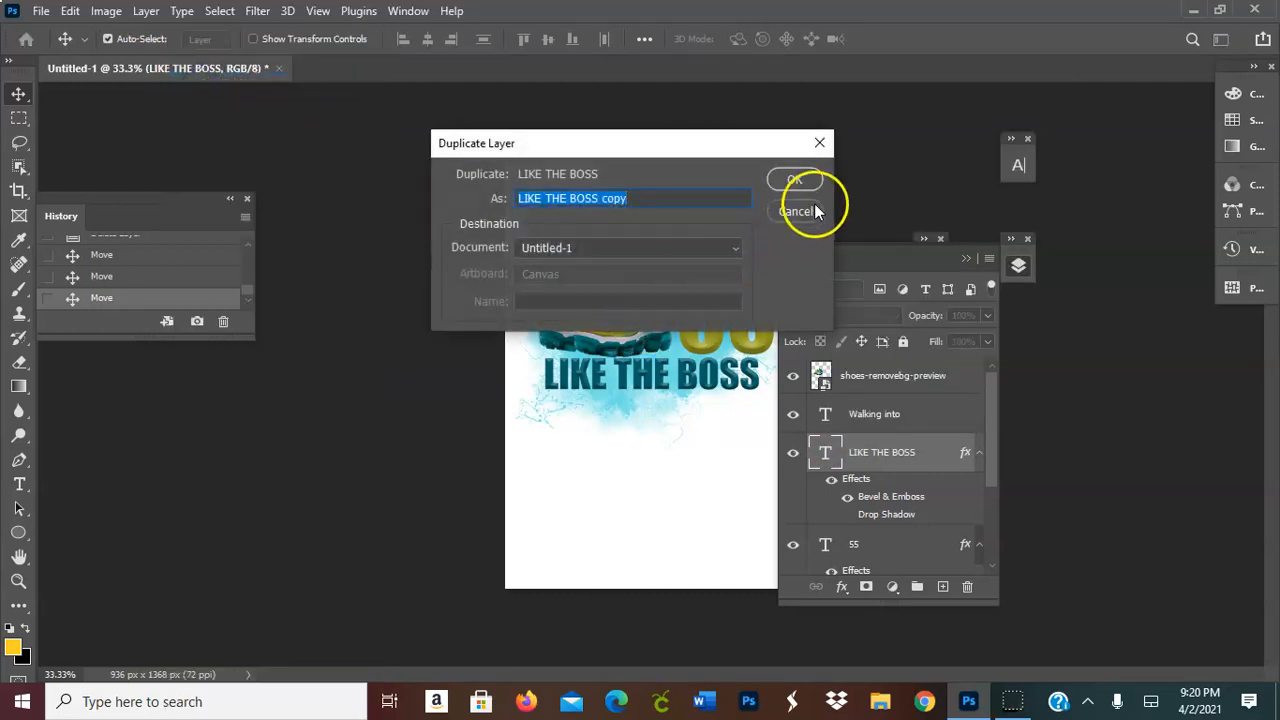
click(795, 181)
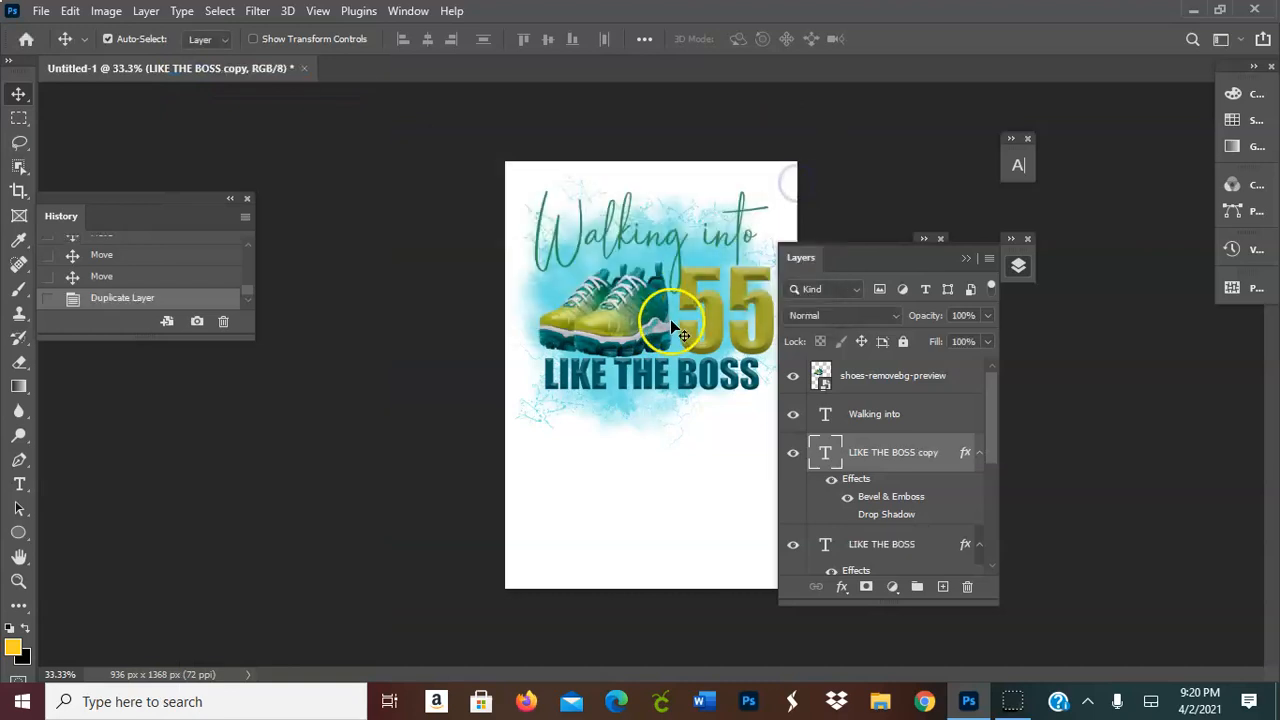
Move the duplicated text to the empty area below the artwork and replace its wording with "HOLLAND"
drag(660, 372, 668, 515)
double_click(666, 514)
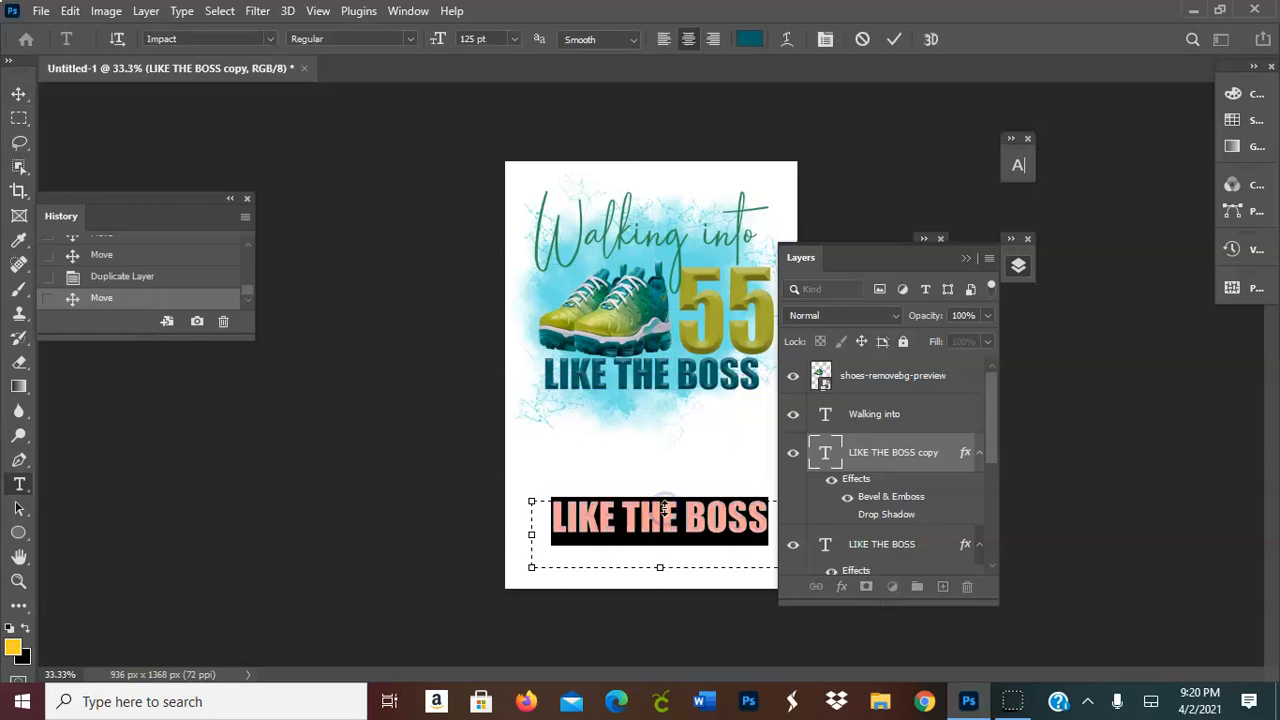
text(h)
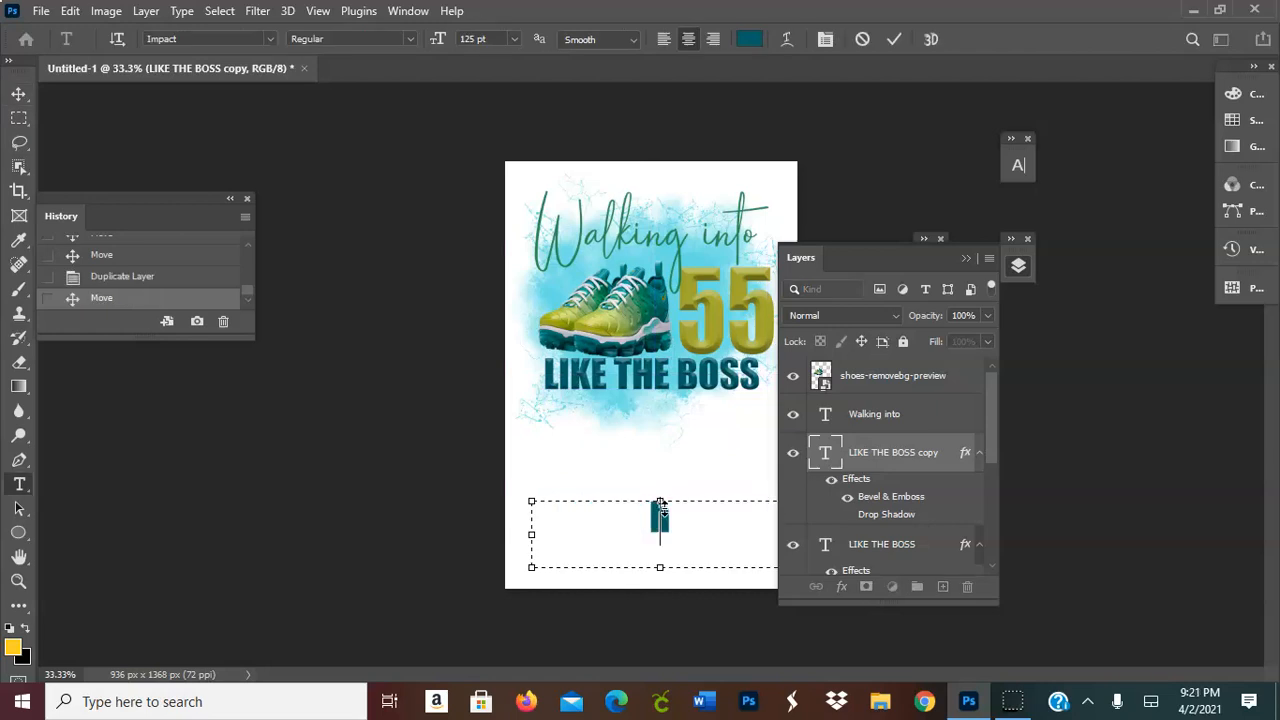
text(olland)
click(899, 40)
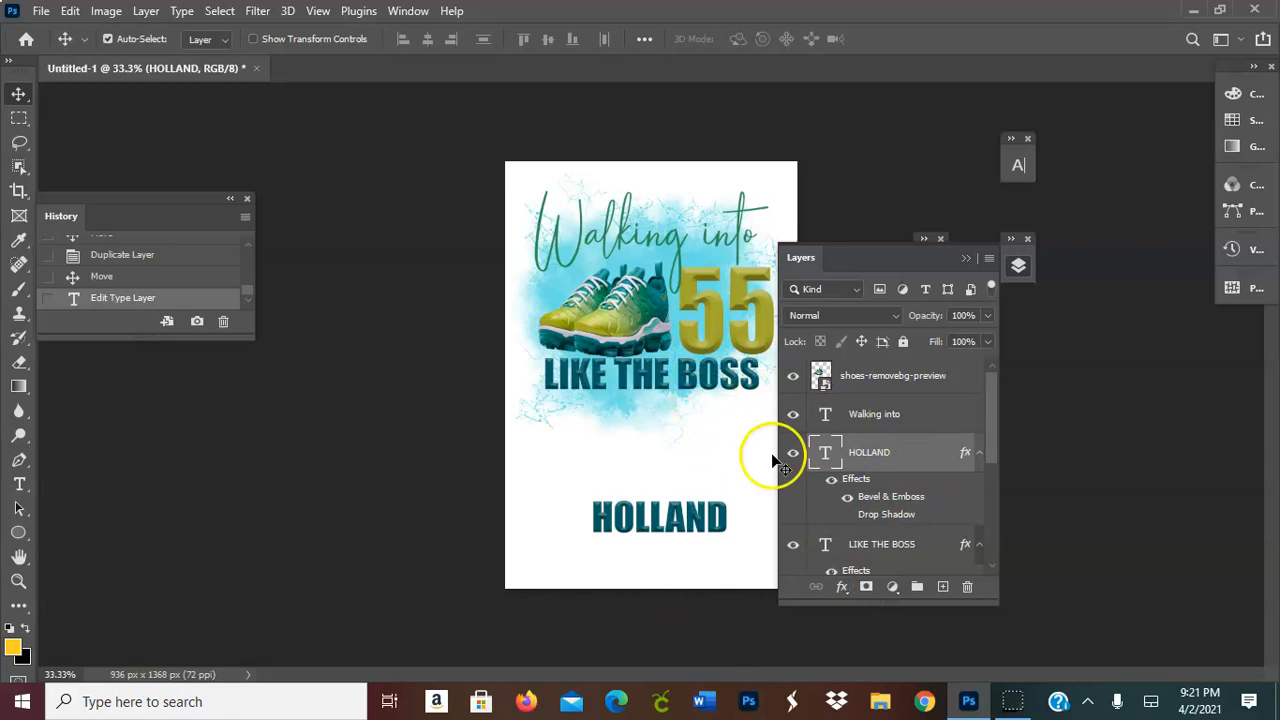
With the "Walking into" layer selected, duplicate the whole image as a separate document
click(866, 424)
click(106, 12)
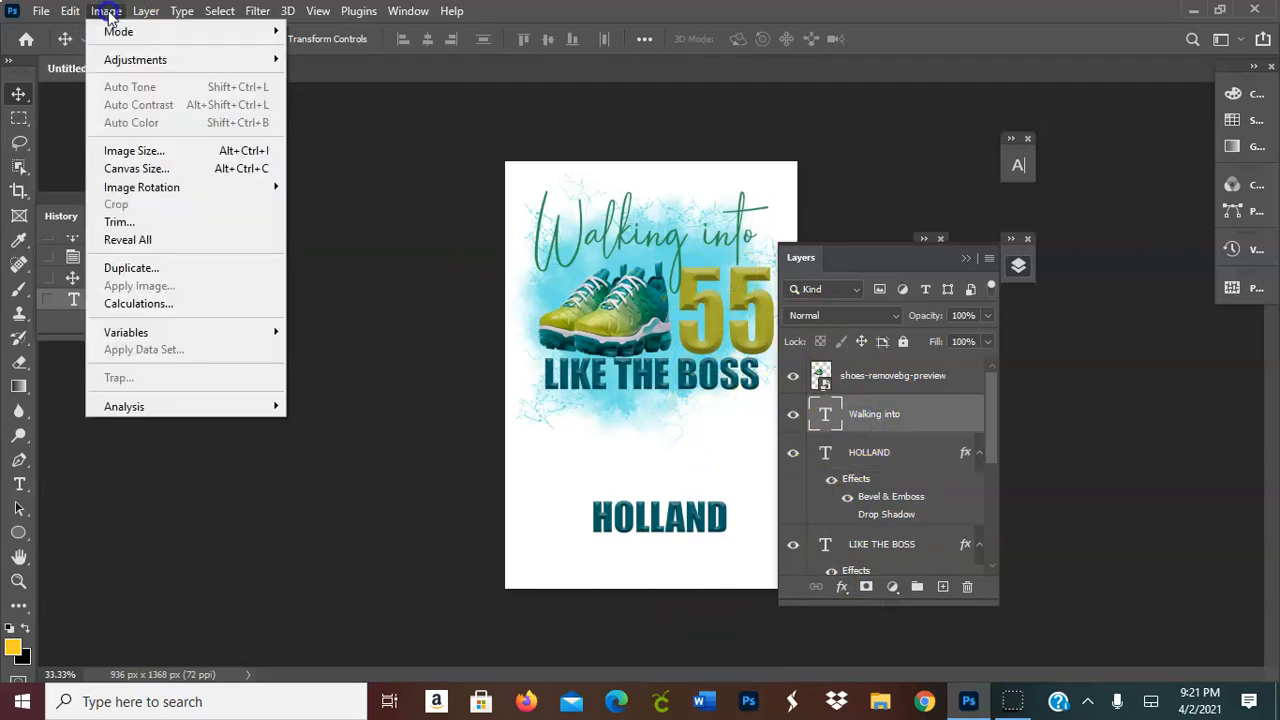
click(150, 268)
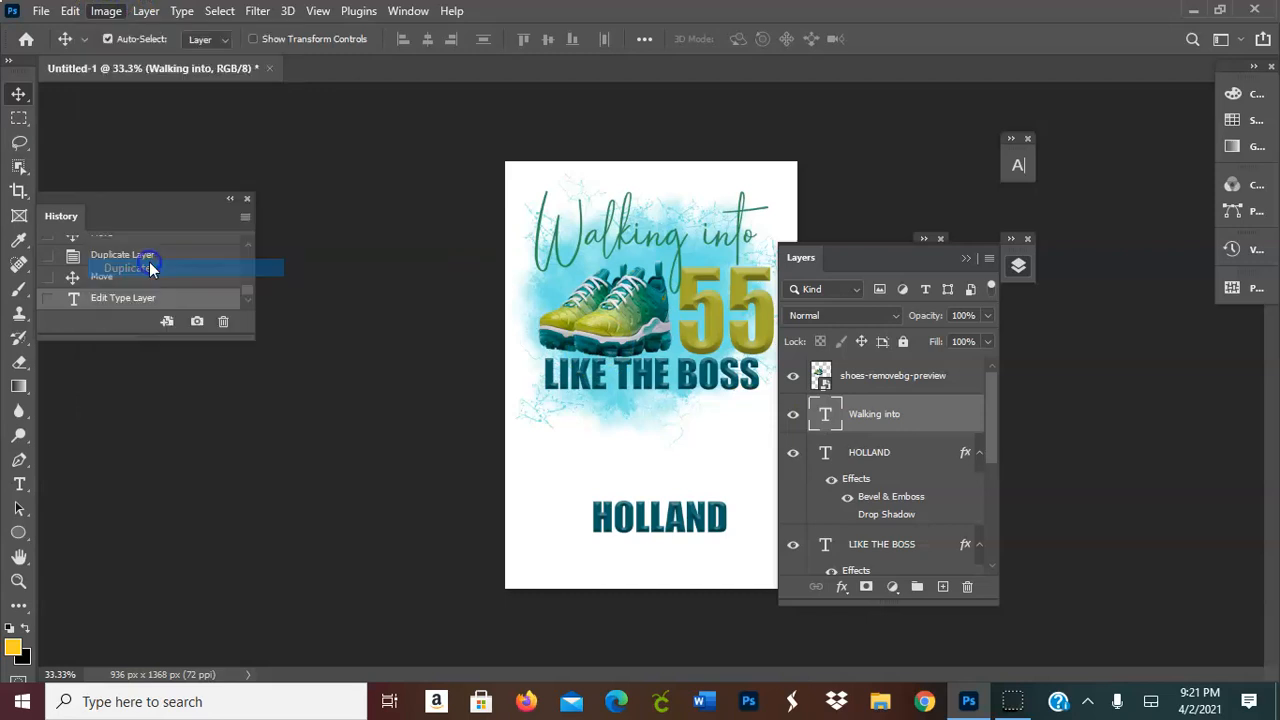
click(770, 210)
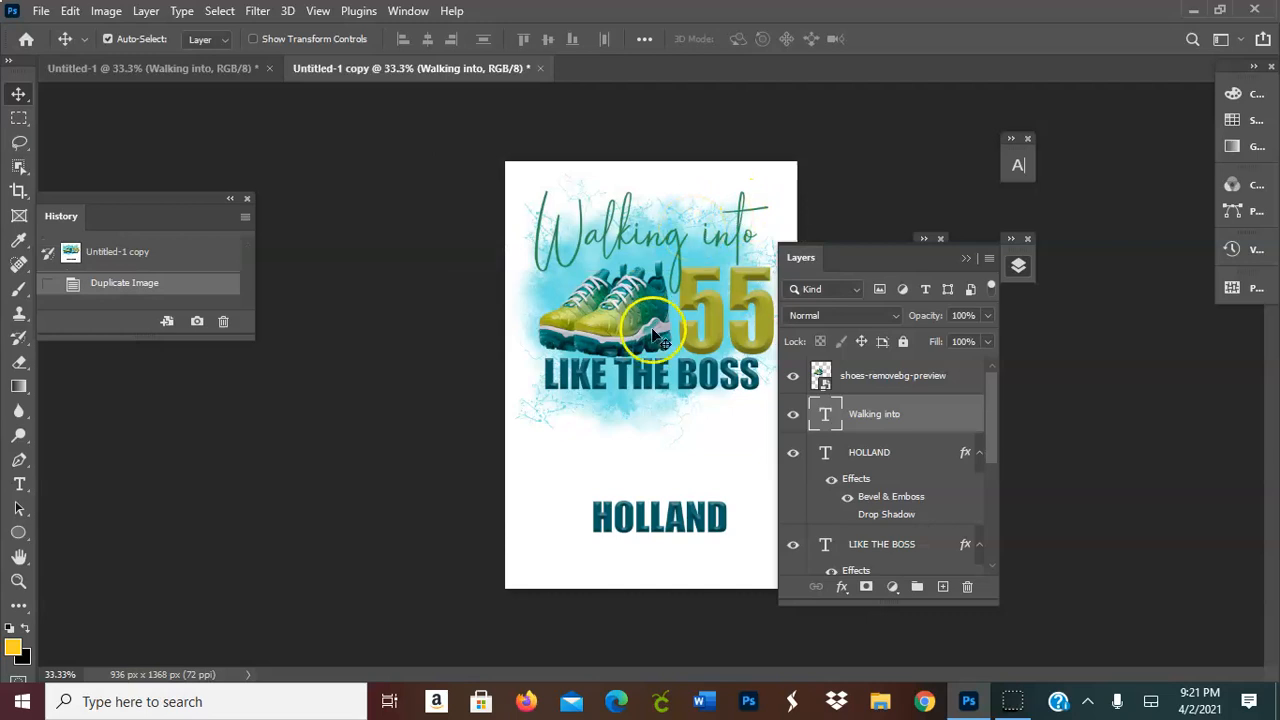
In the duplicate document, nudge "Walking into" up and shift the "55" text slightly down and to the right
click(693, 288)
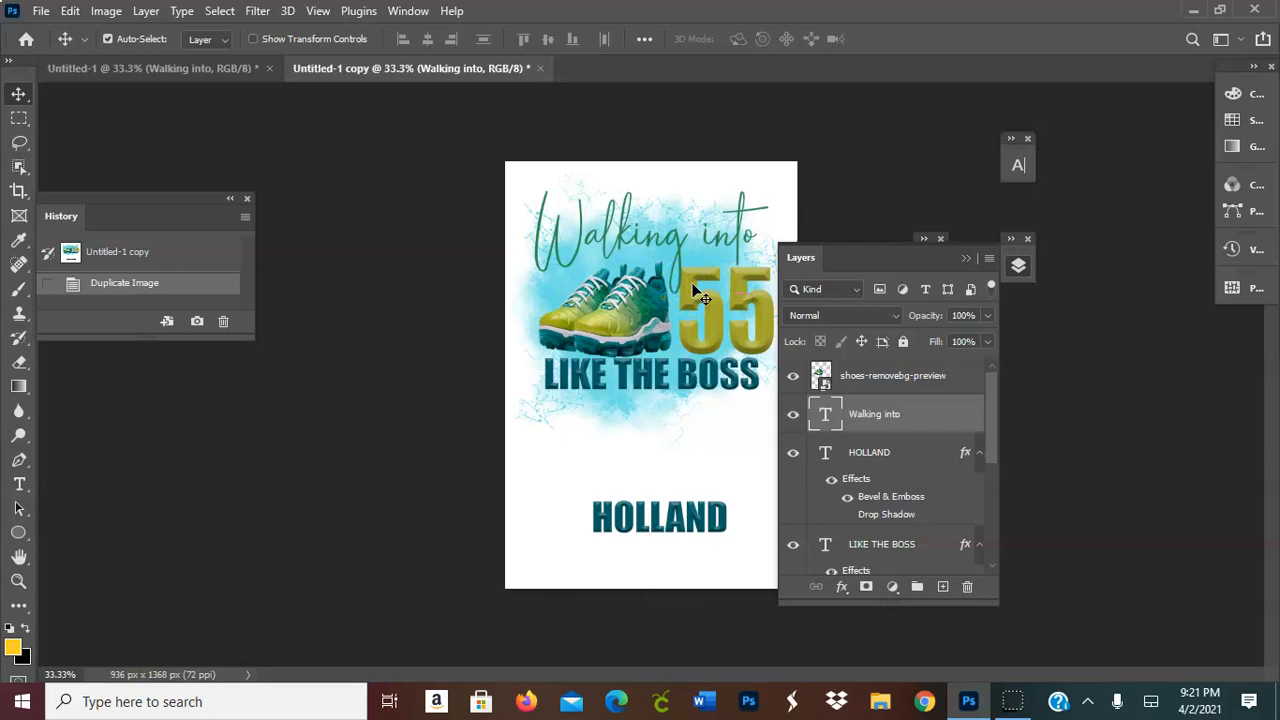
key(Up)
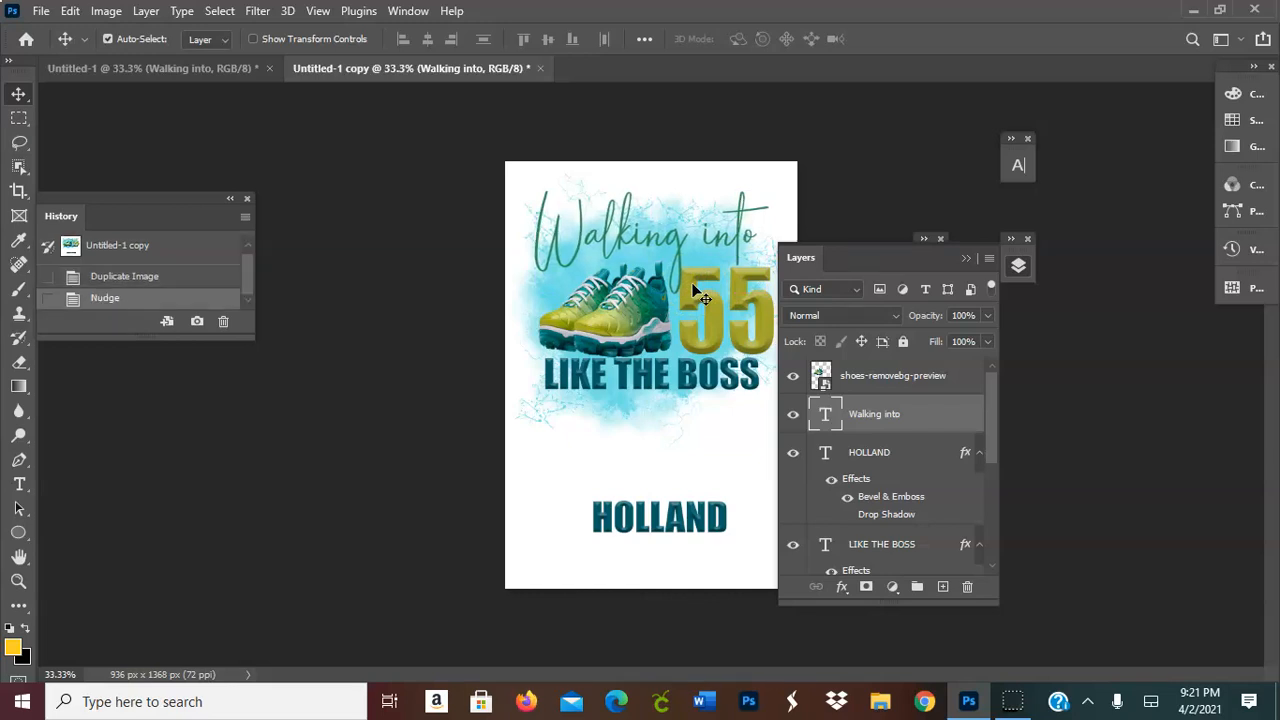
drag(704, 292, 710, 314)
key(Right)
key(Right)
key(Right)
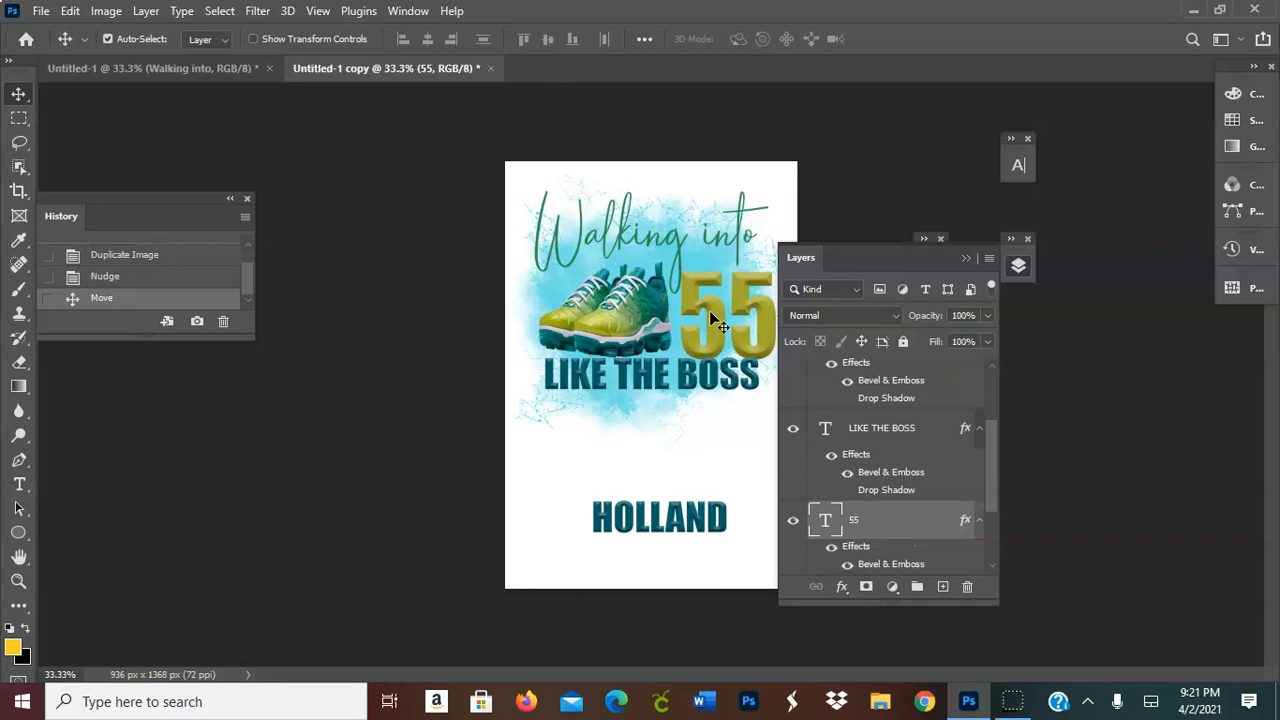
Fine-tune the "Walking into" text horizontally, nudging it slightly left overall to clear the "55"
click(680, 260)
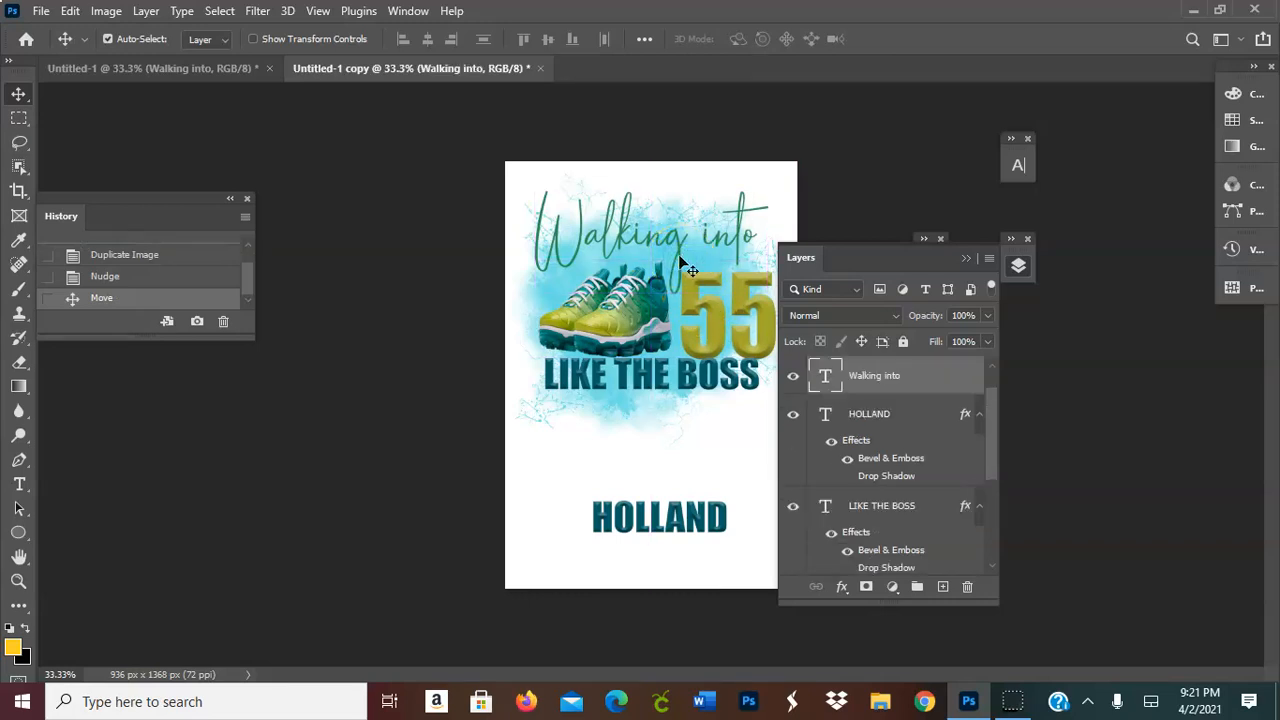
key(Left)
key(Left)
key(Left)
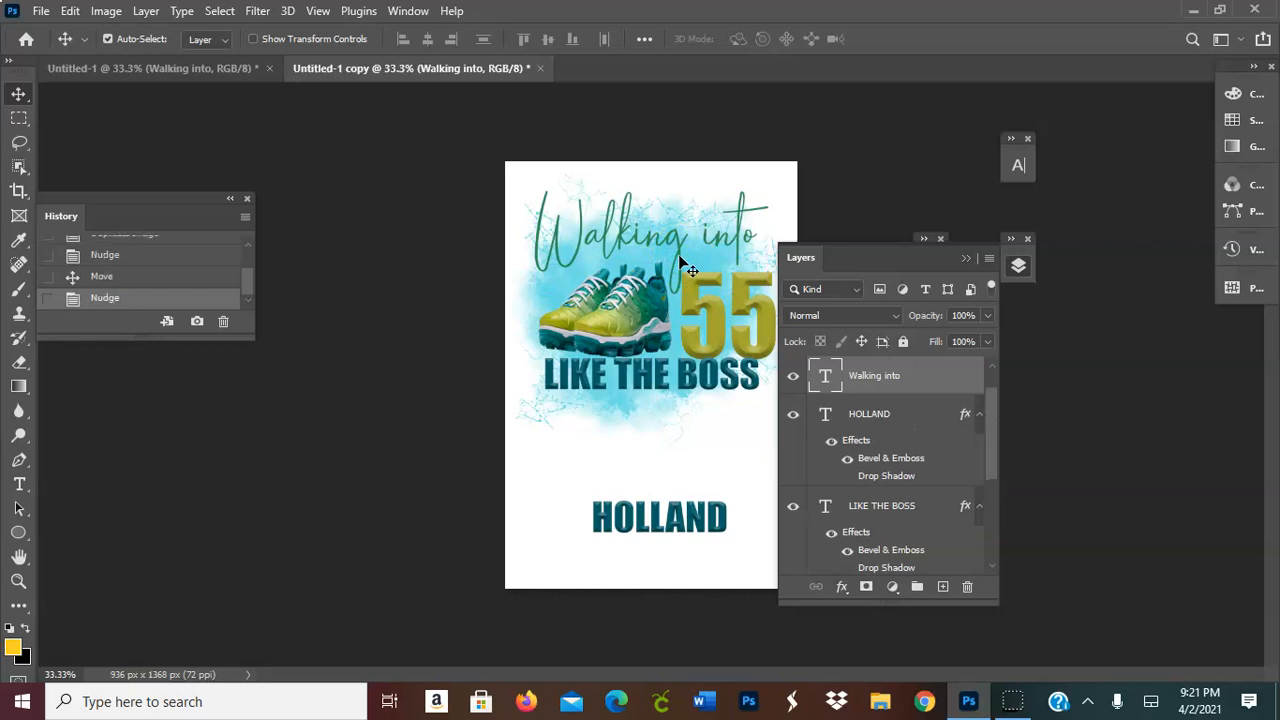
key(Left)
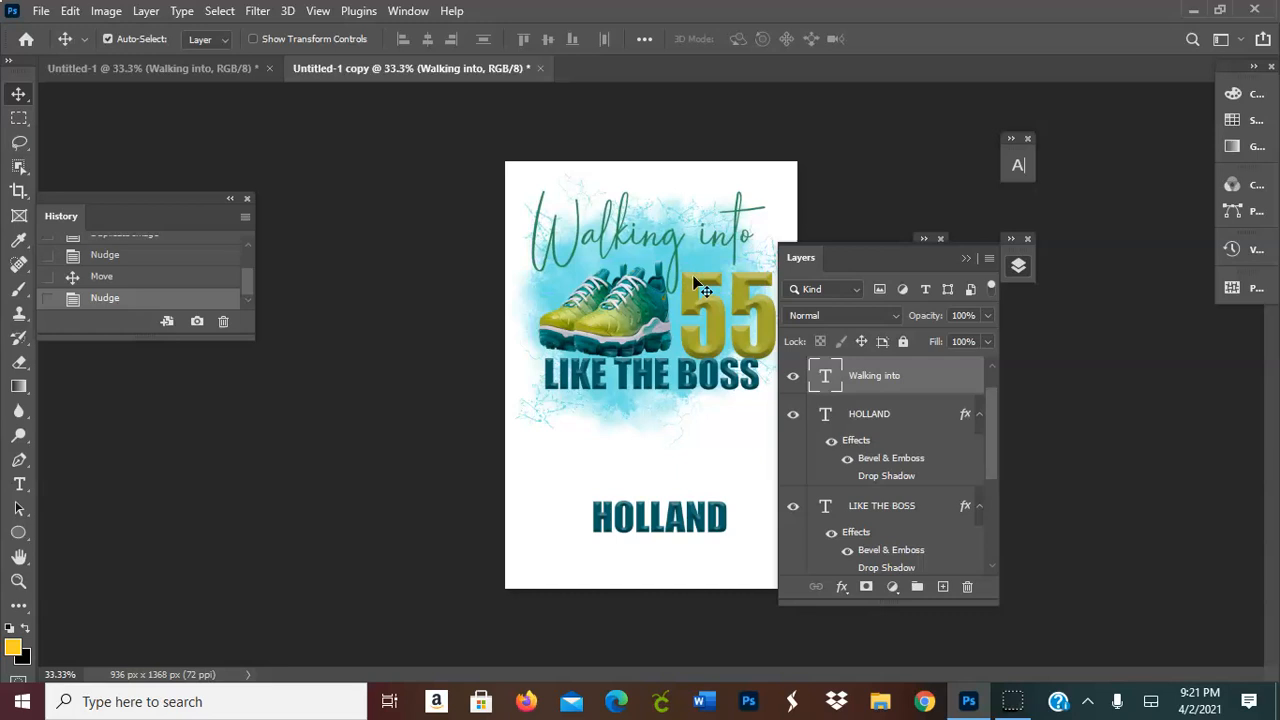
key(Left)
key(Left)
key(Left)
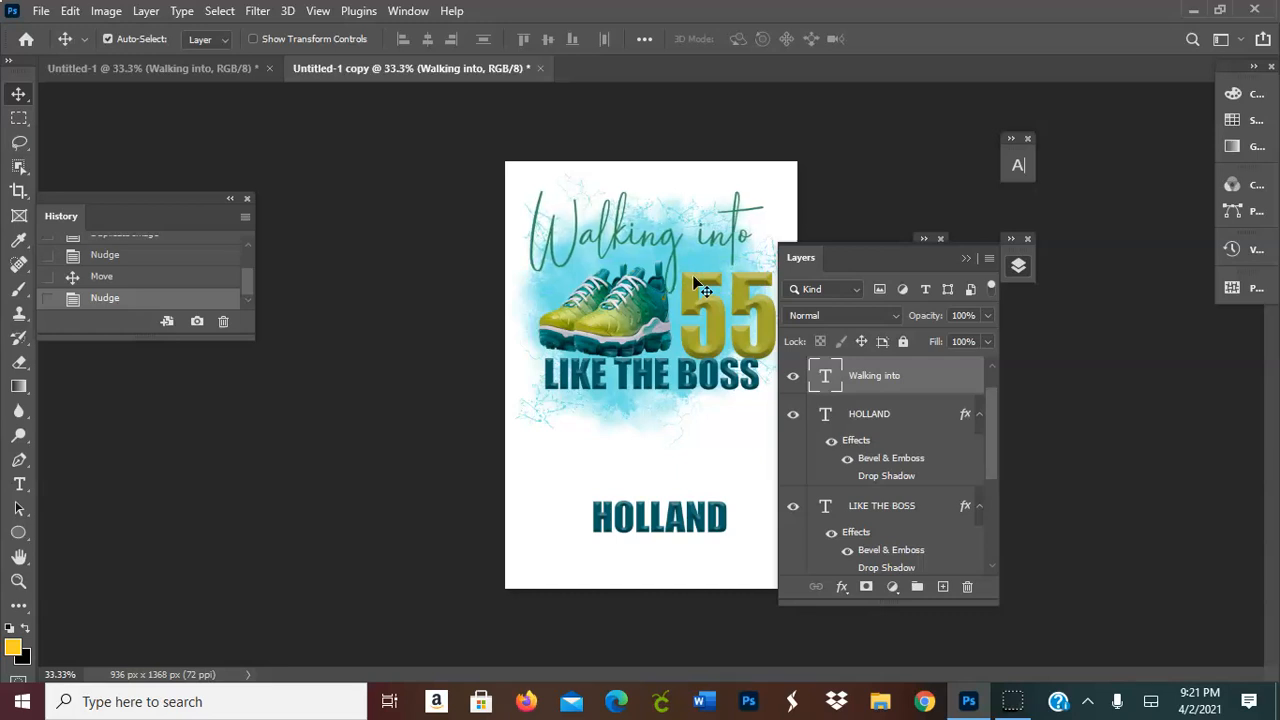
key(Right)
key(Right)
key(Right)
key(Right)
Move the shoes image slightly to the right, closer to the "55"
click(694, 280)
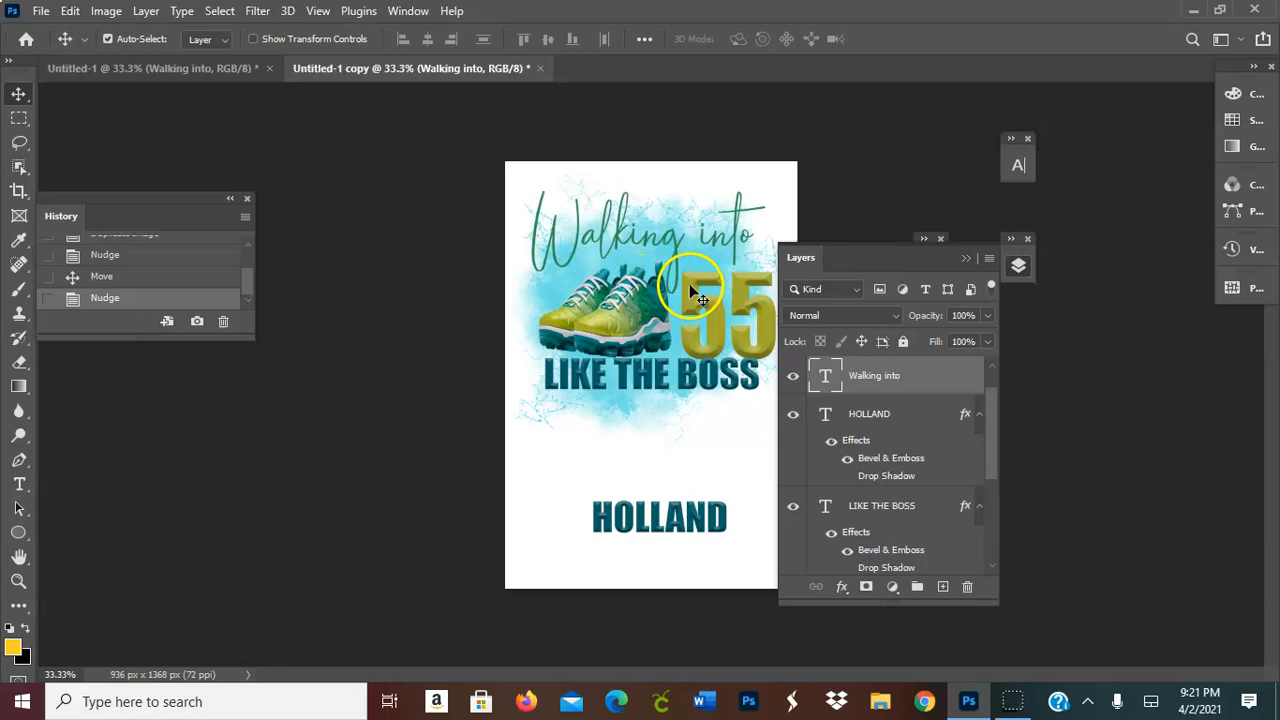
drag(670, 300, 665, 298)
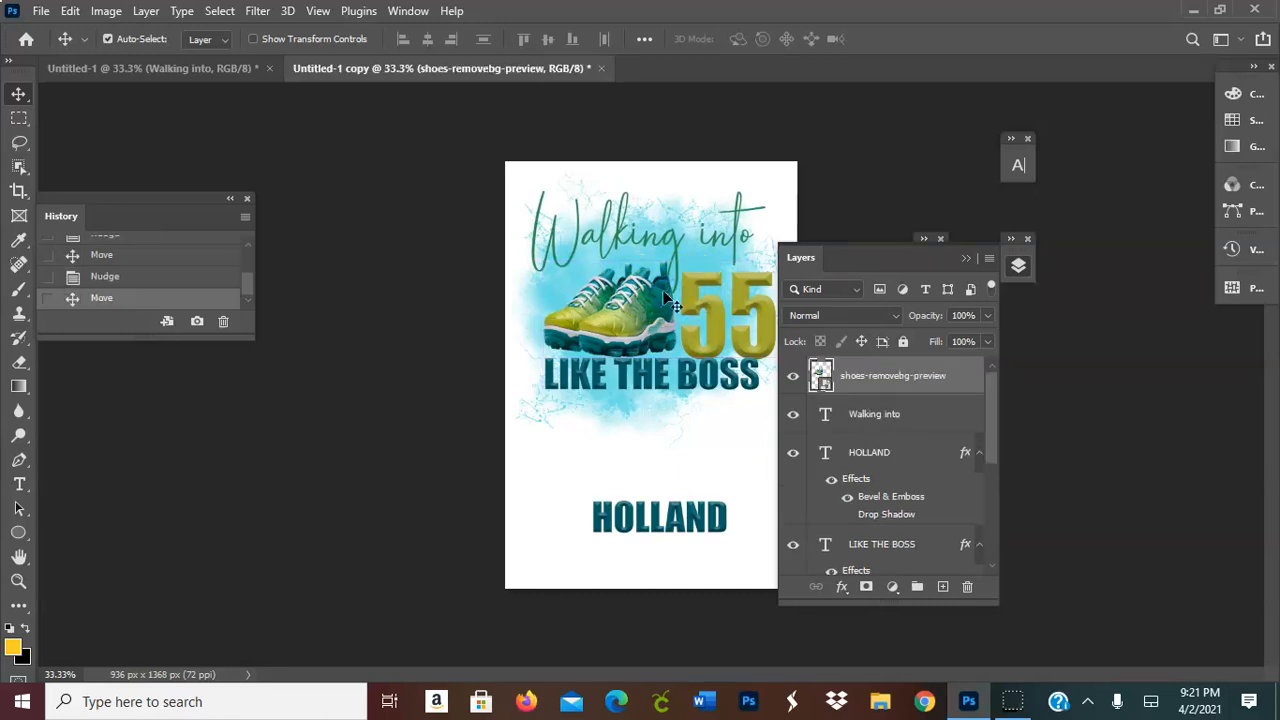
Revert the last "Walking into" nudge and the shoes move, and shift the "55" slightly up and to the right
click(152, 258)
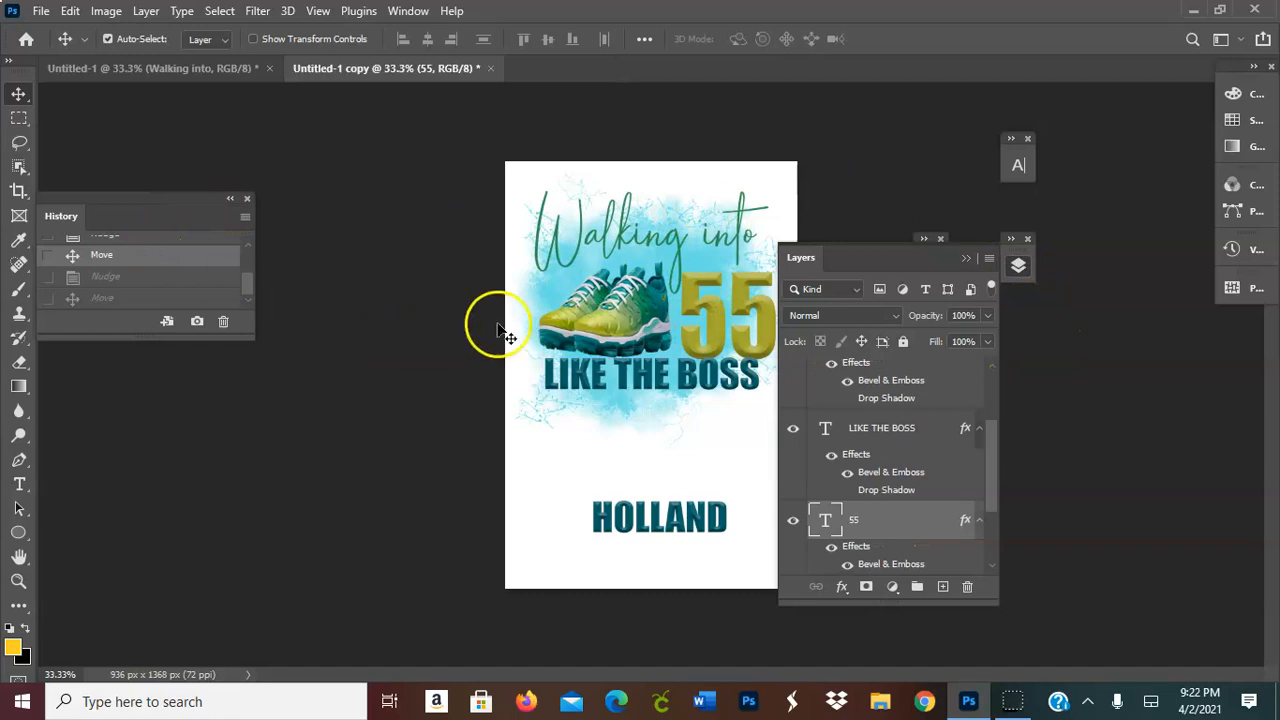
drag(688, 302, 693, 305)
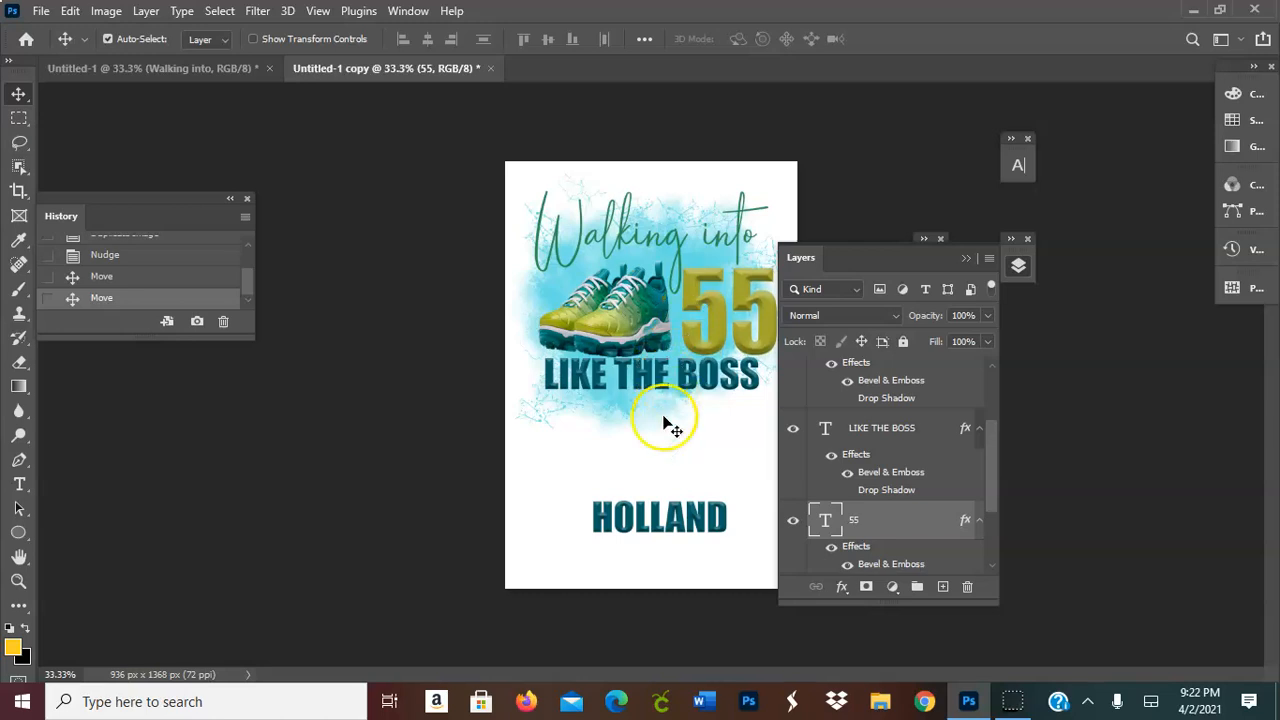
Set the font size of the name text at the bottom of the design to 200 pt
click(676, 512)
double_click(676, 512)
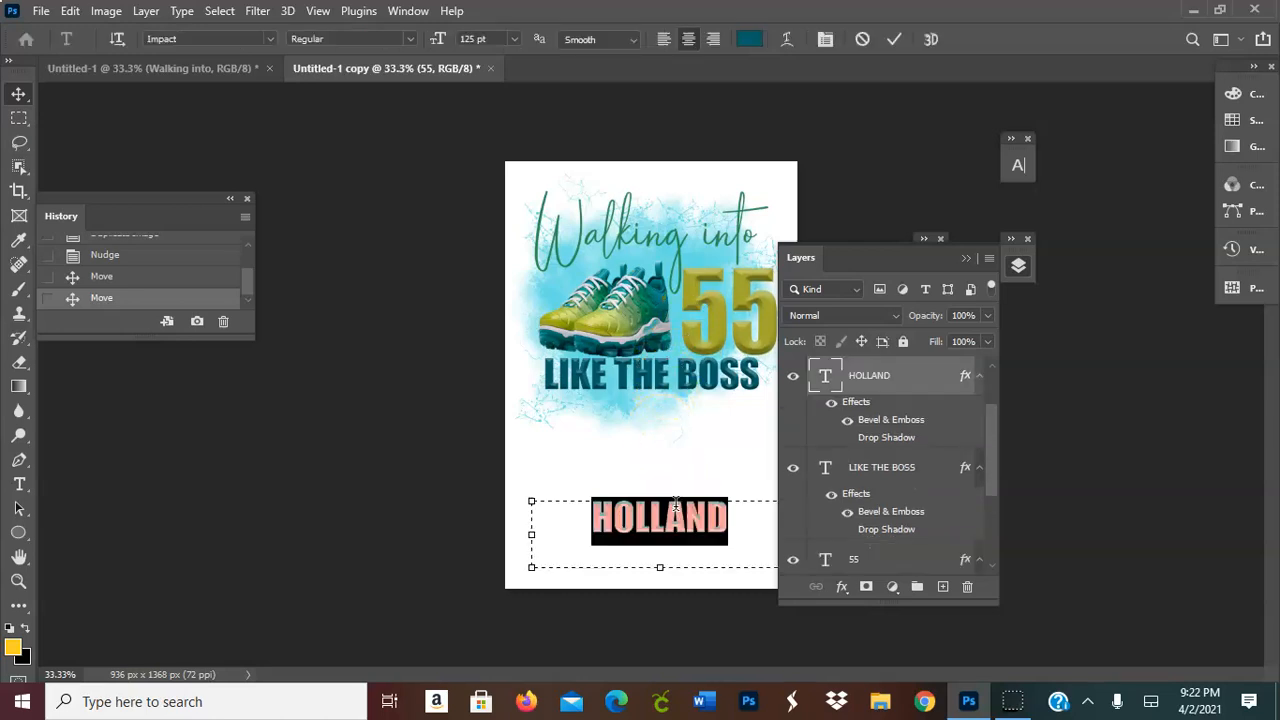
drag(502, 39, 425, 38)
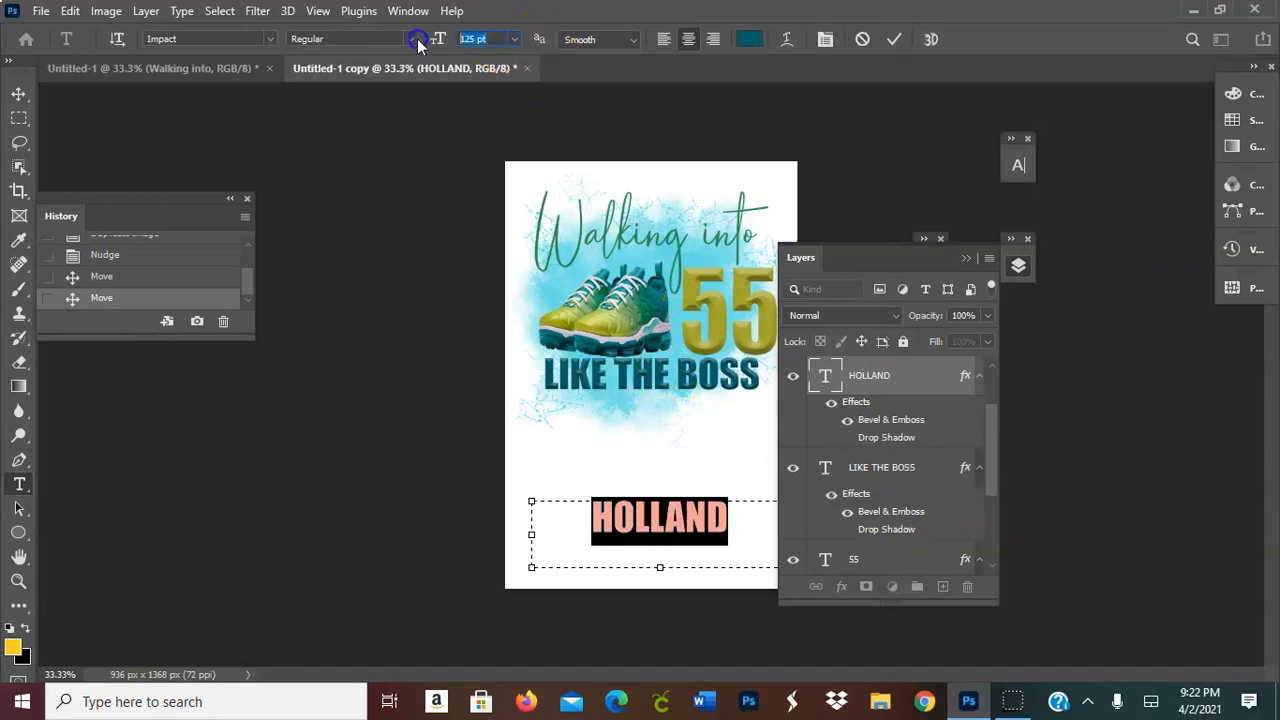
text(200)
key(Return)
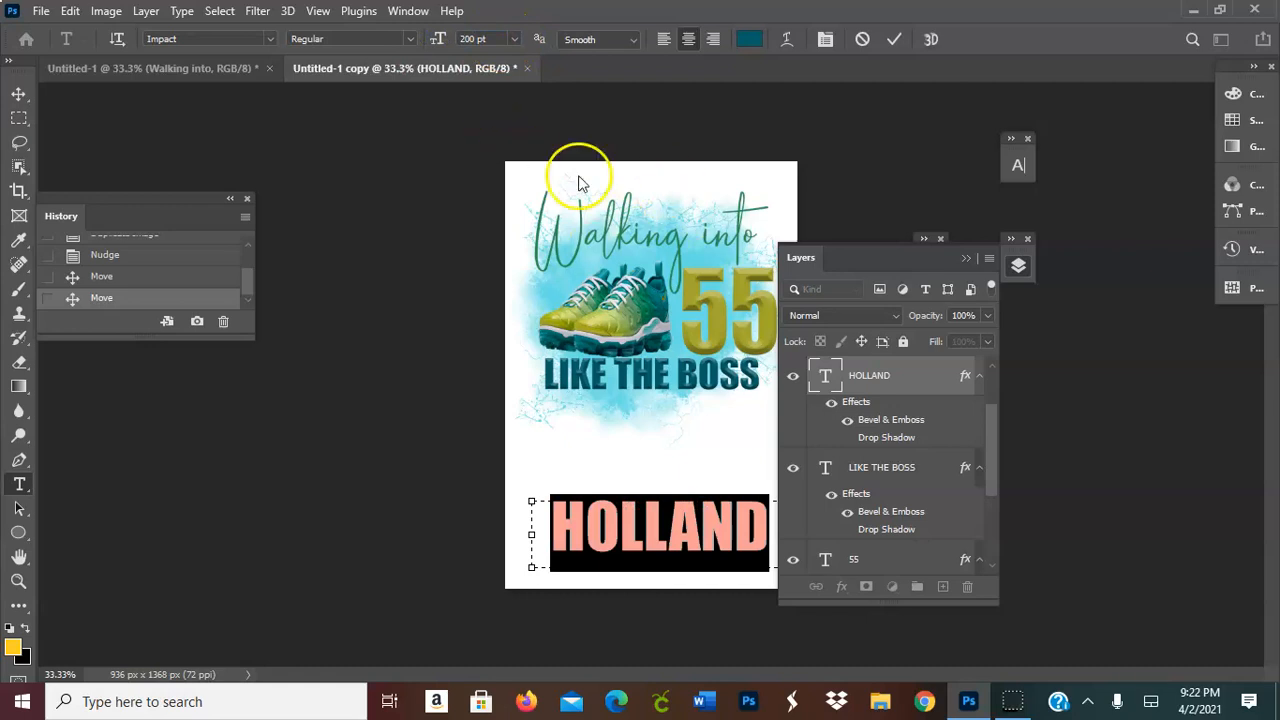
click(894, 39)
key(v)
Duplicate the "Walking into" text layer within the current document, keeping the suggested copy name
click(735, 222)
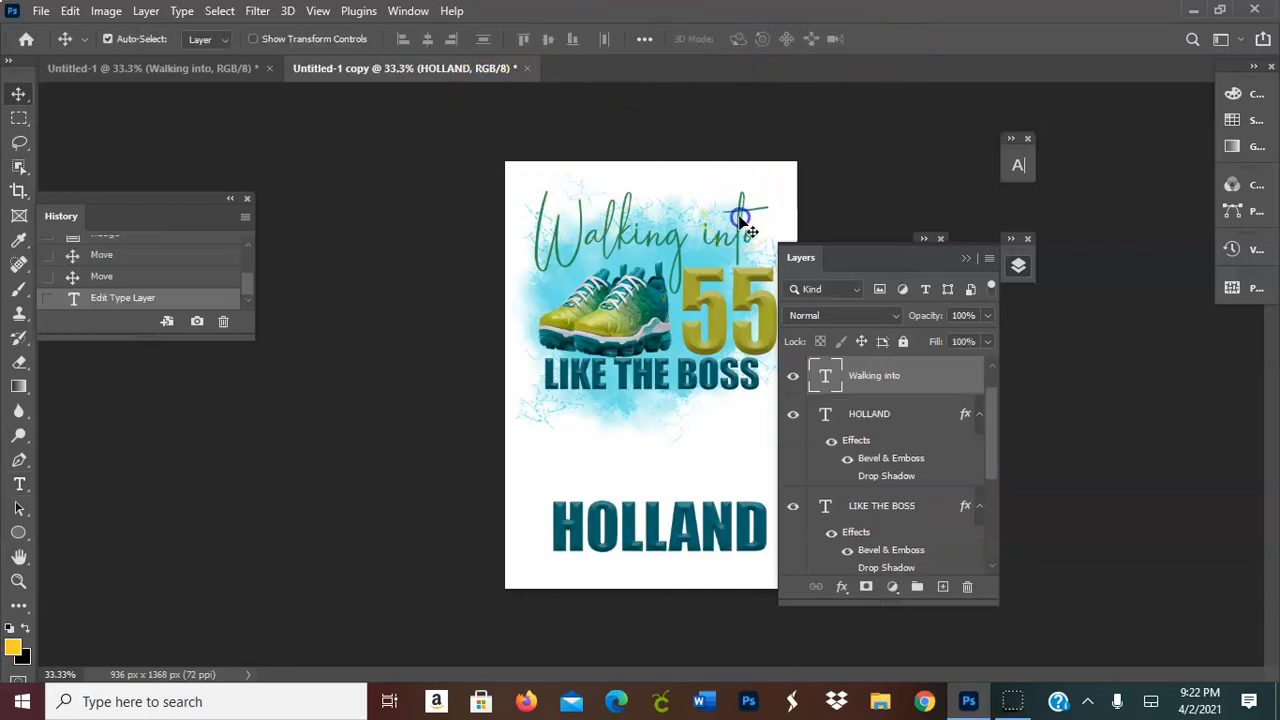
right_click(877, 388)
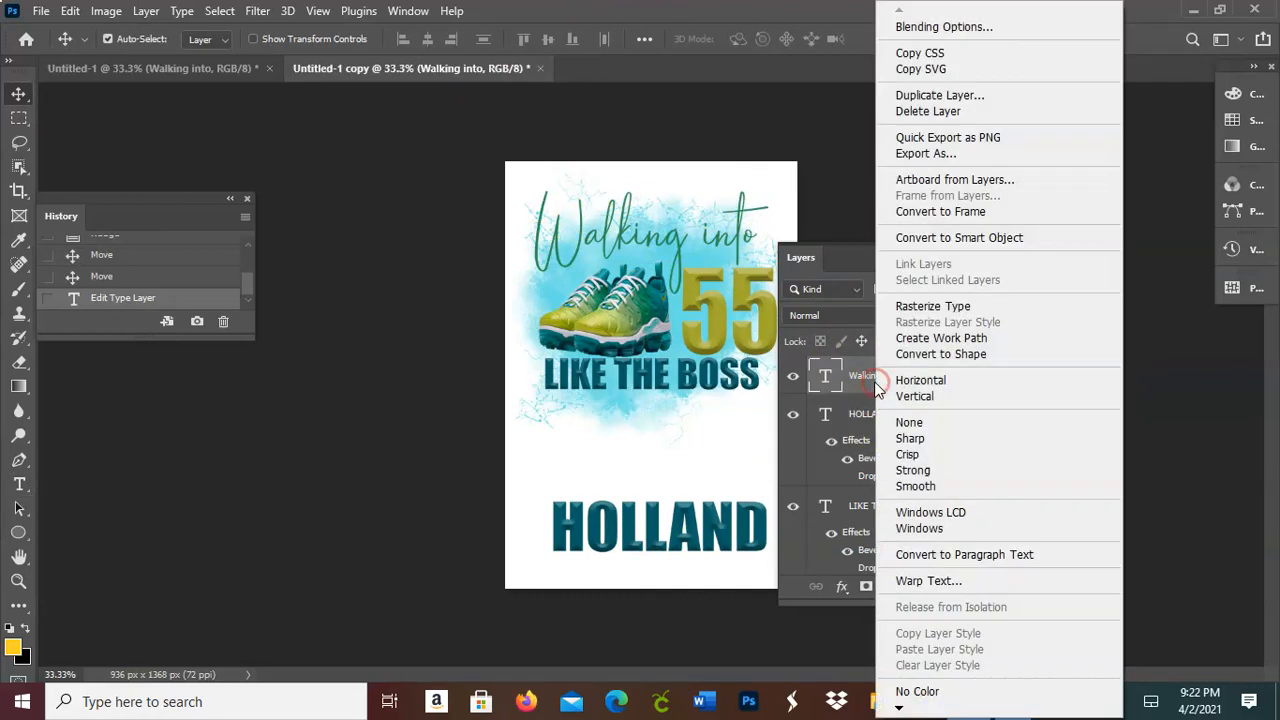
click(940, 95)
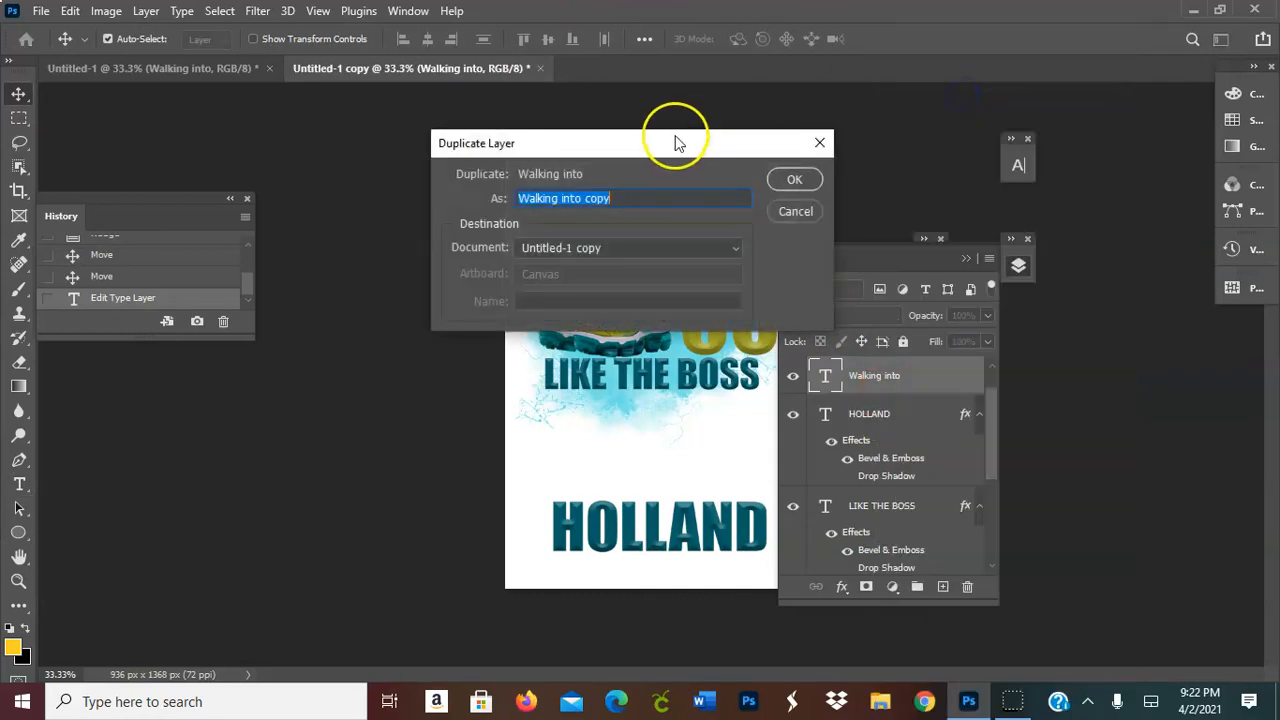
click(778, 181)
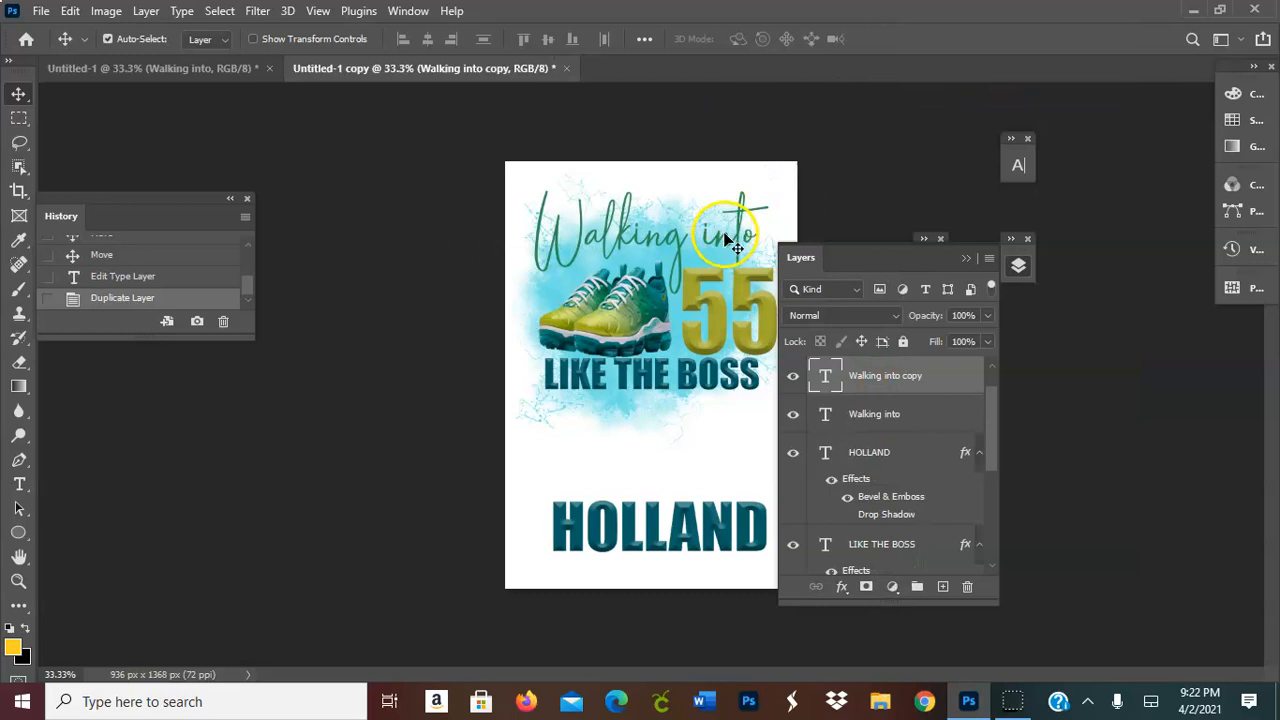
Replace the wording of the duplicated "Walking into" layer with "that I am"
click(819, 376)
double_click(819, 376)
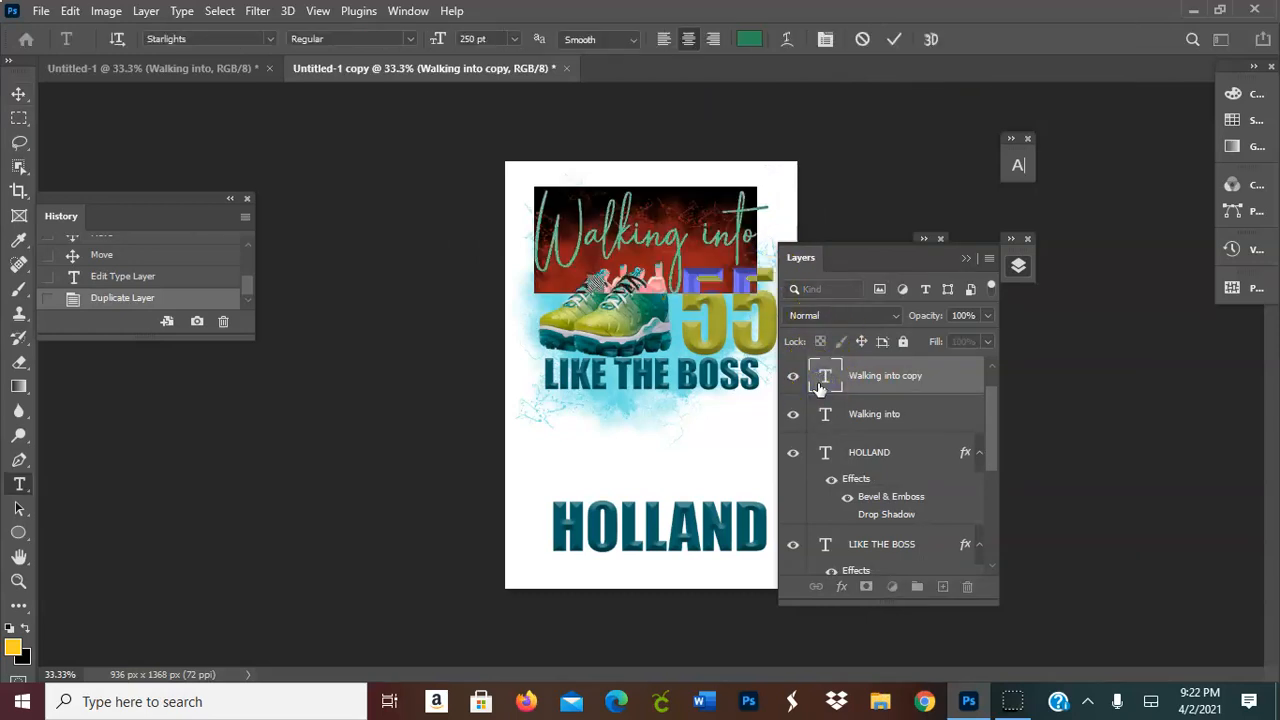
click(643, 258)
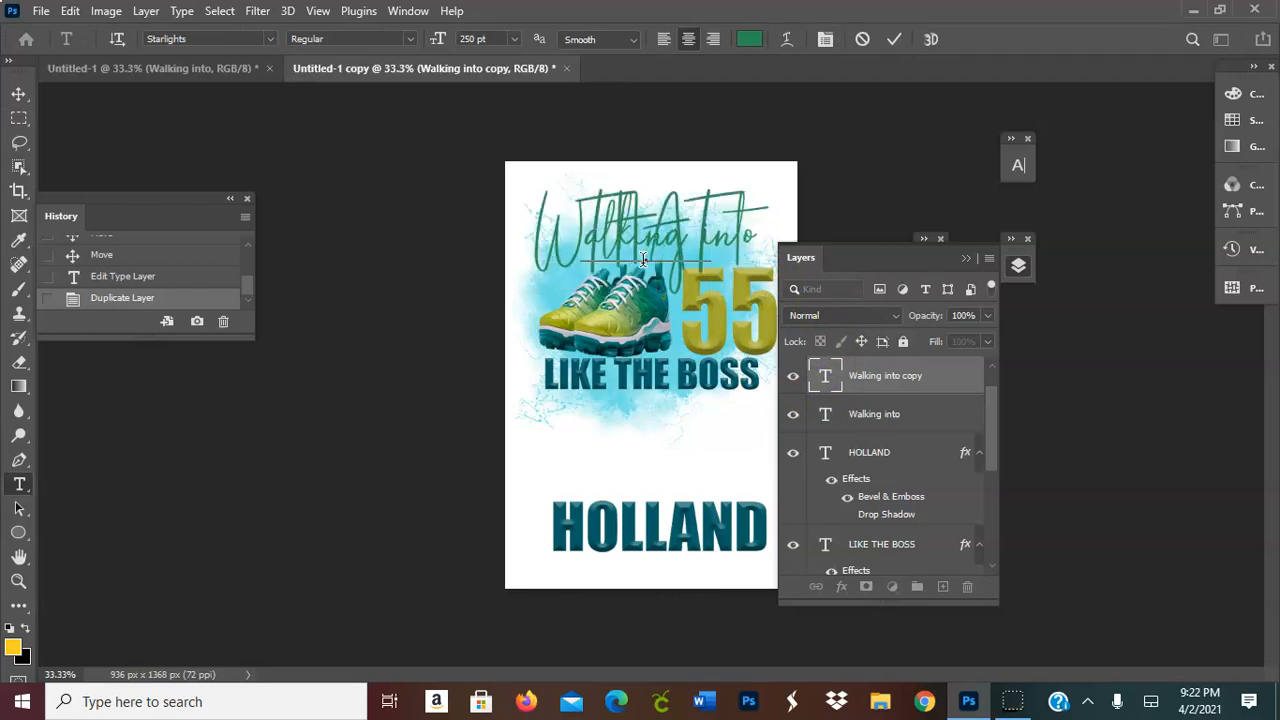
key(BackSpace)
key(BackSpace)
key(BackSpace)
key(BackSpace)
text(t)
text(hat I)
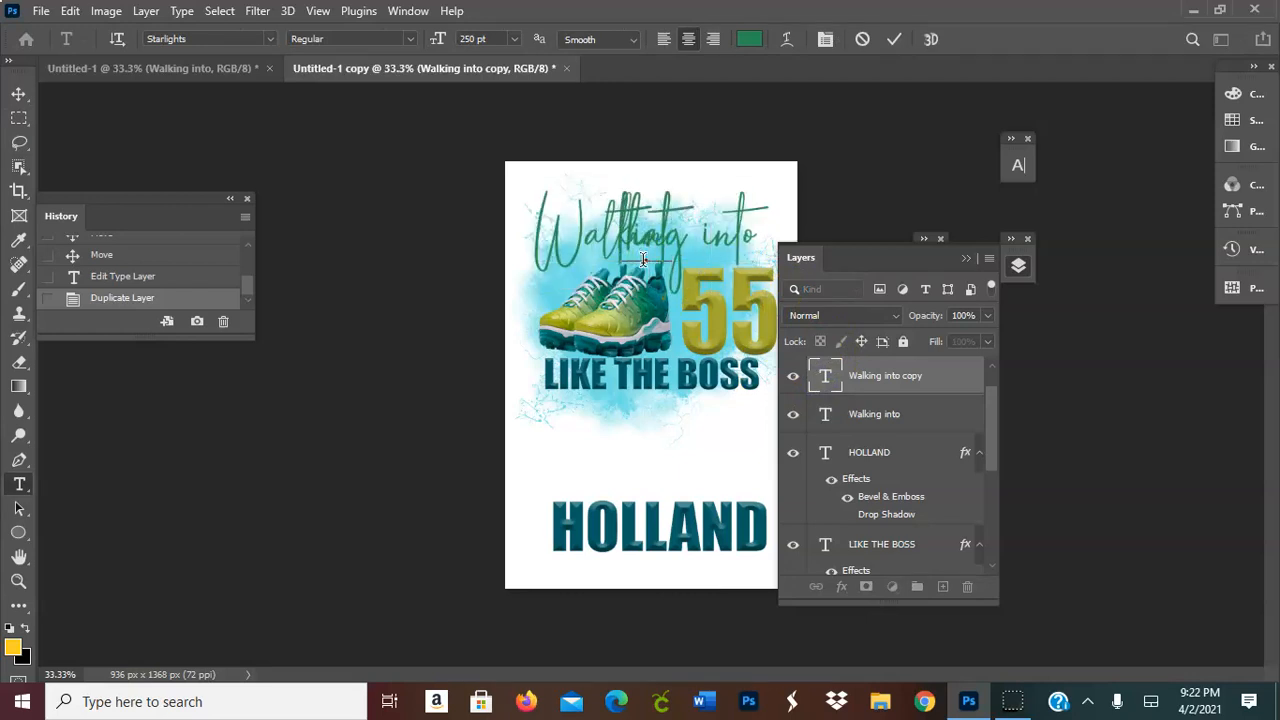
text( am)
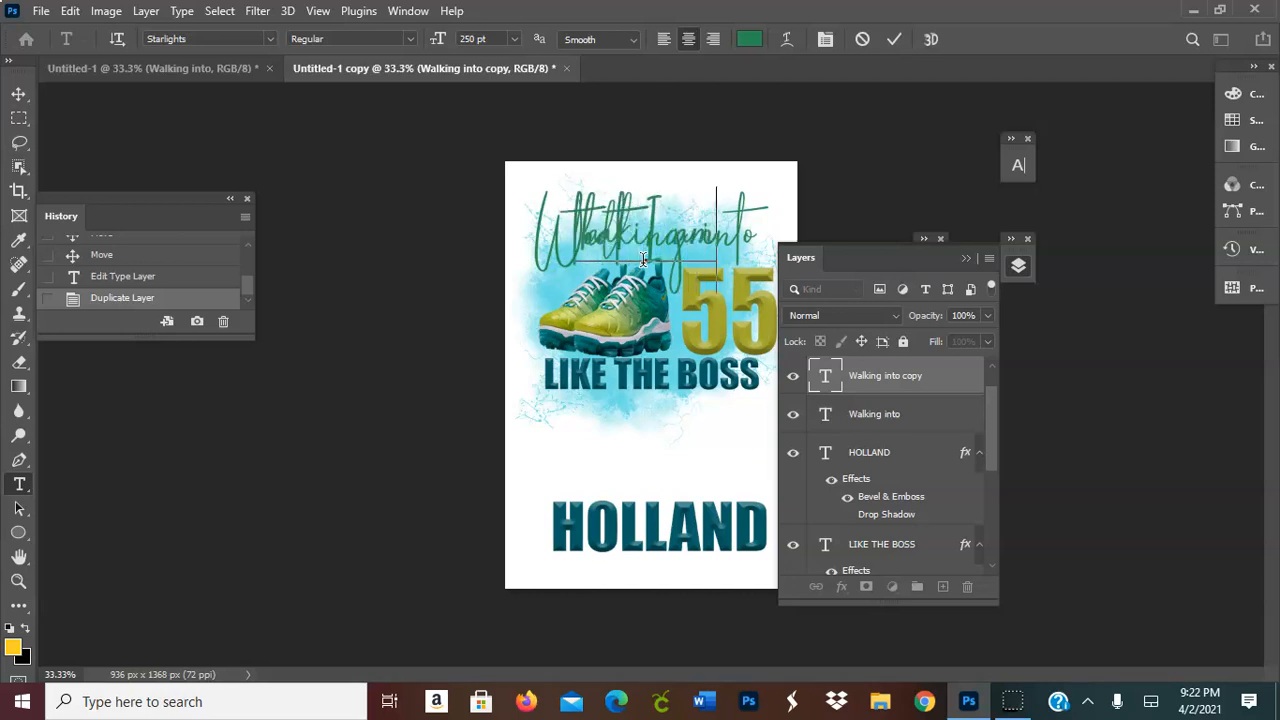
key(ctrl)
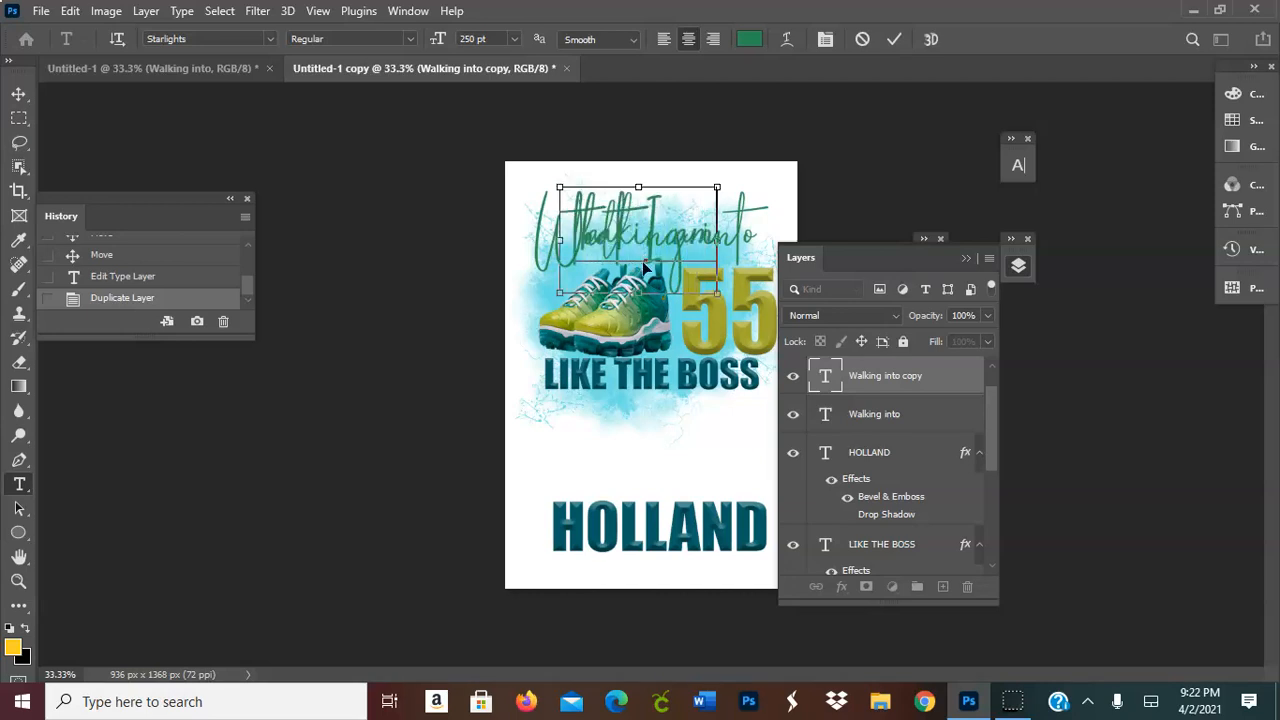
key(ctrl+a)
click(748, 39)
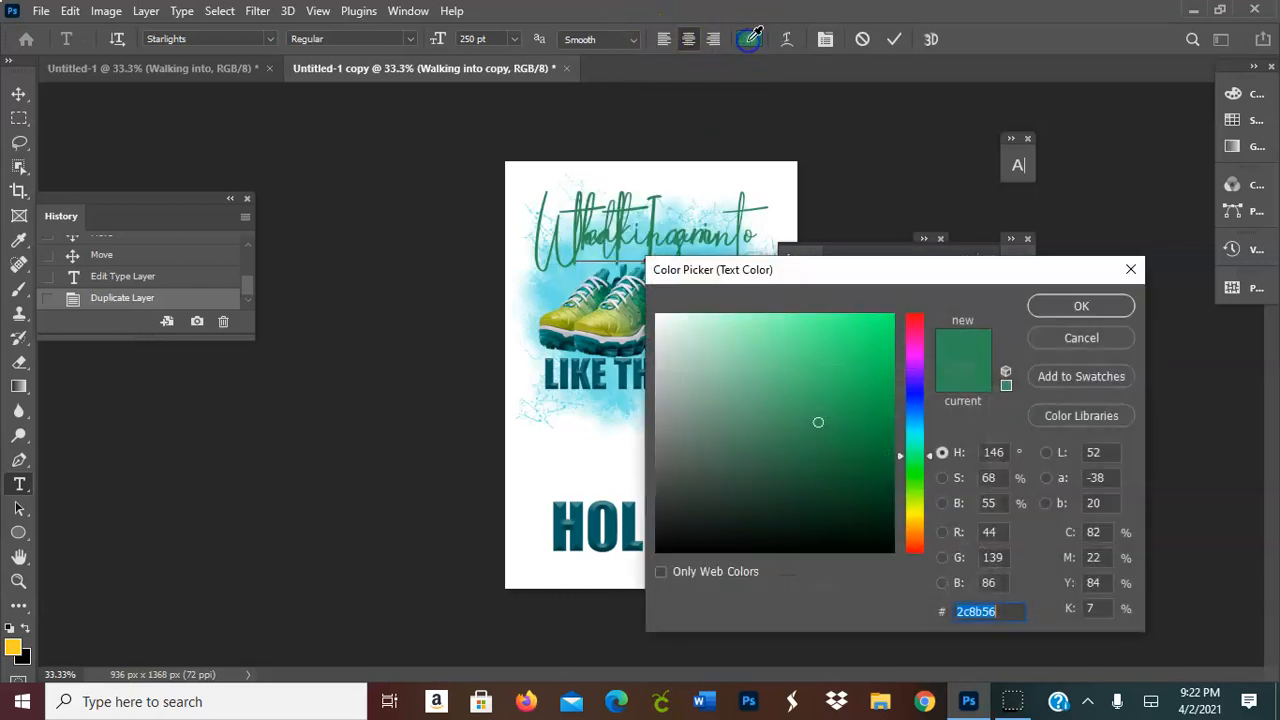
click(621, 318)
click(622, 318)
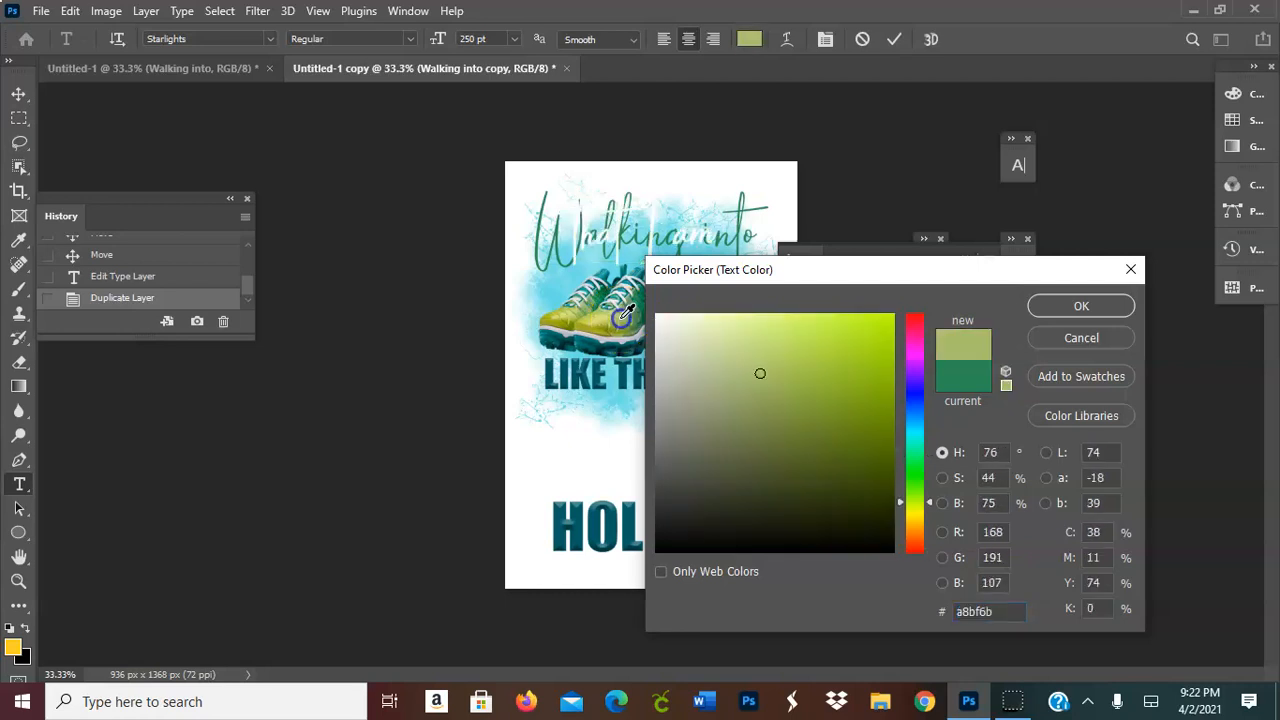
click(625, 314)
click(1045, 338)
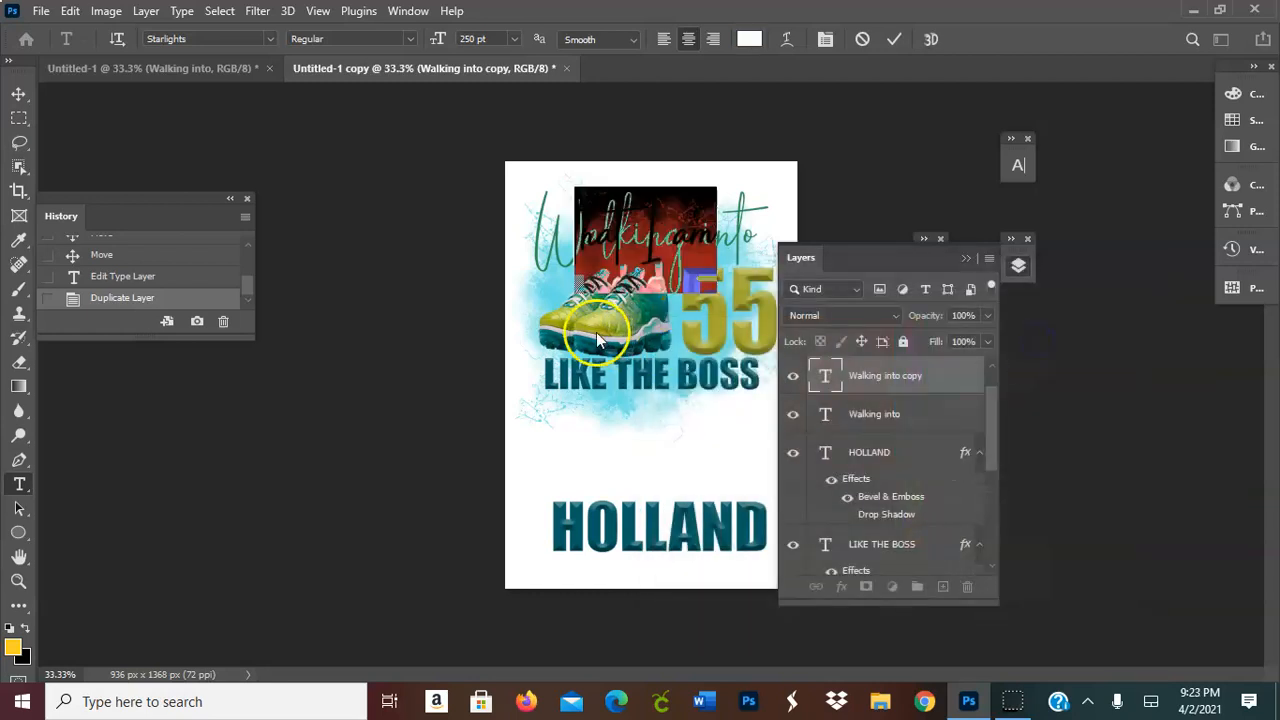
Commit the new wording and set the "that I am" text colour to near-black (#000603)
click(900, 40)
key(v)
drag(657, 214, 657, 216)
double_click(658, 218)
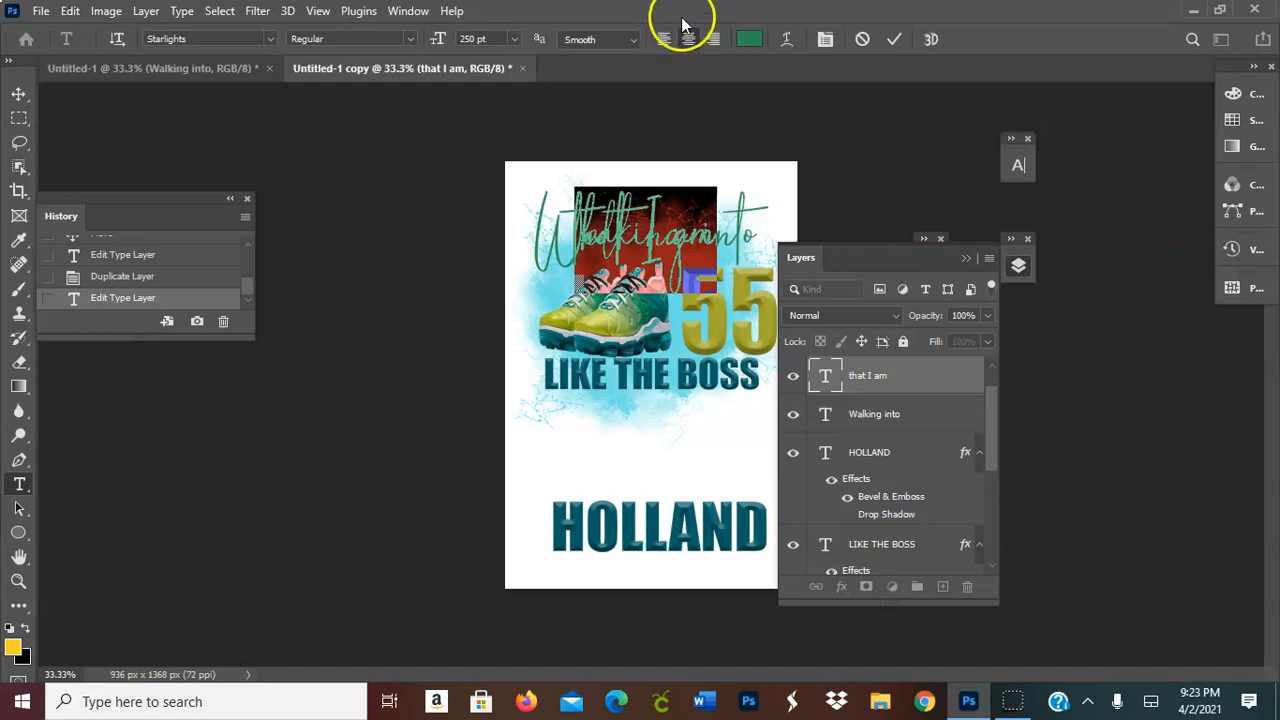
click(752, 40)
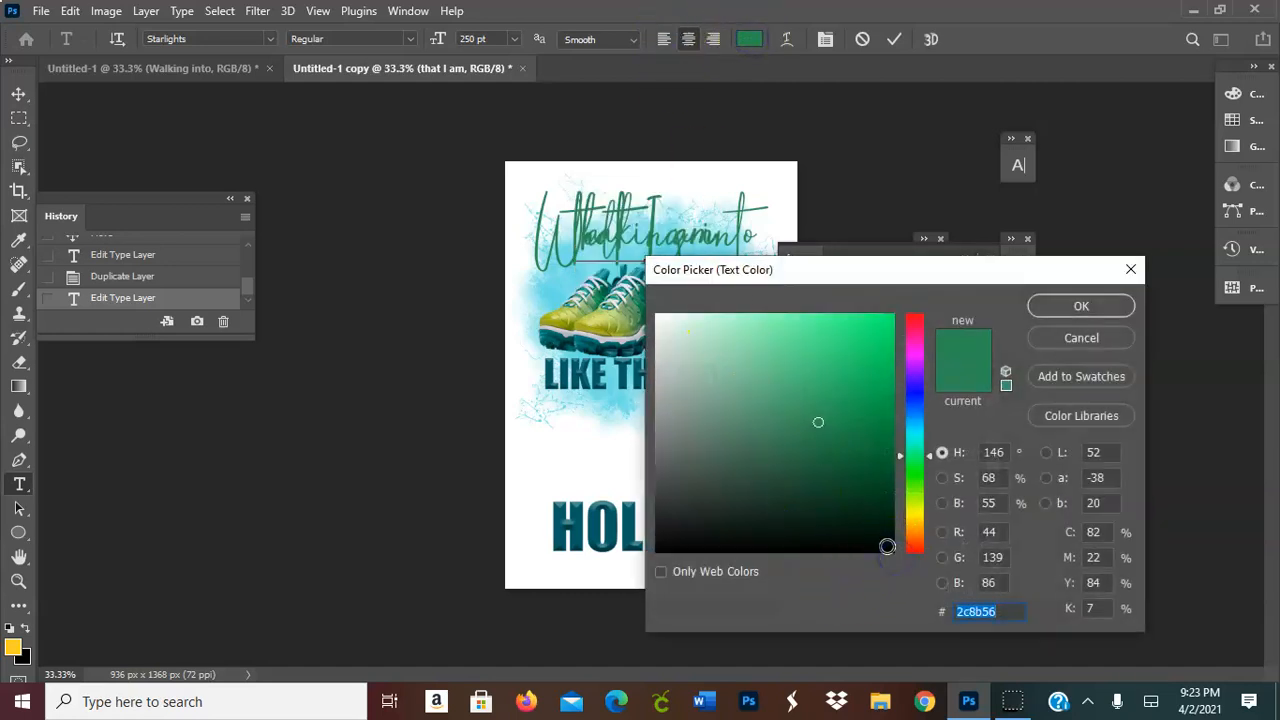
click(889, 547)
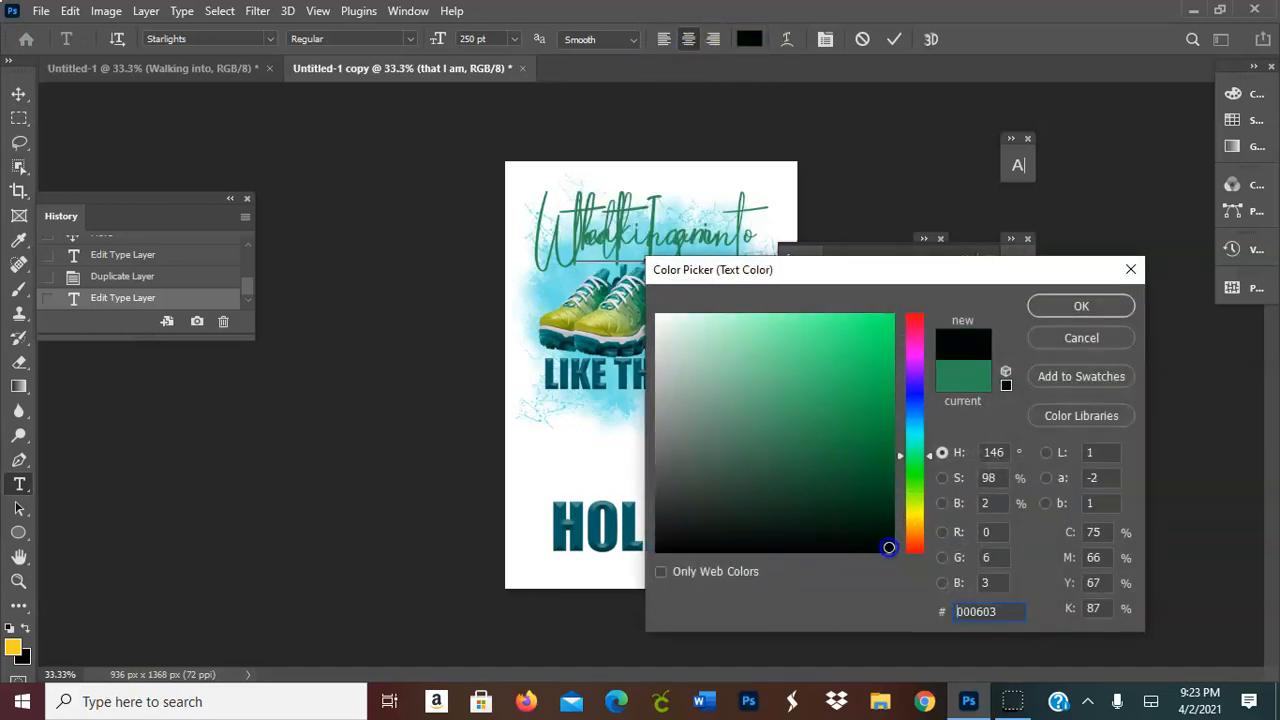
click(1051, 307)
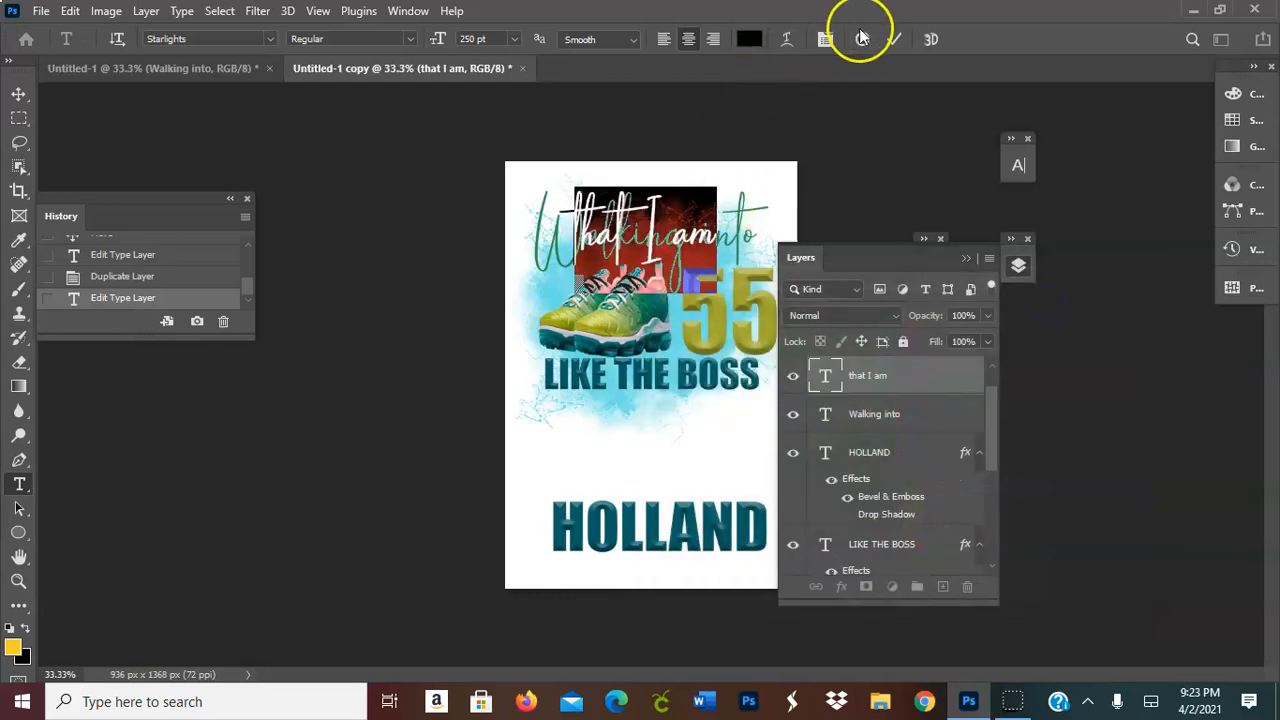
Set the font size of the "that I am" text to 150 pt
click(463, 38)
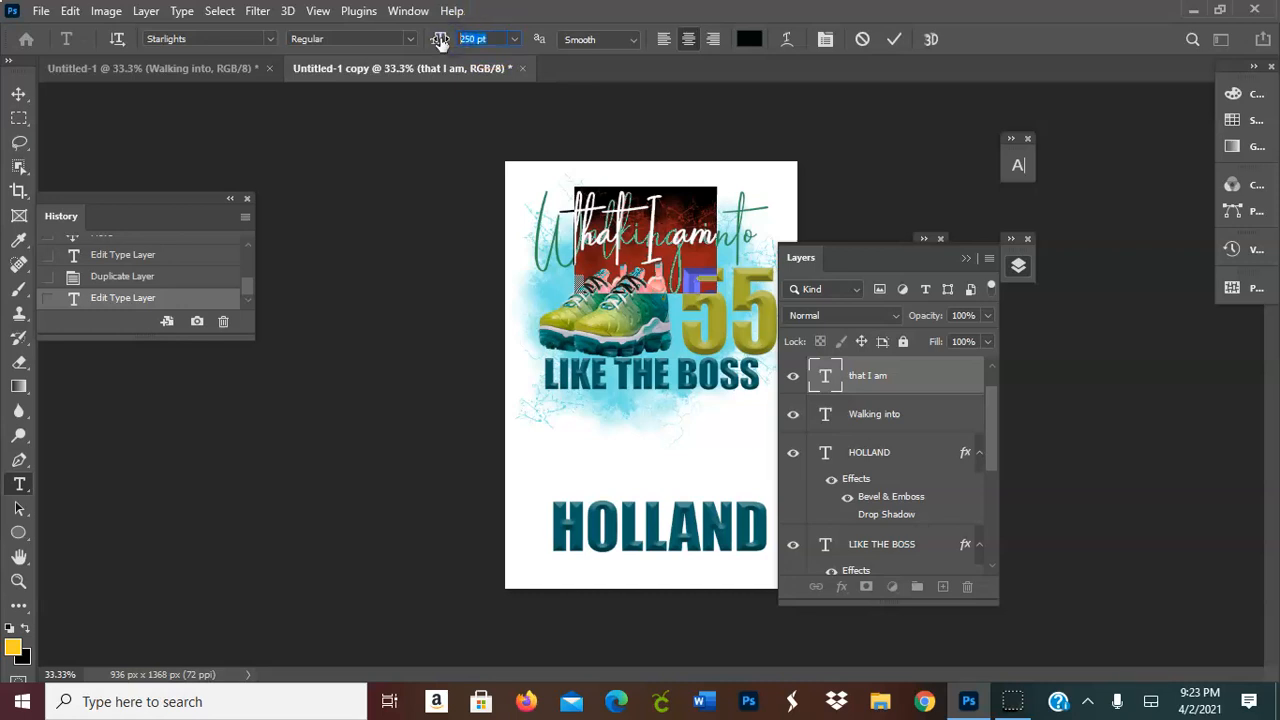
text(150)
key(Return)
click(894, 39)
Move the "that I am" text directly below "LIKE THE BOSS", roughly centred under it, with the layers list collapsed for a clear view
key(v)
drag(688, 213, 726, 419)
double_click(726, 419)
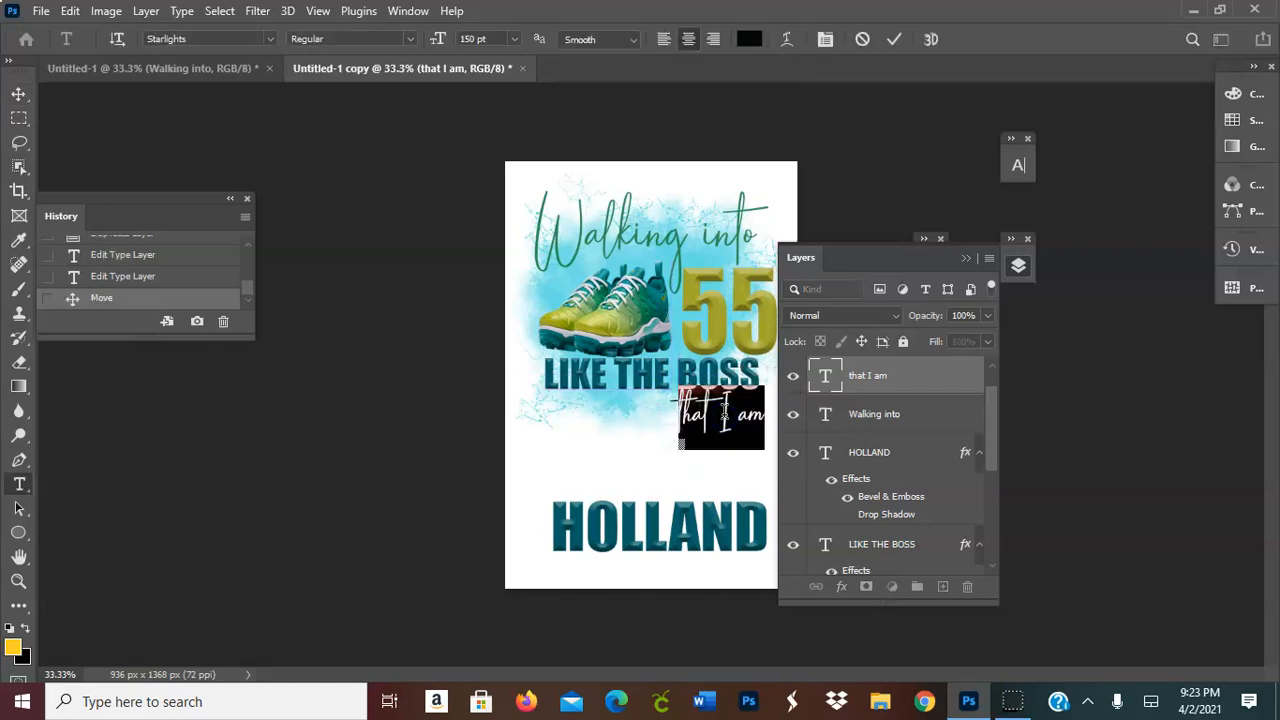
click(967, 259)
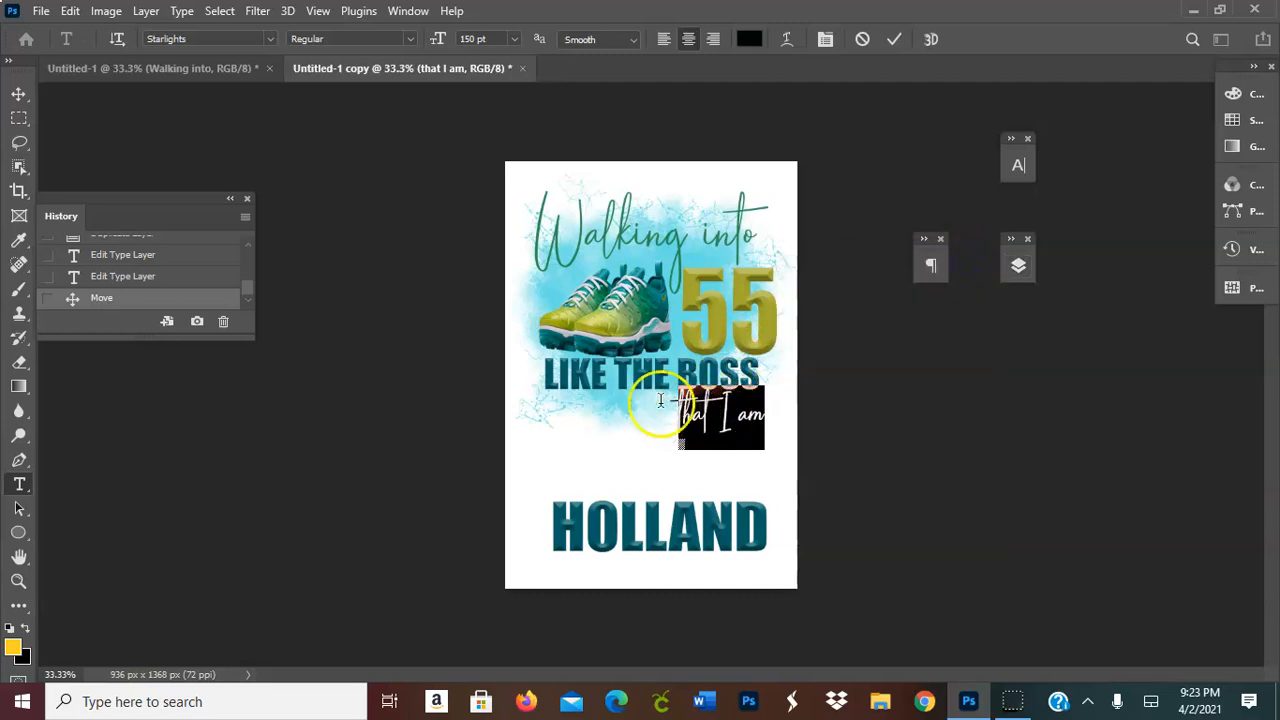
click(894, 39)
drag(730, 410, 652, 408)
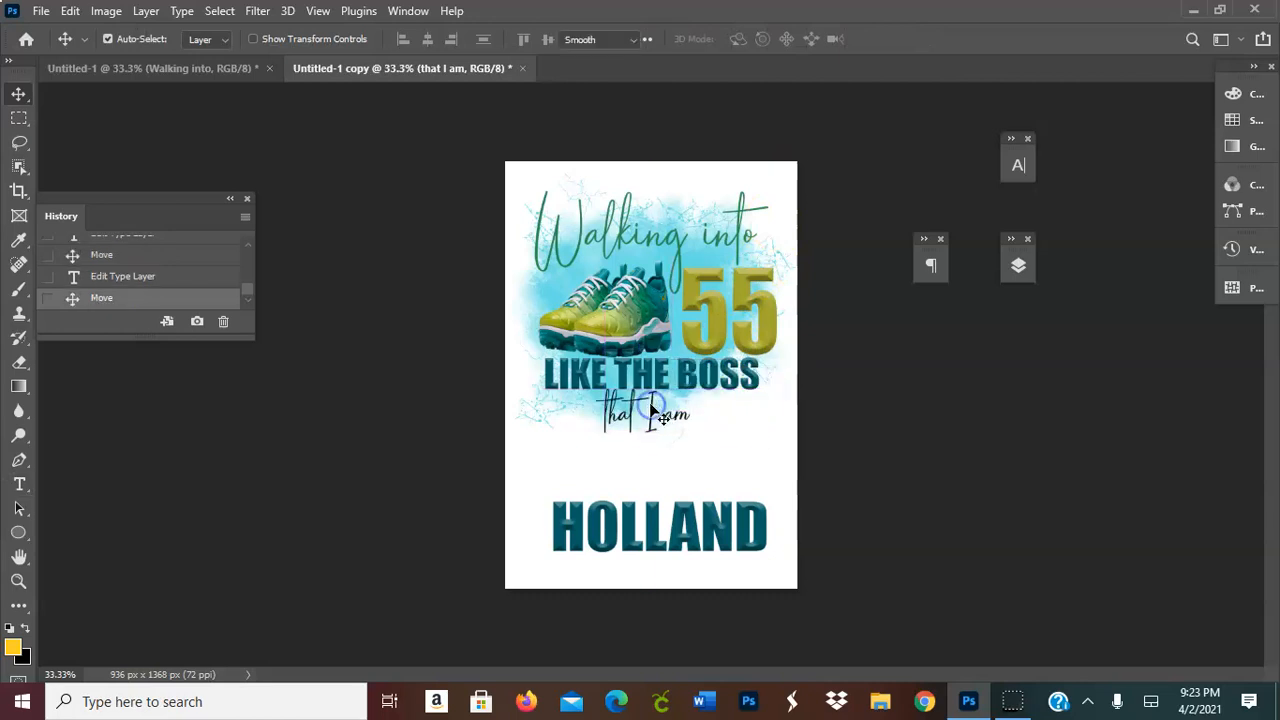
Retype the text below "LIKE THE BOSS" as "that I am", with extra space between "that" and "I"
double_click(652, 408)
text(that)
key(BackSpace)
key(BackSpace)
key(BackSpace)
key(BackSpace)
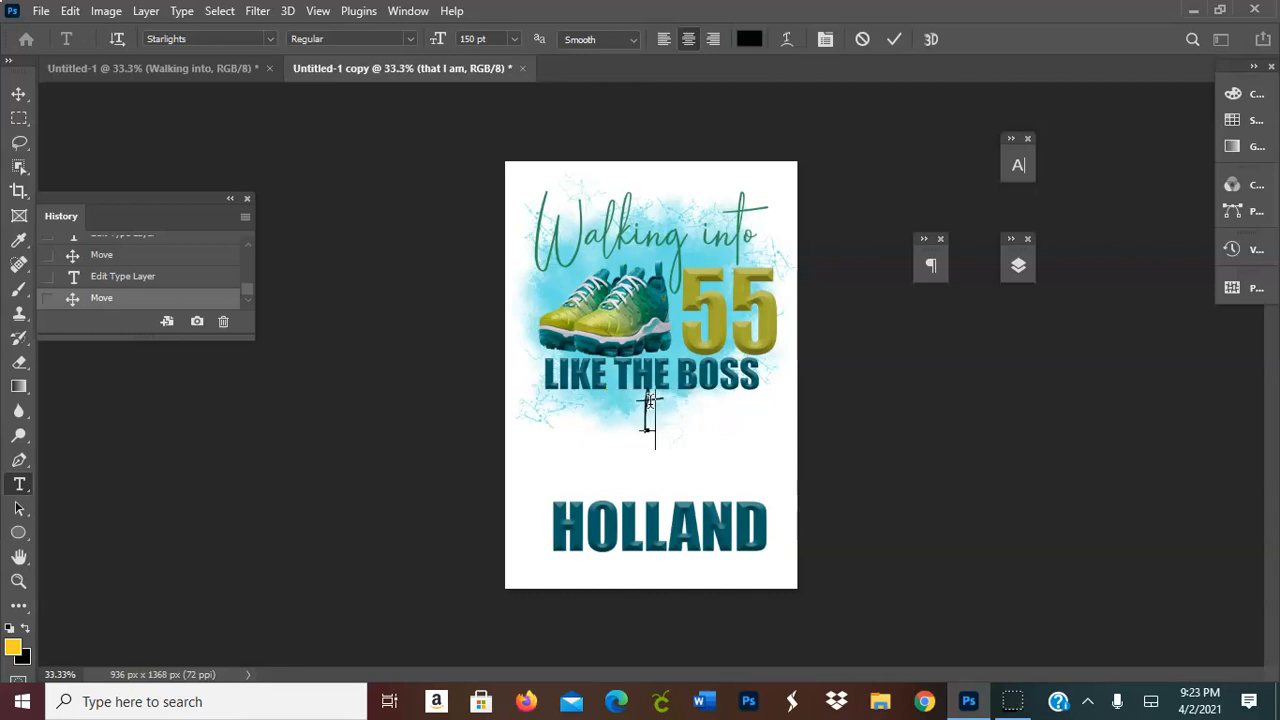
text(that I)
key(BackSpace)
key(BackSpace)
text(I am)
key(BackSpace)
key(BackSpace)
text(am)
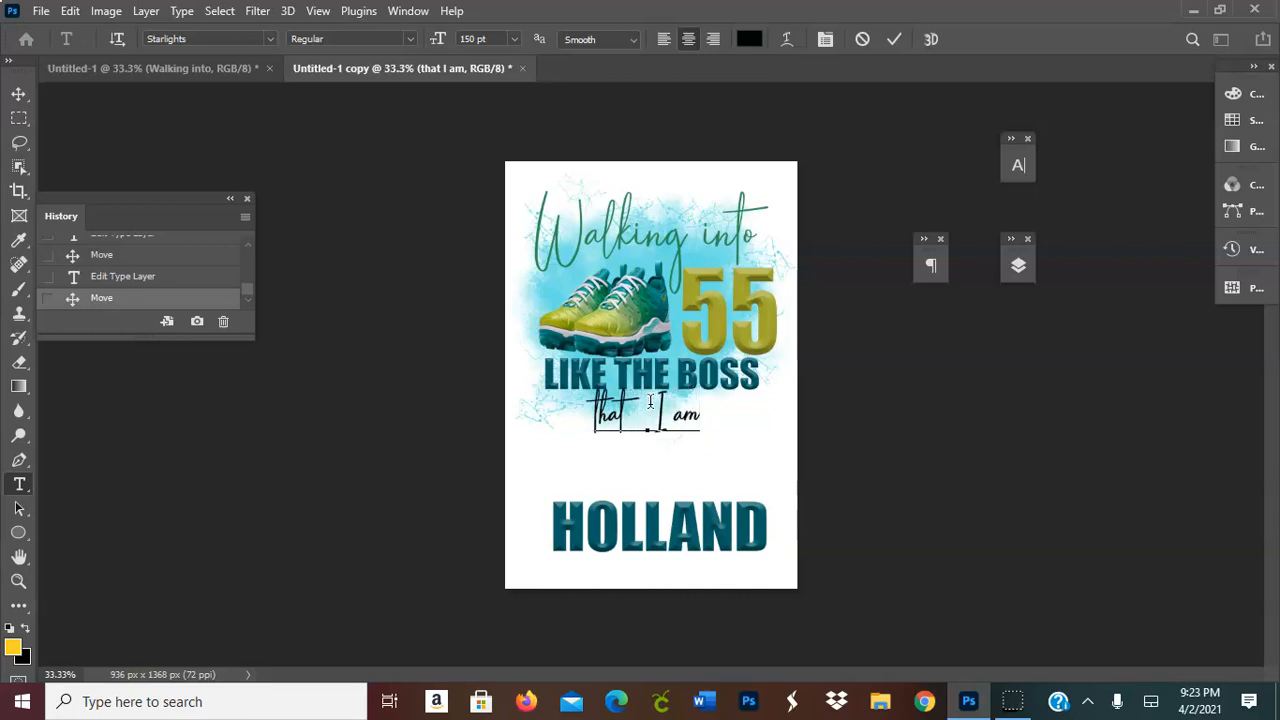
Remove the surplus spaces between "that" and "I" in the "that I am" text
key(BackSpace)
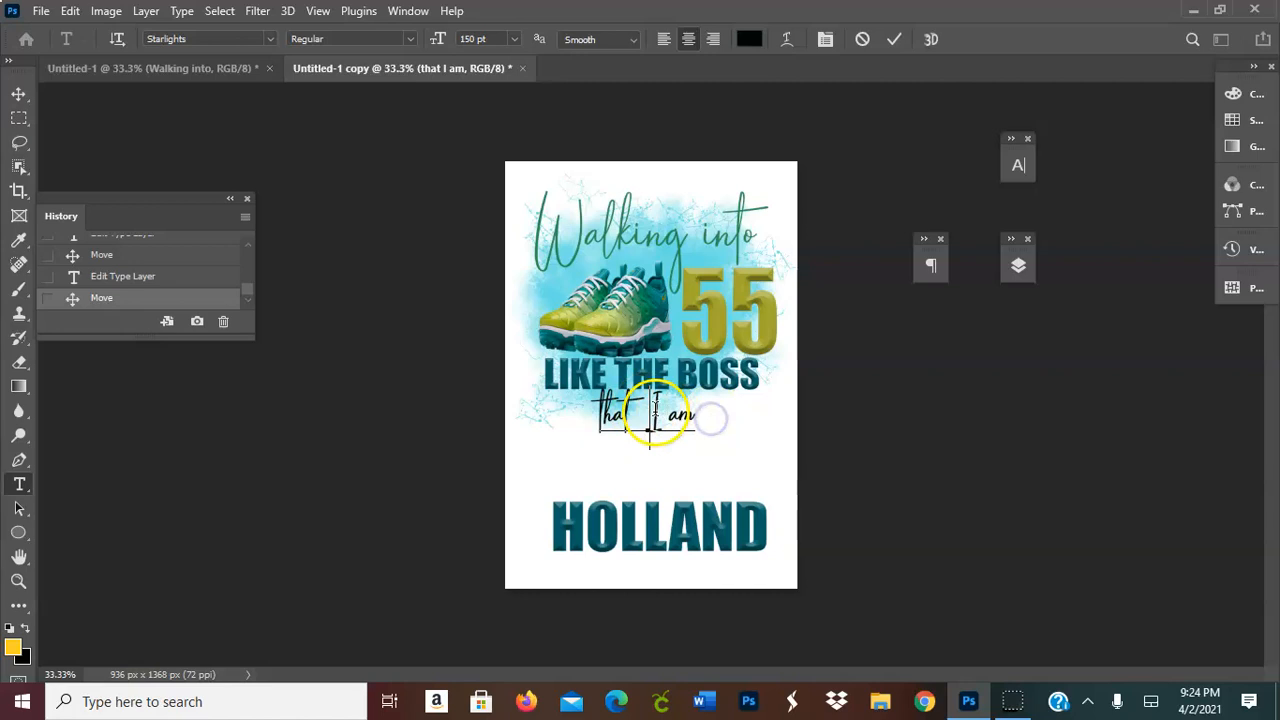
key(BackSpace)
key(BackSpace)
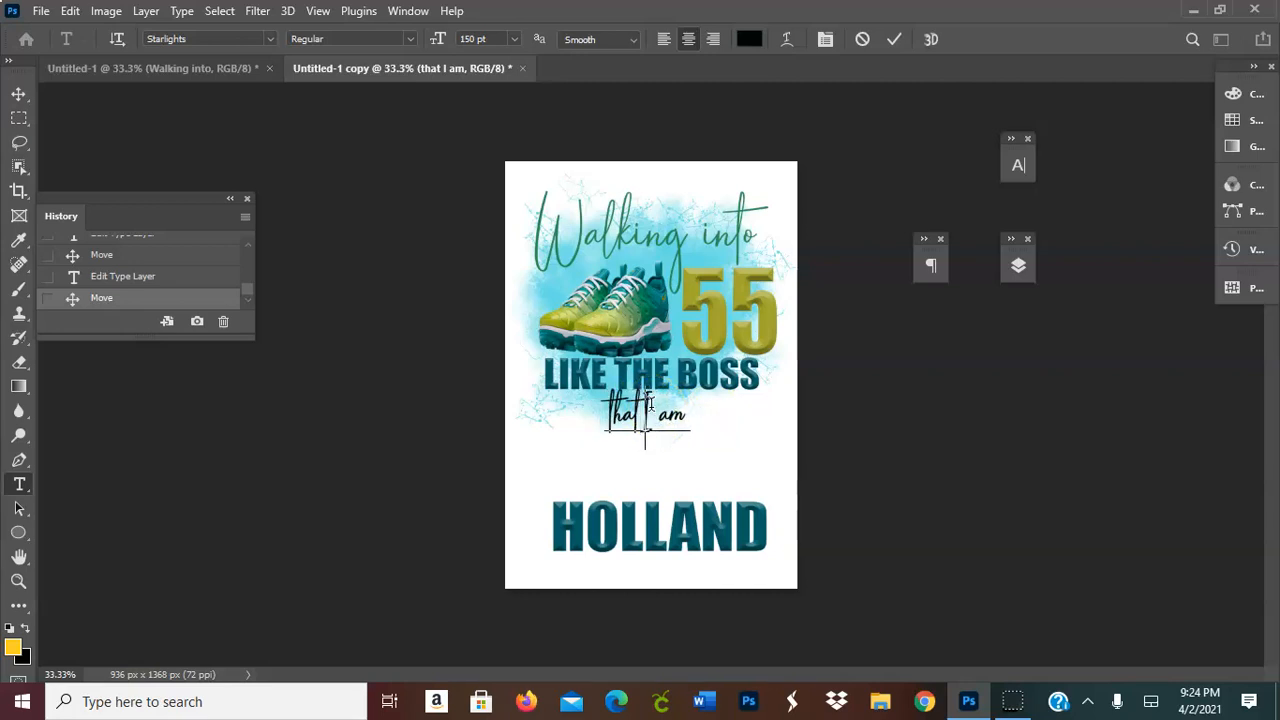
Apply the second alternate glyph to the first "t" of "that I am" and commit the text edit
double_click(682, 414)
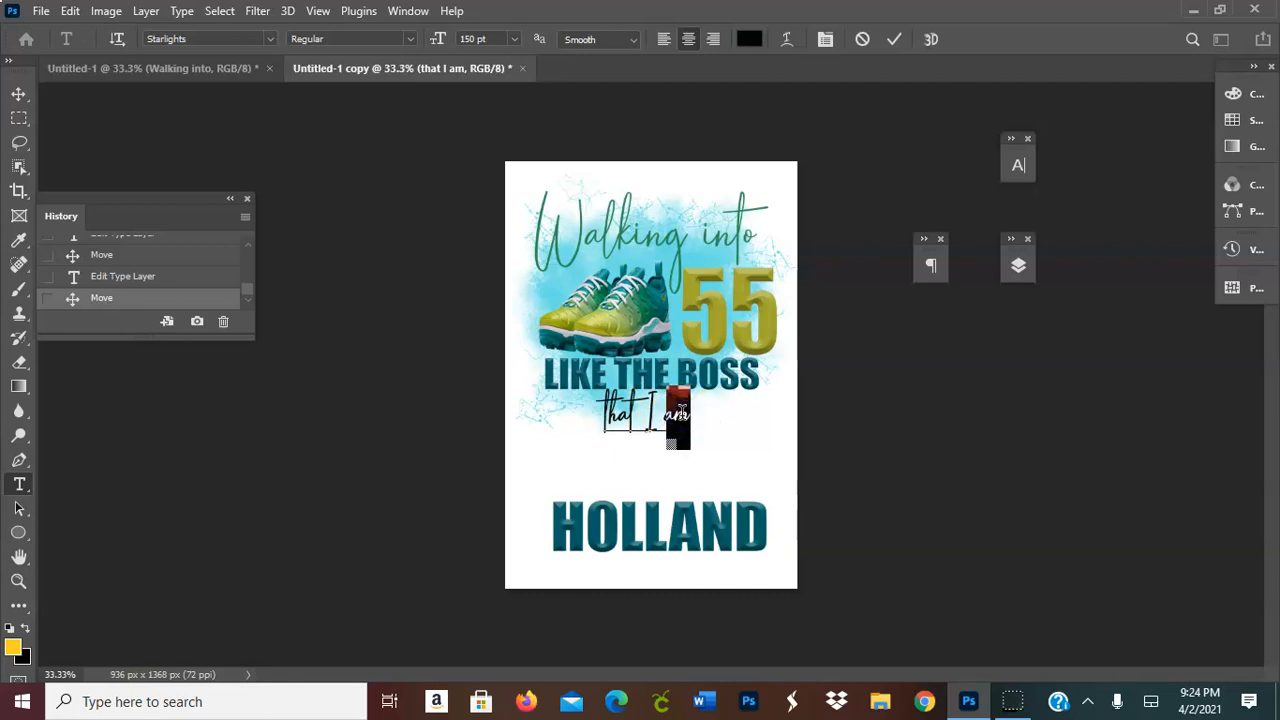
triple_click(636, 414)
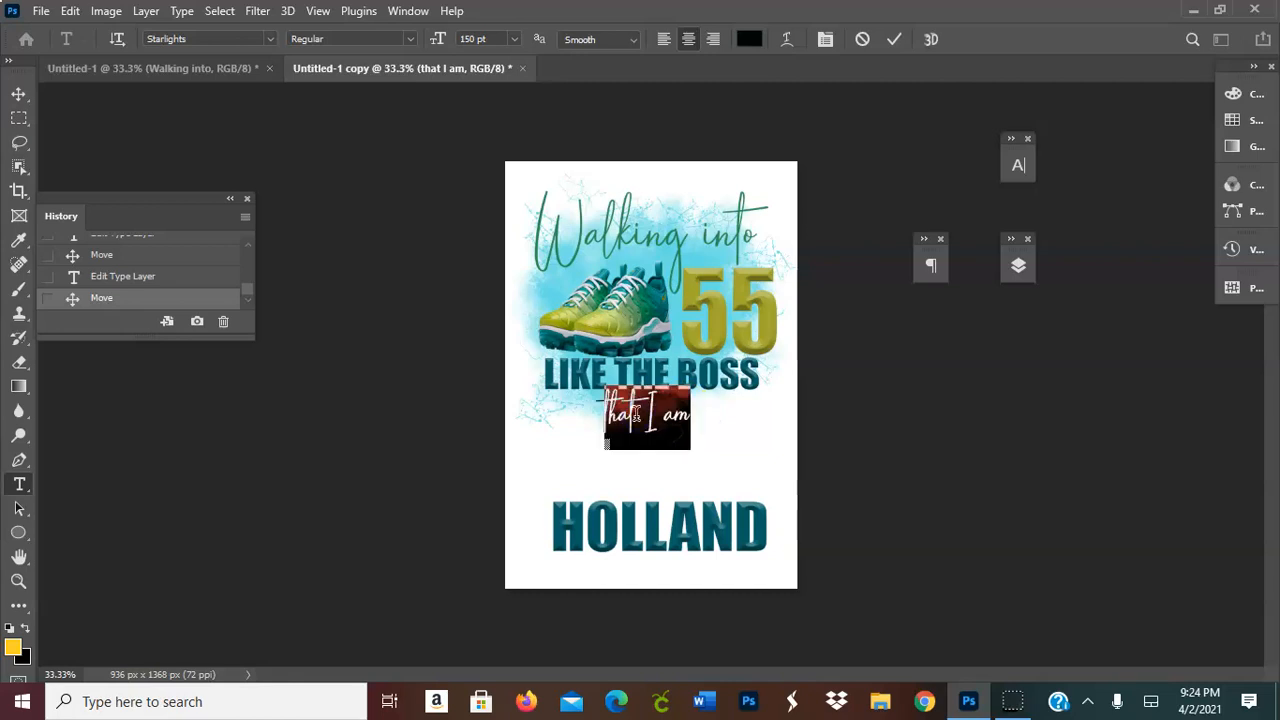
mouse_move(609, 444)
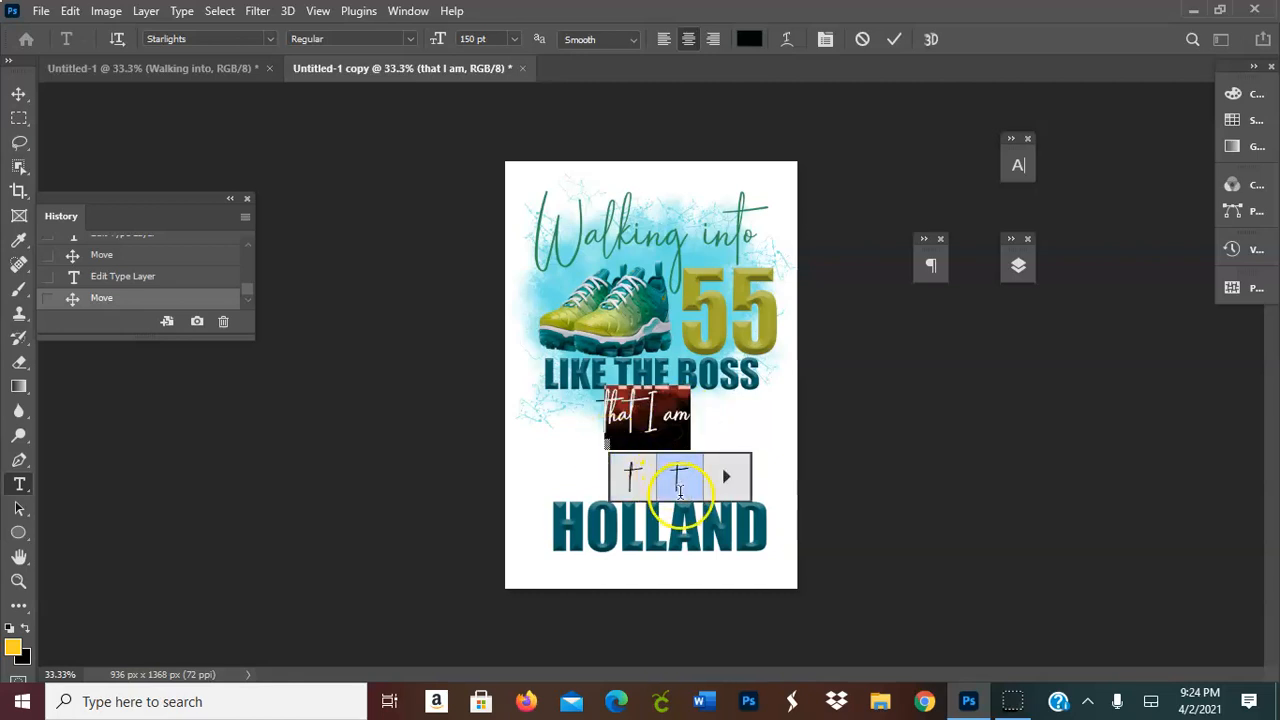
click(679, 486)
click(857, 329)
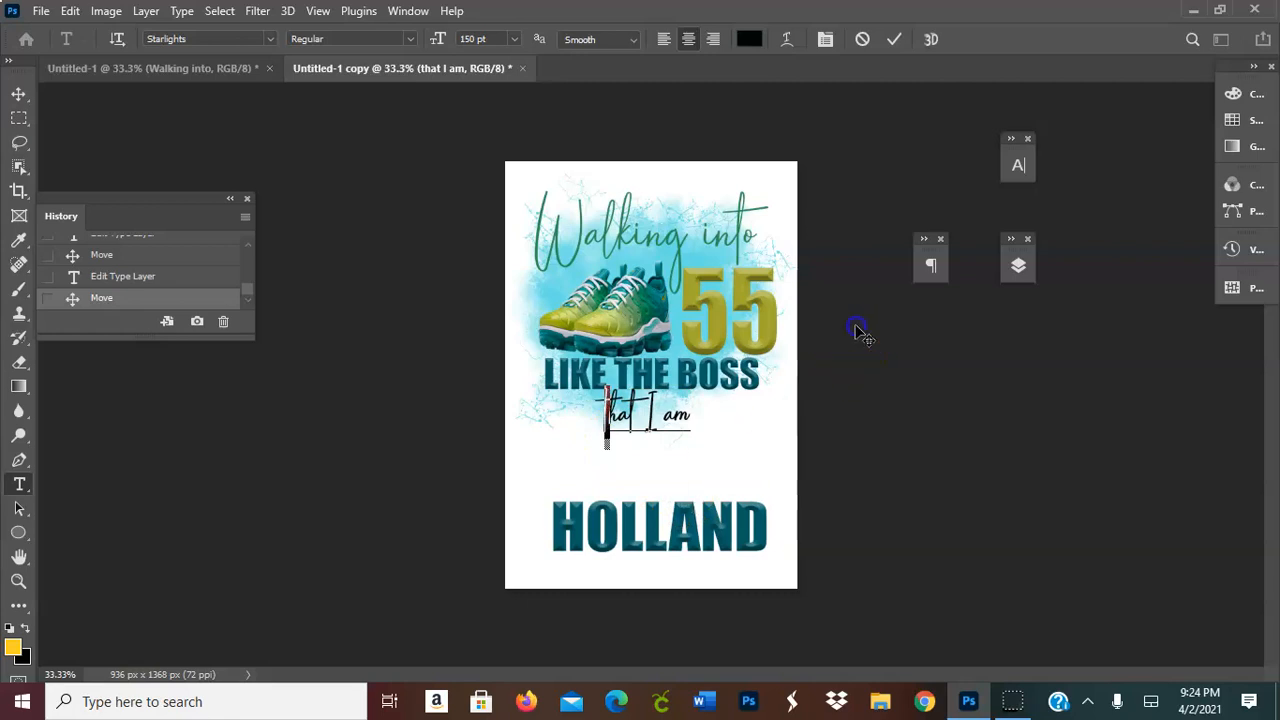
click(898, 42)
key(v)
Try the Charming font on the "that I am" text, testing it at 72 pt and returning to 150 pt
double_click(630, 415)
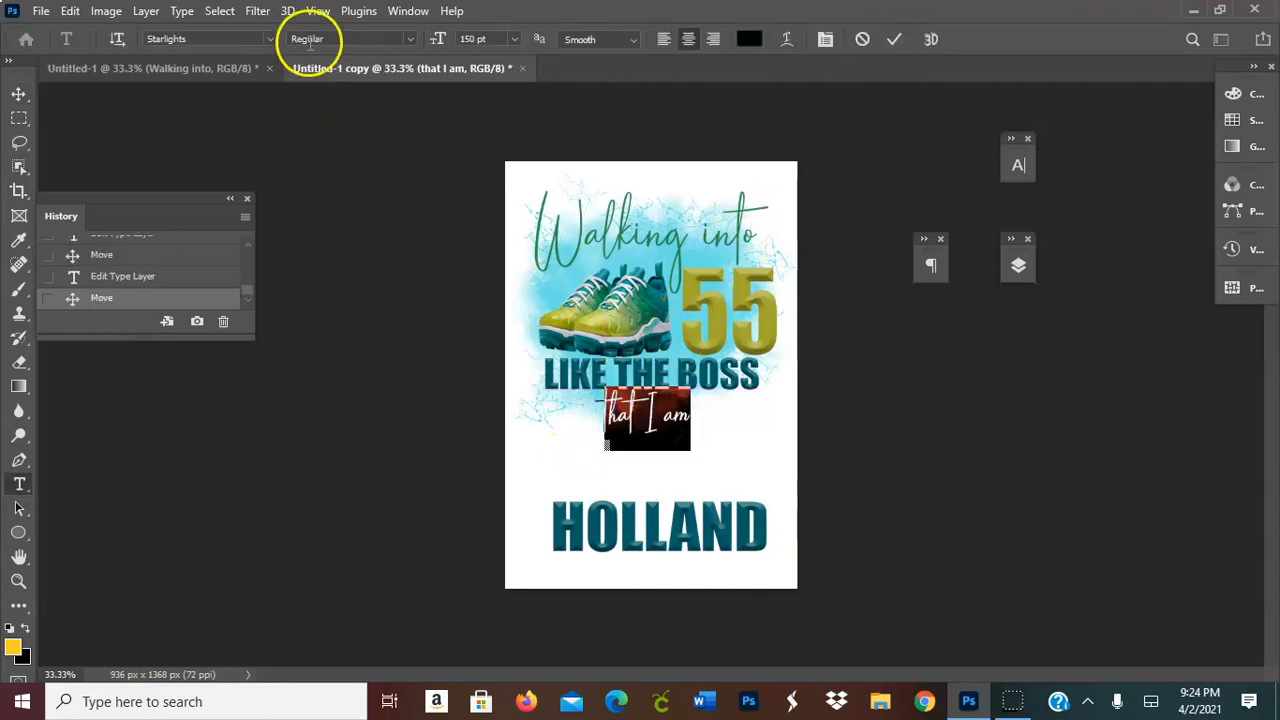
click(270, 39)
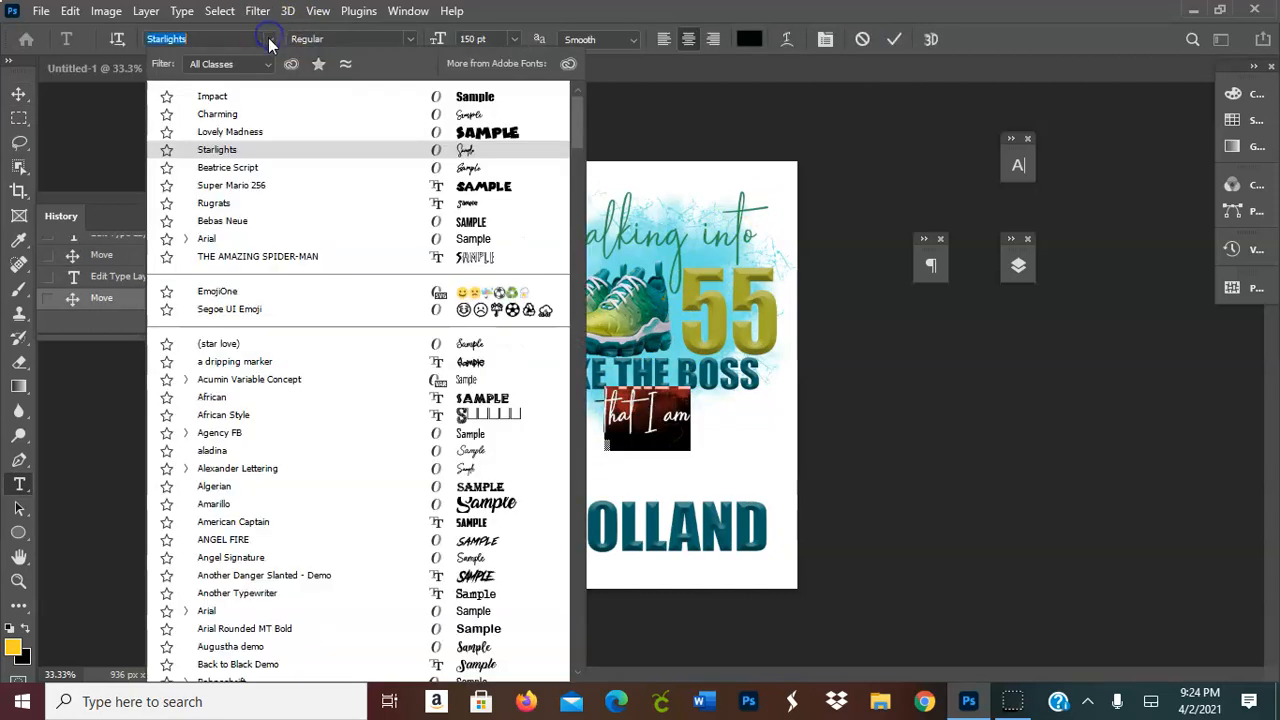
click(223, 122)
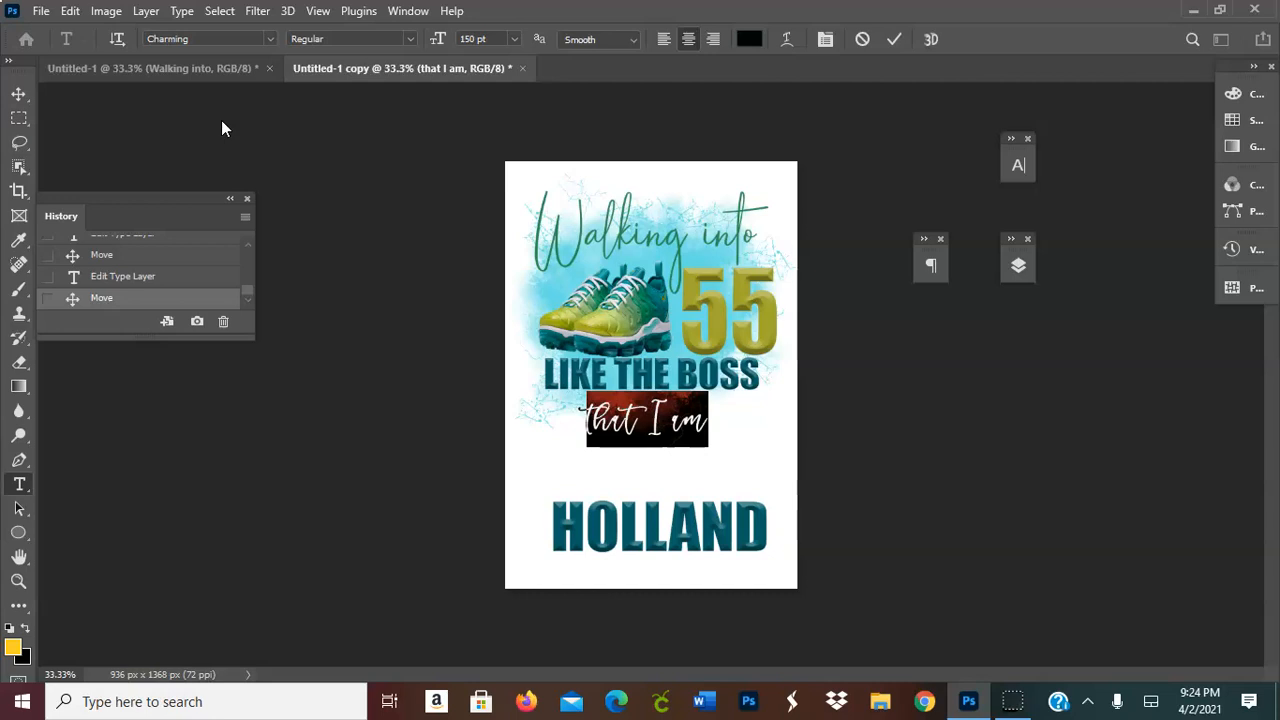
click(512, 39)
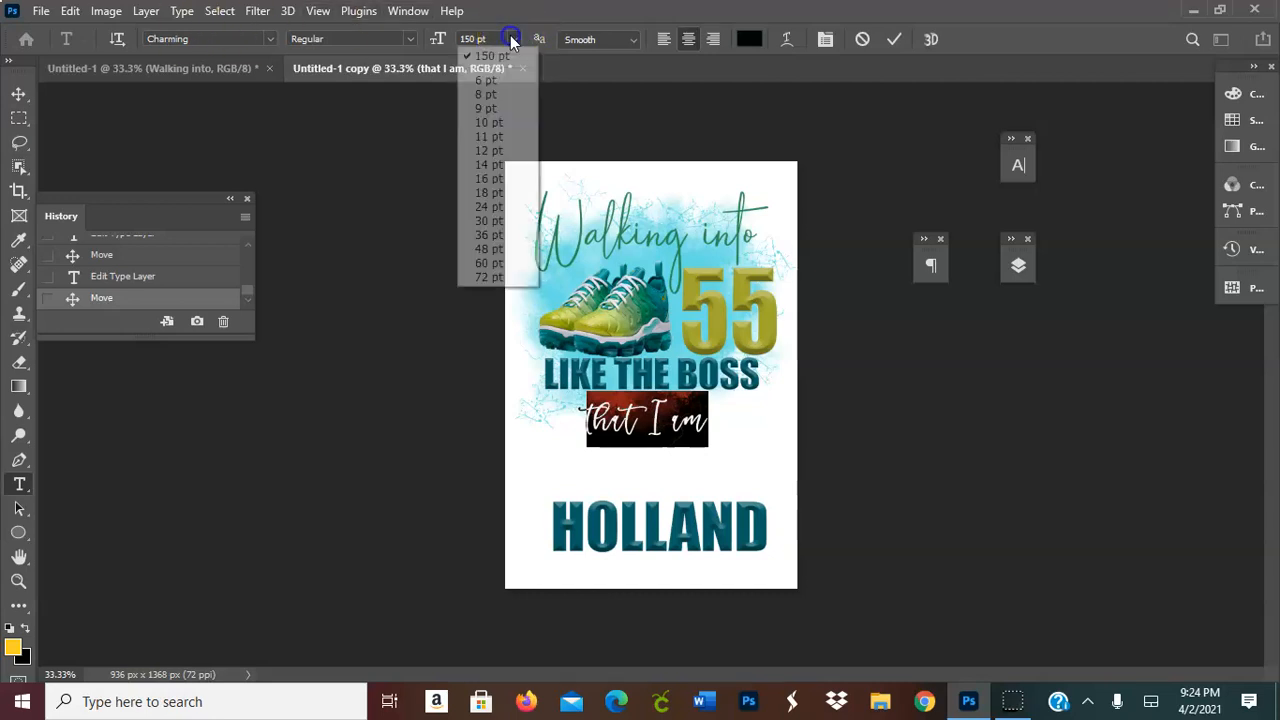
click(496, 278)
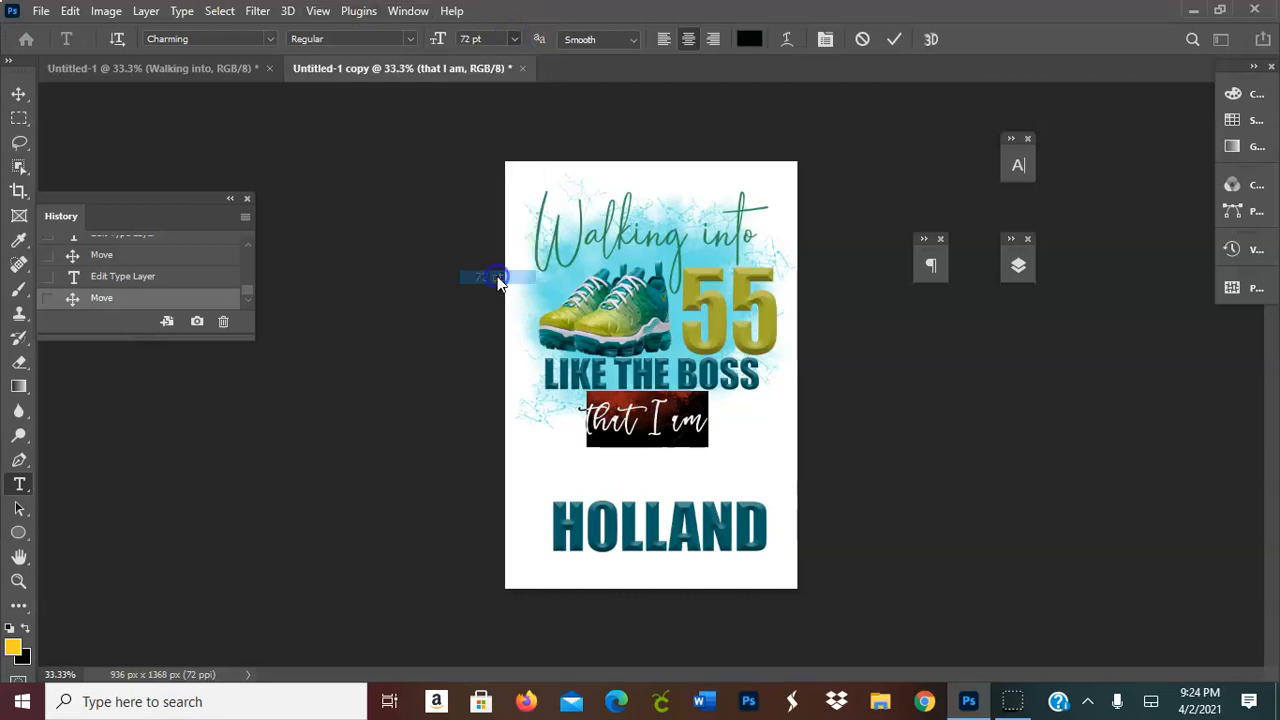
click(514, 38)
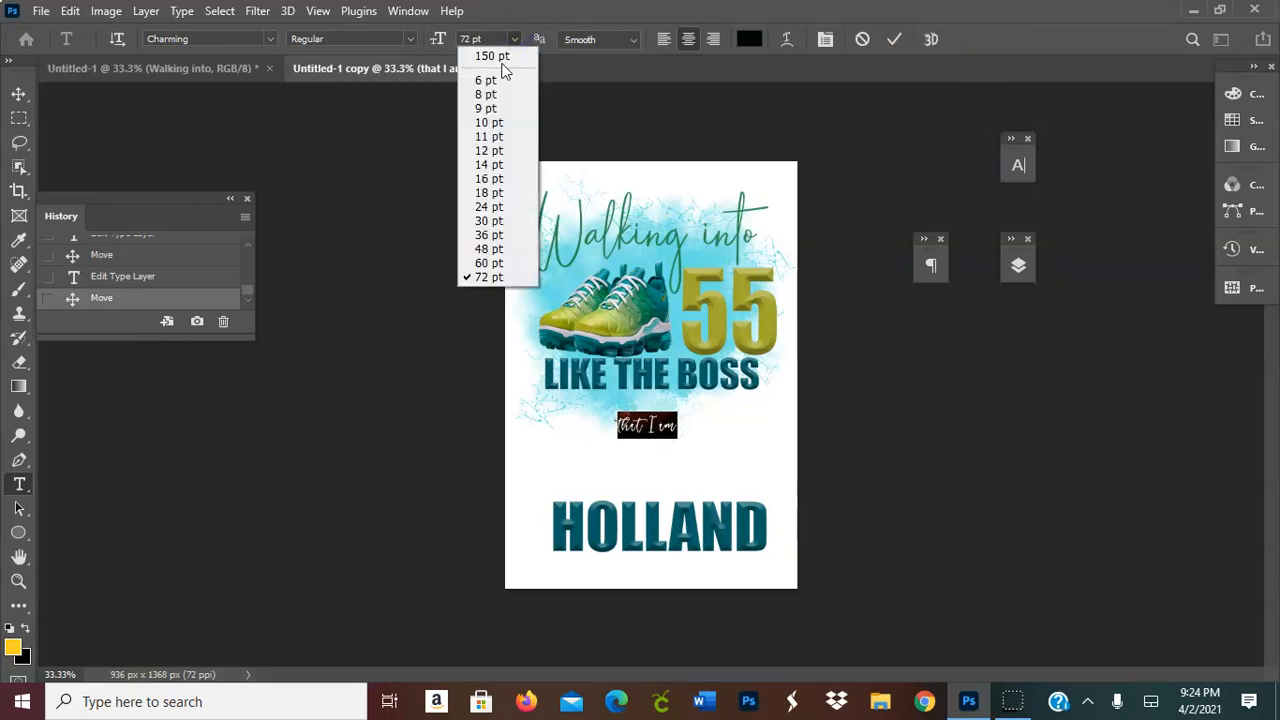
click(500, 57)
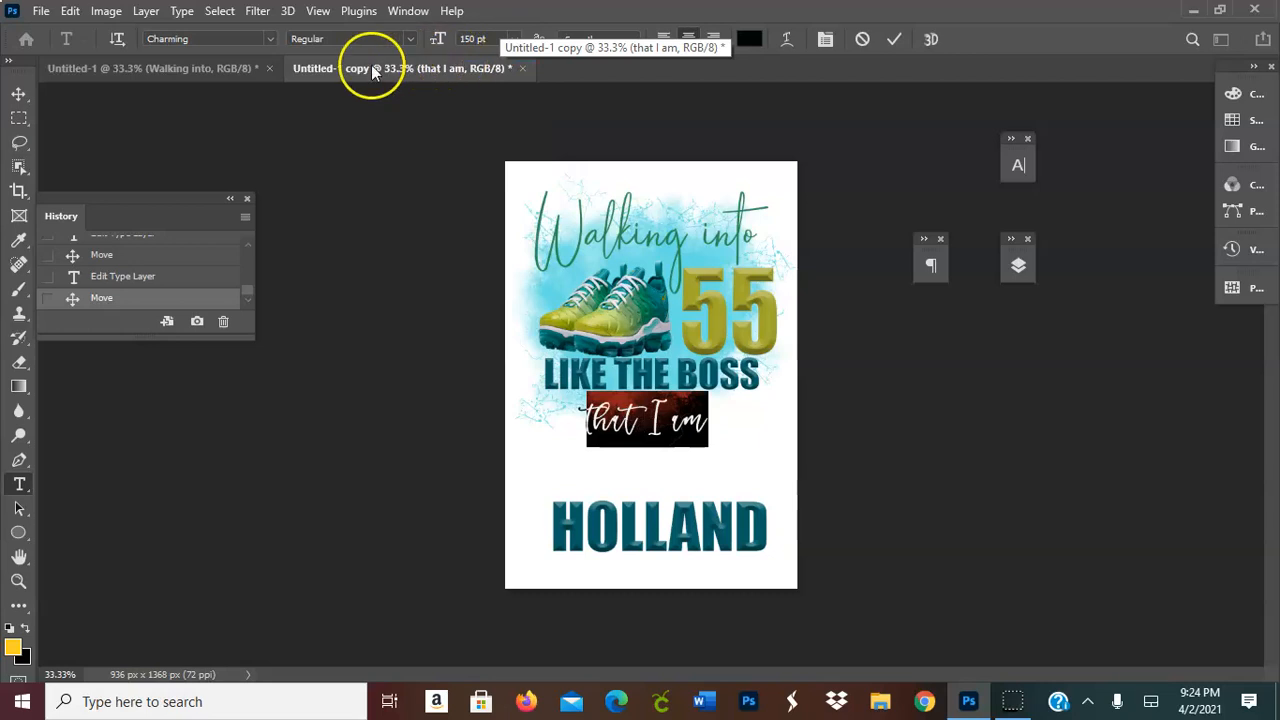
Set the "that I am" text back to the Starlights font and commit the text edit
click(271, 36)
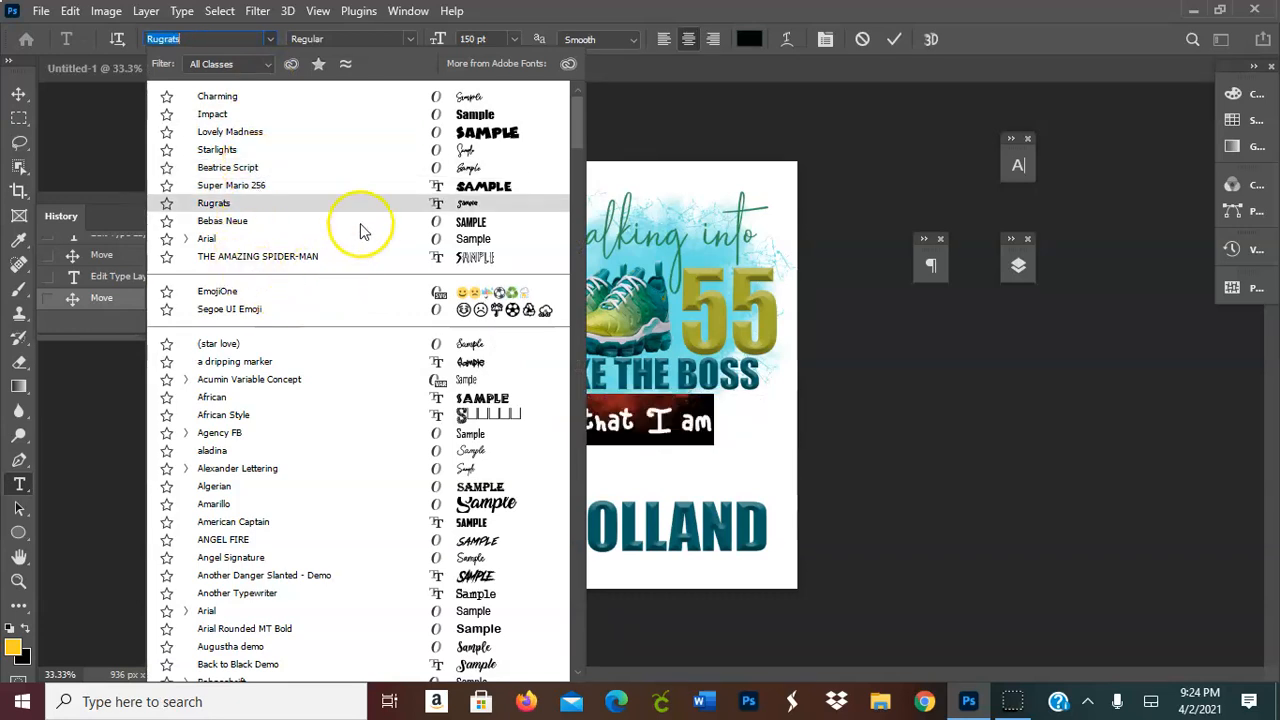
click(478, 155)
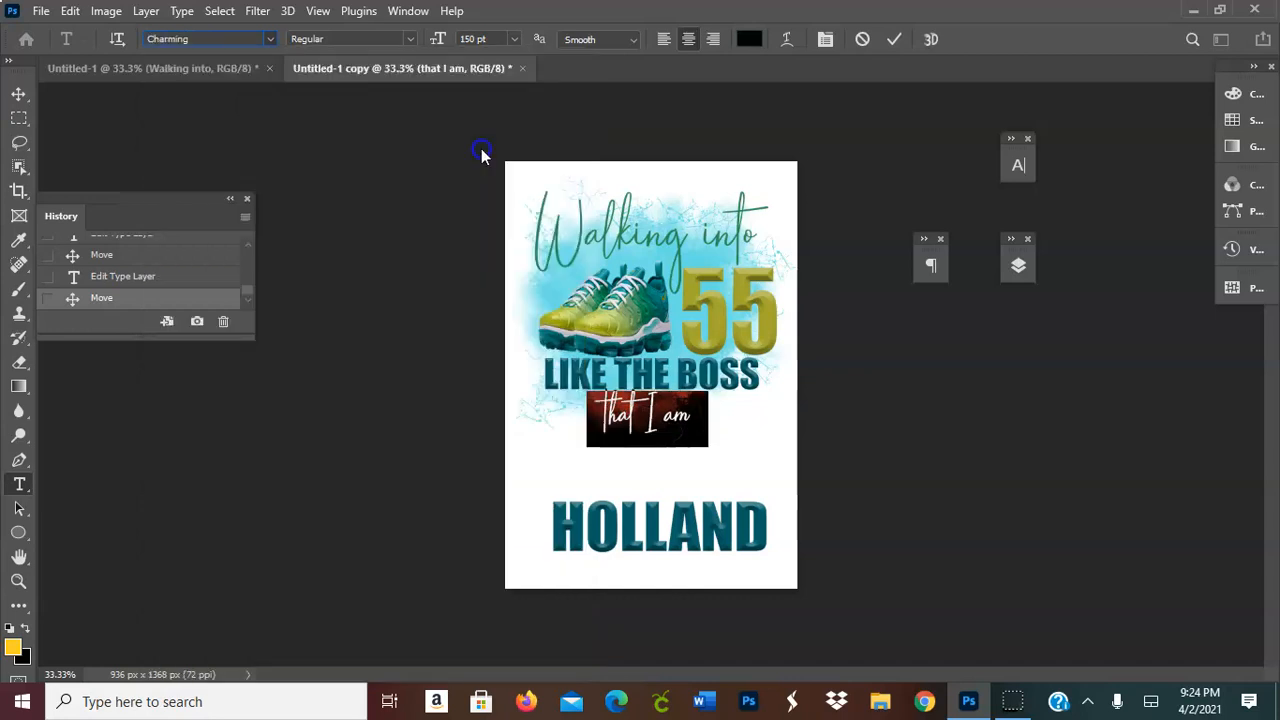
click(894, 39)
key(v)
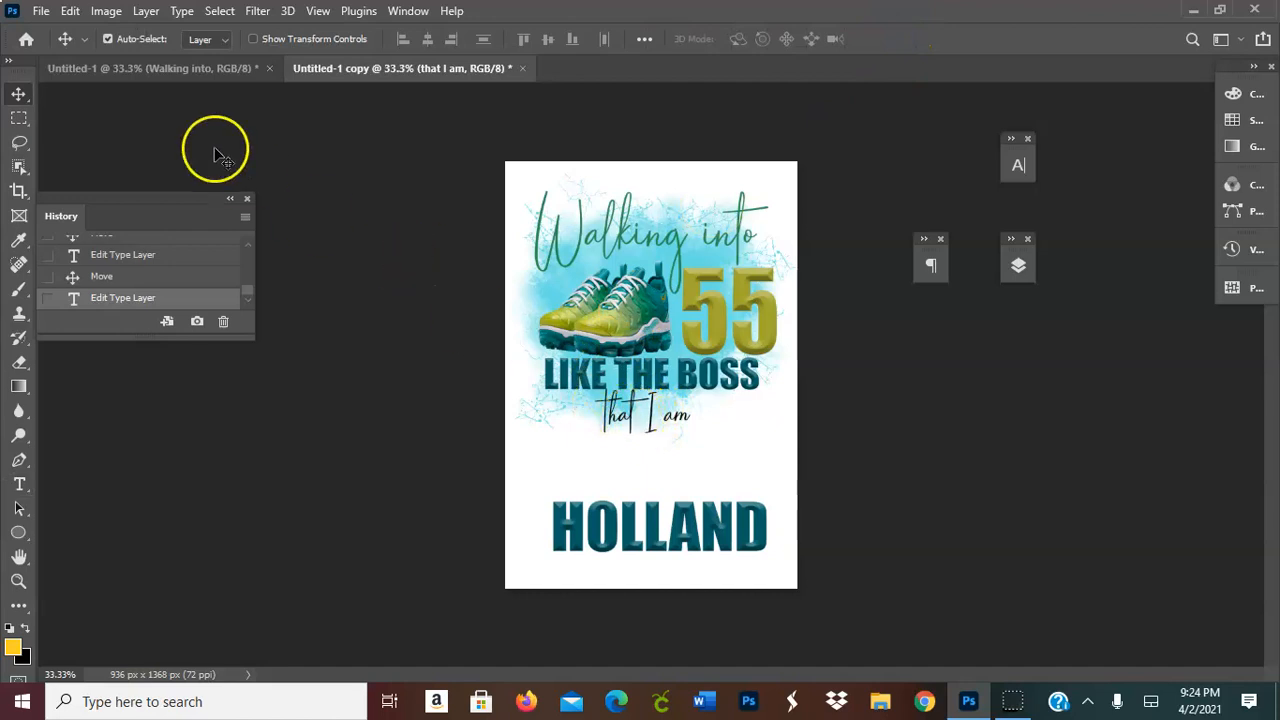
Try stretching the "that I am" text with Free Transform, using 50% height and 200% width
click(70, 10)
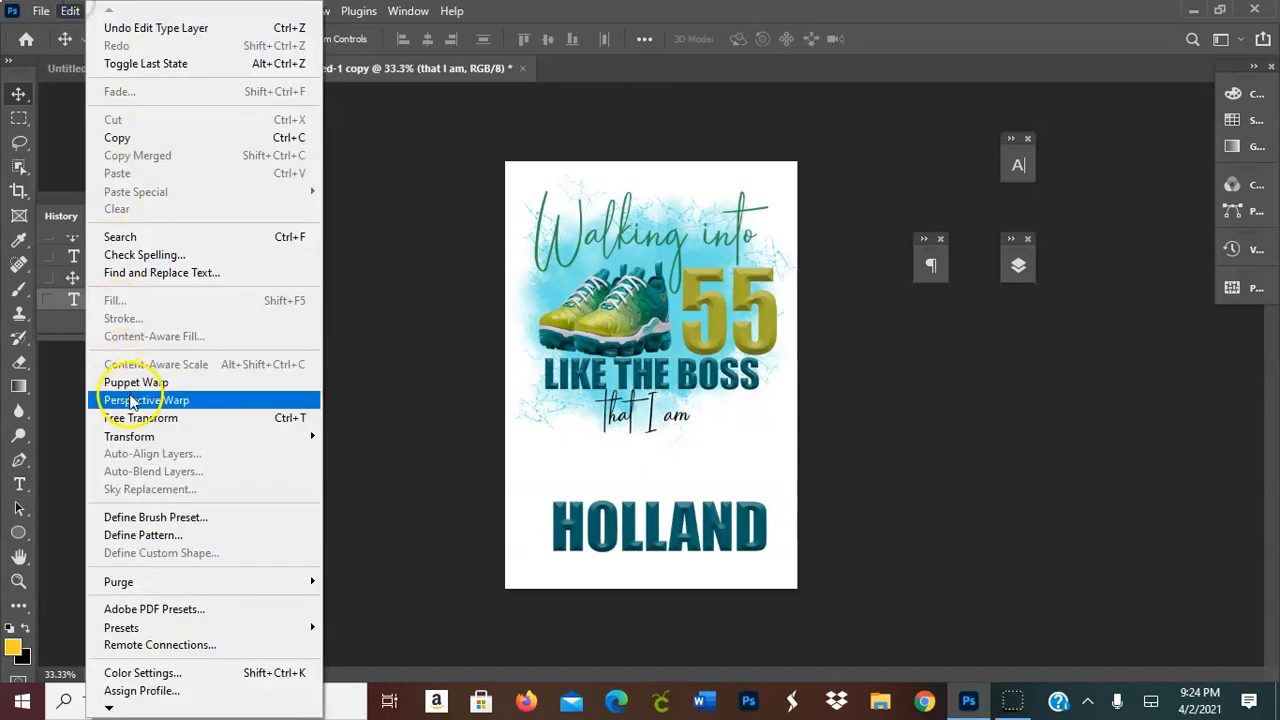
click(130, 417)
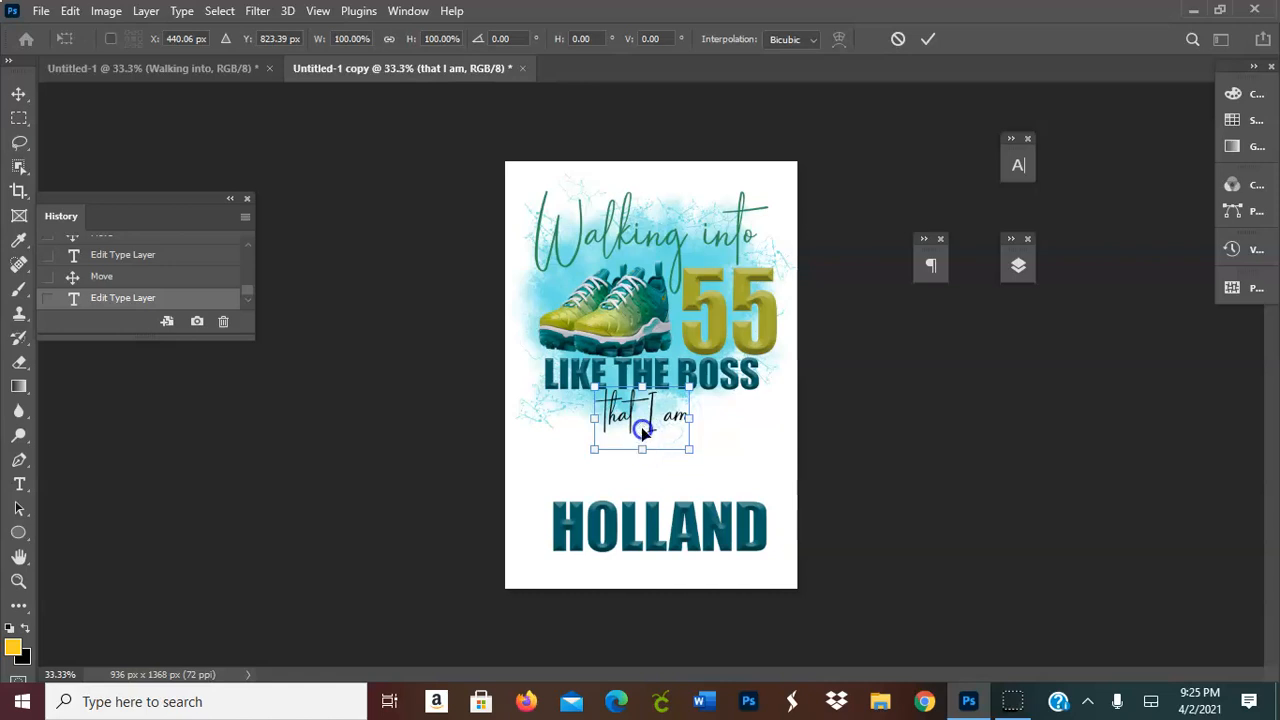
click(438, 38)
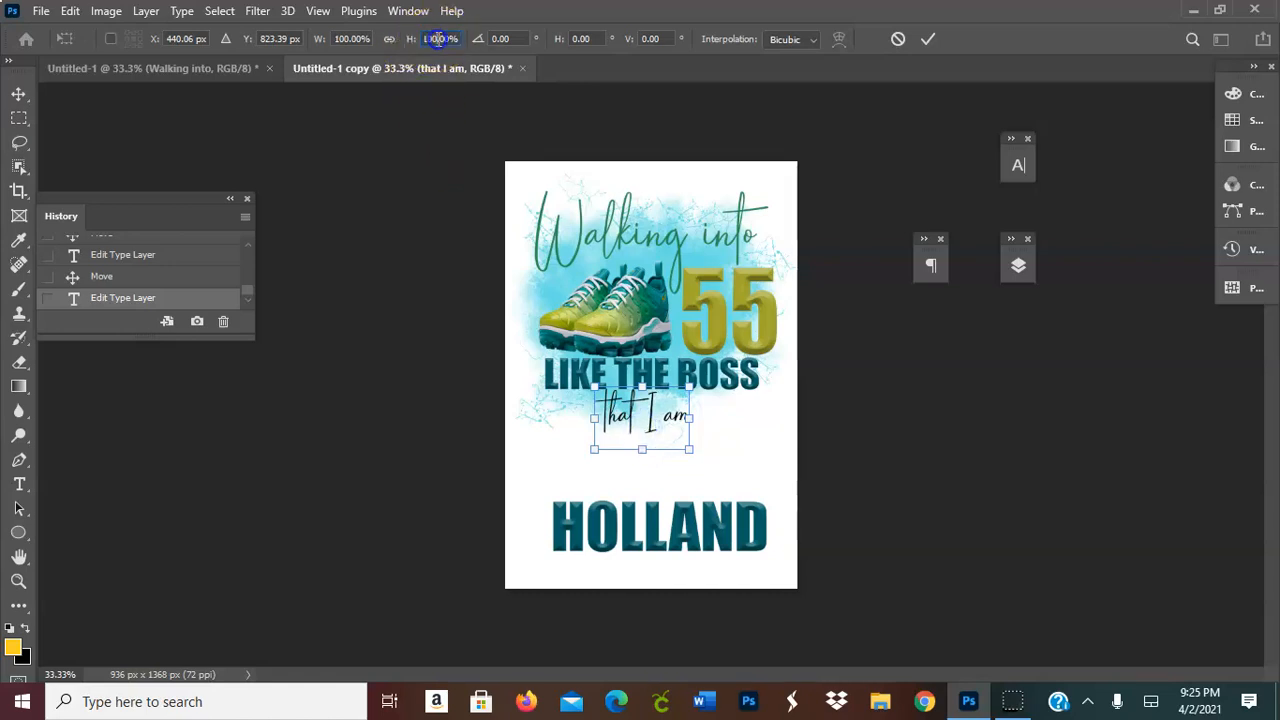
click(438, 38)
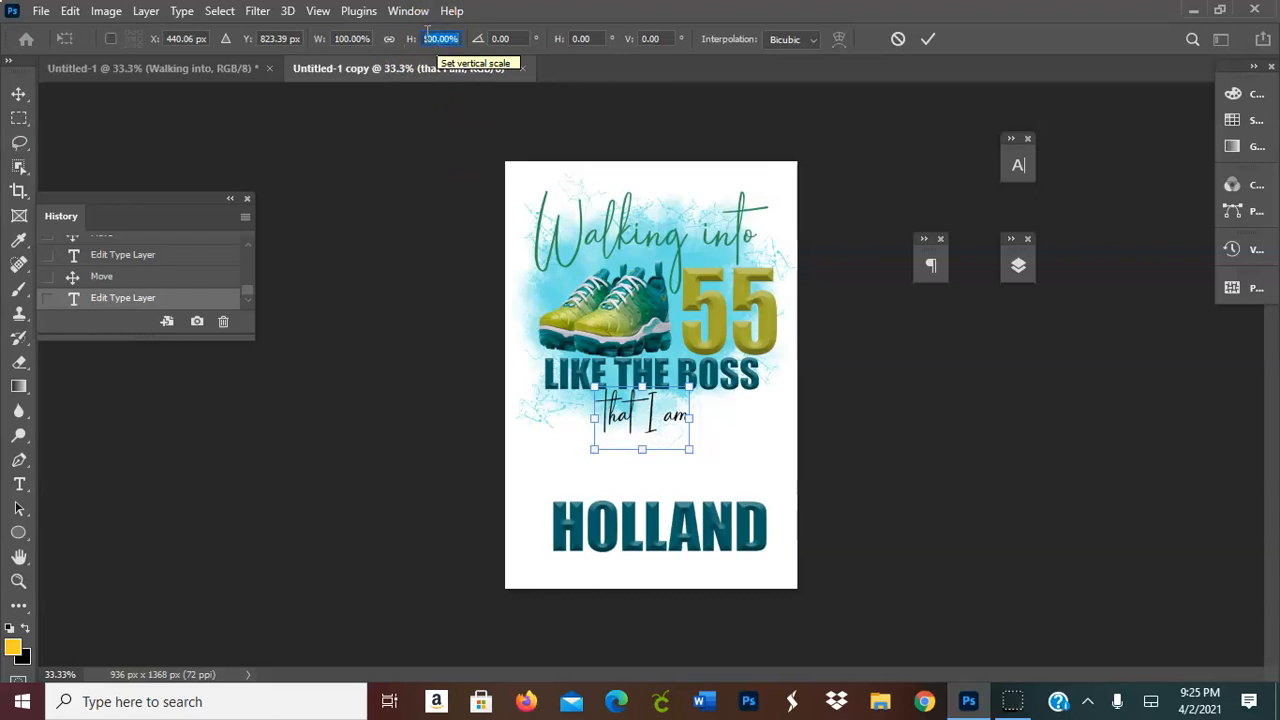
text(50)
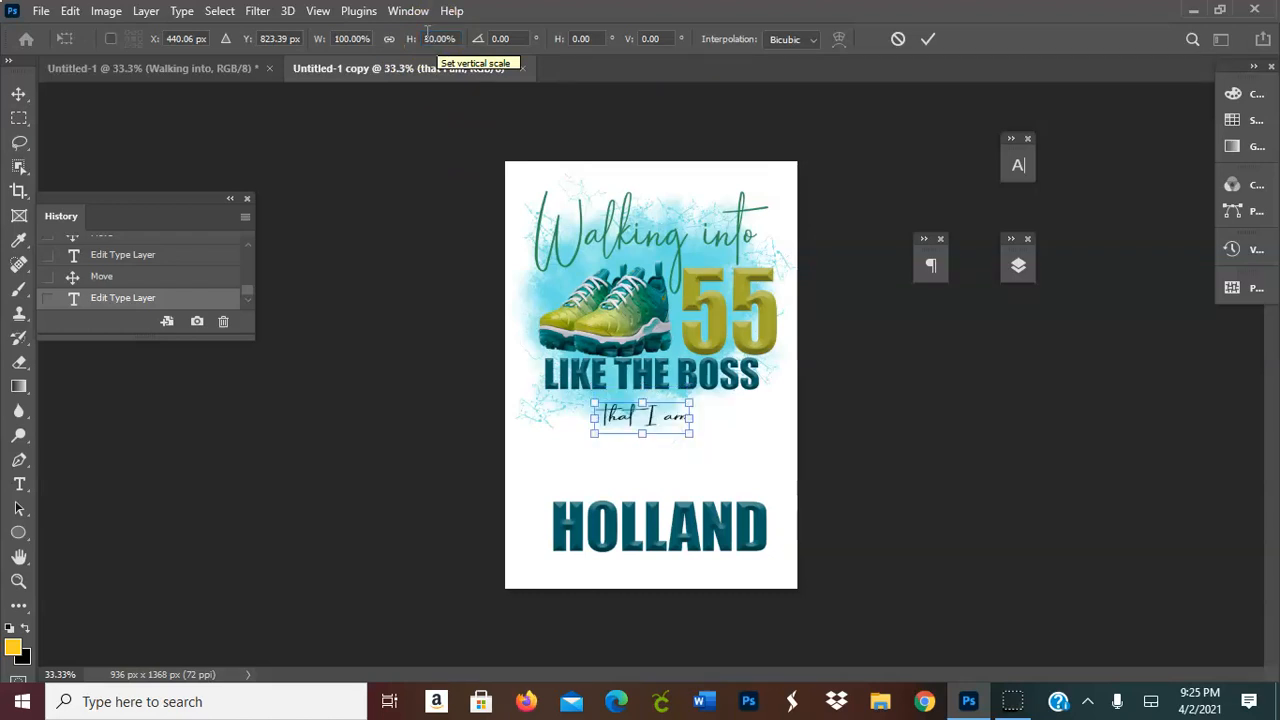
click(340, 40)
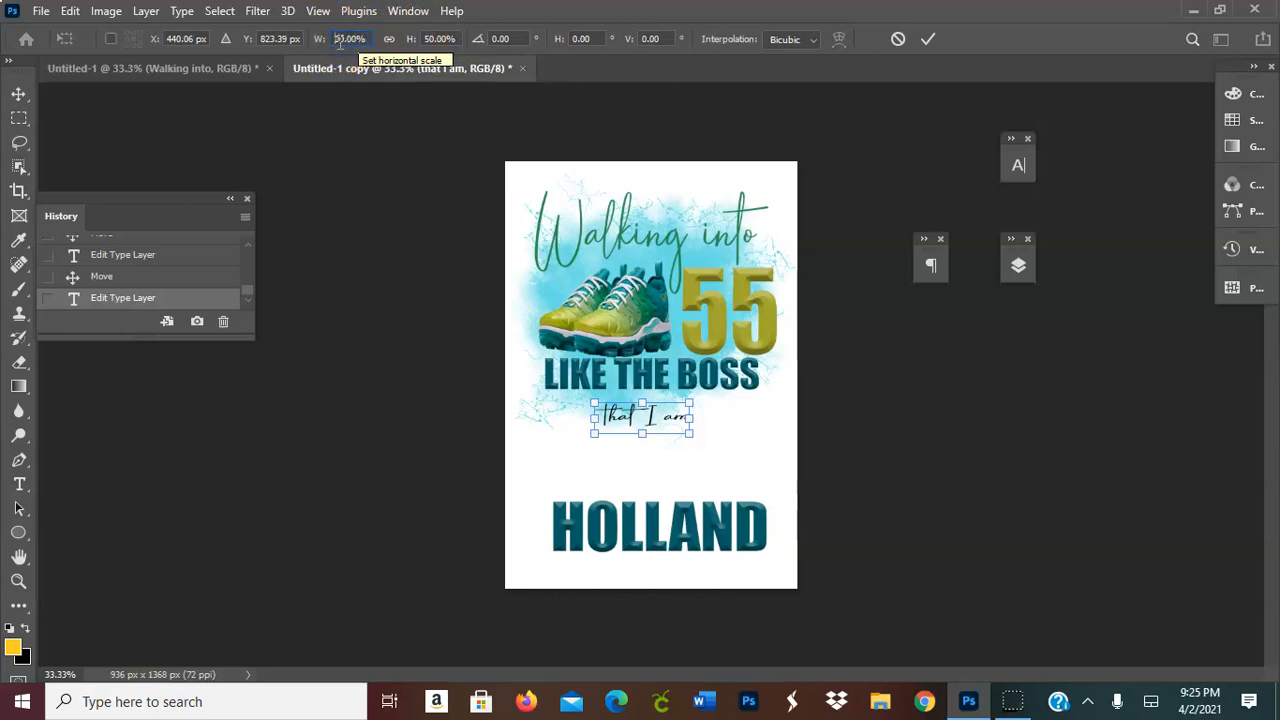
text(200)
key(Return)
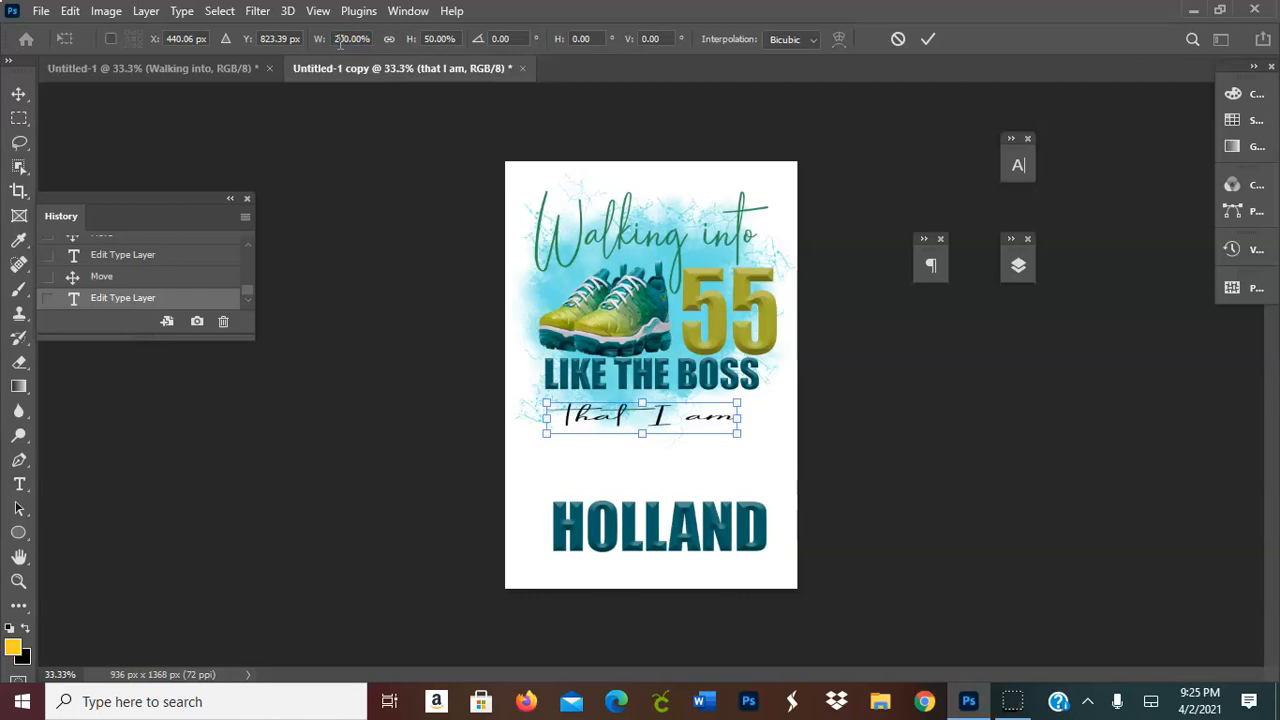
Set the text's transform height to 75%, commit it, and nudge "that I am" slightly up toward "LIKE THE BOSS"
click(432, 36)
text(750)
key(Return)
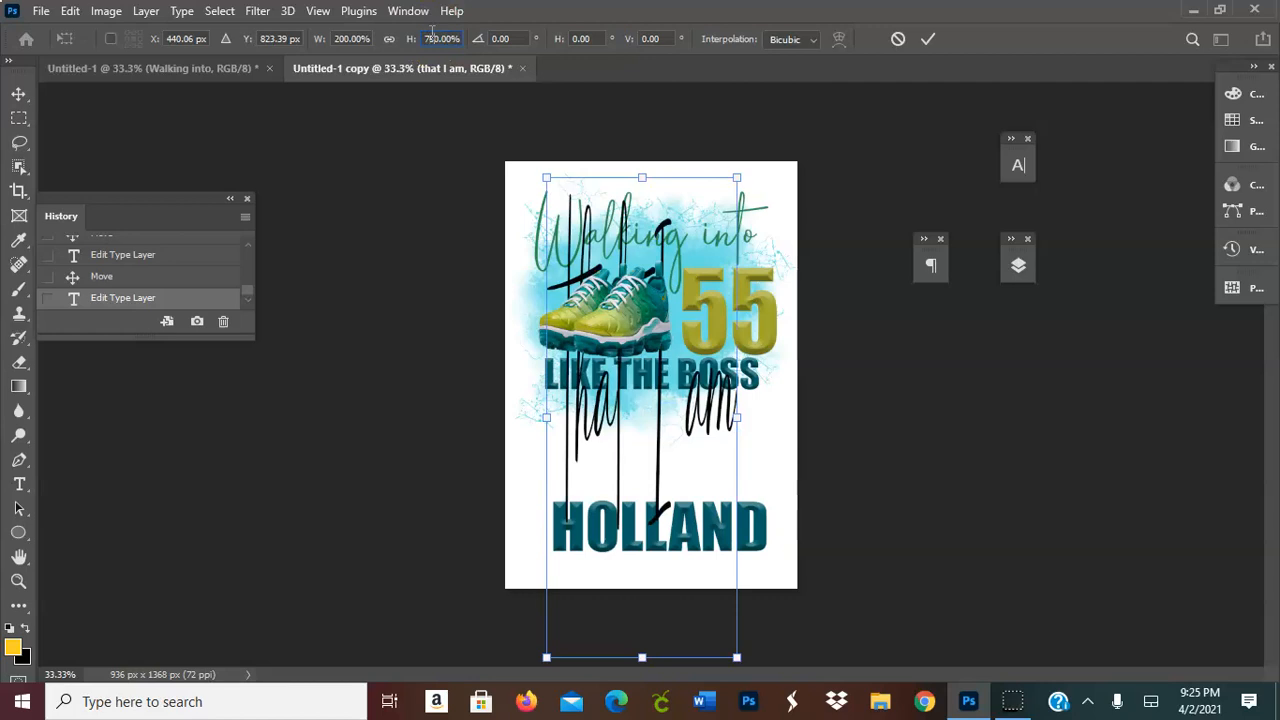
text(75)
key(Return)
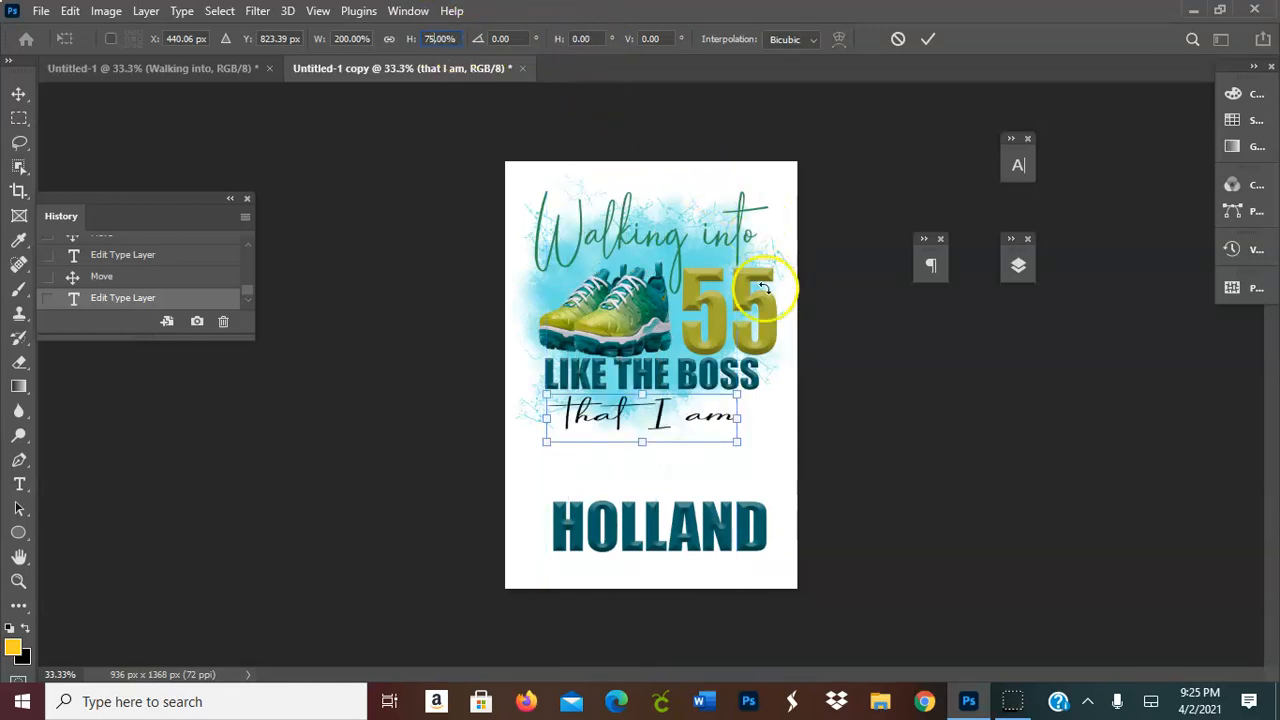
click(925, 42)
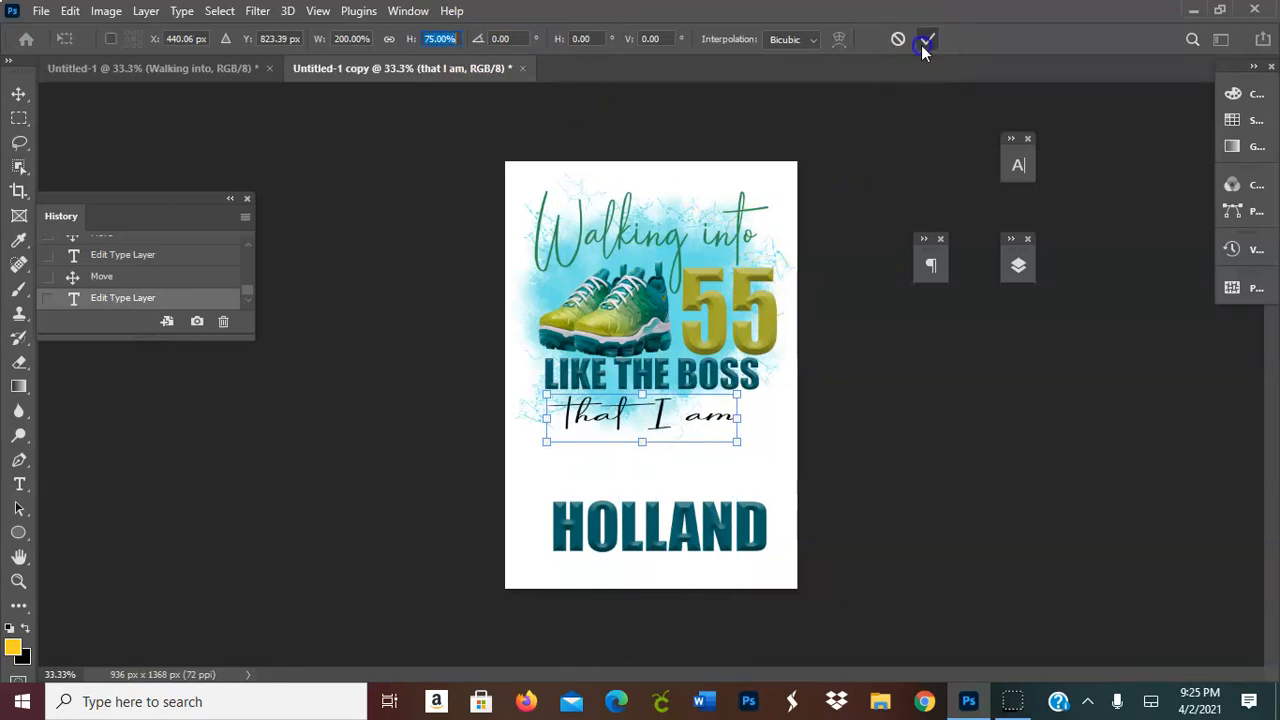
drag(669, 429, 665, 423)
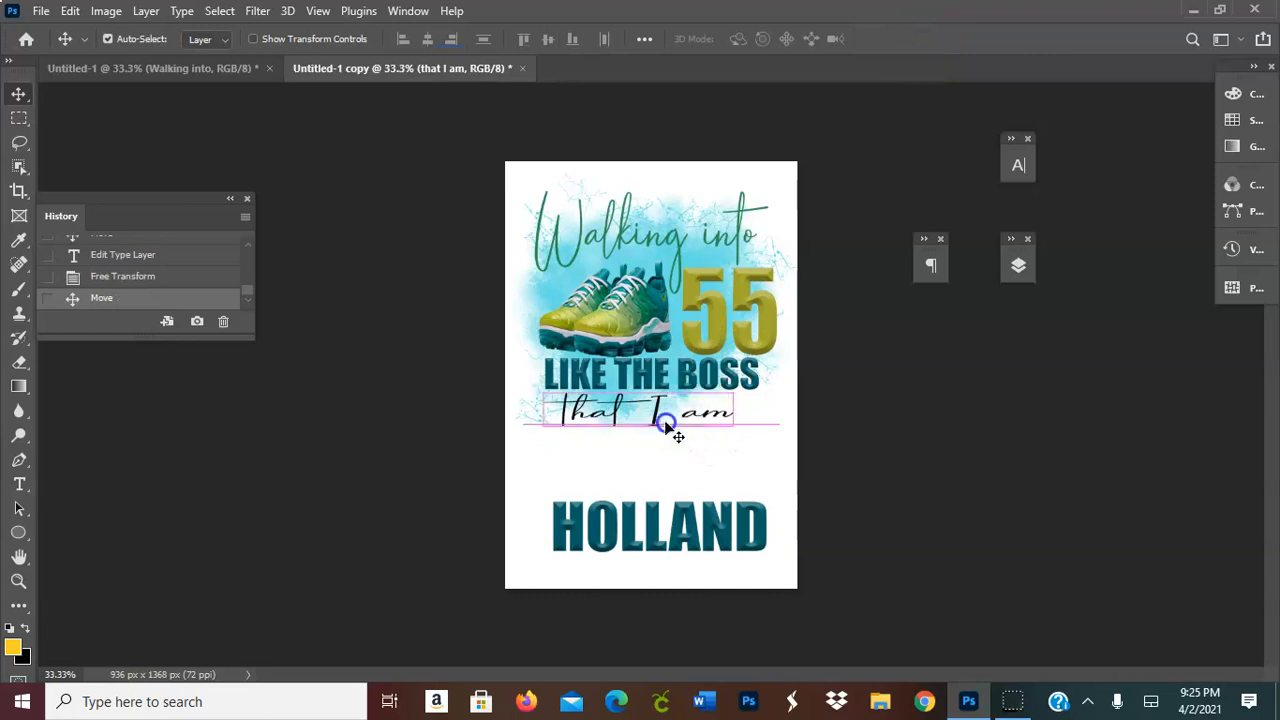
Try retyping "am" without the space after "I", and clear the whole "that I am" line
double_click(664, 423)
shift+click(669, 393)
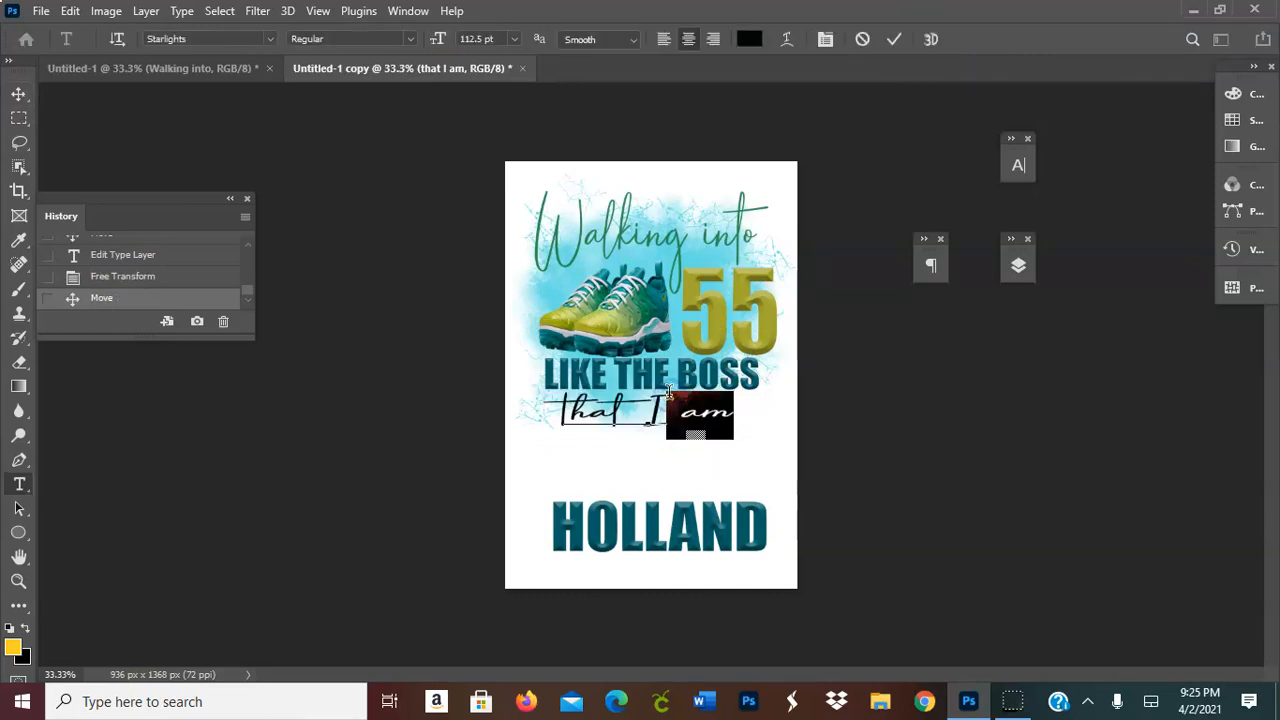
key(BackSpace)
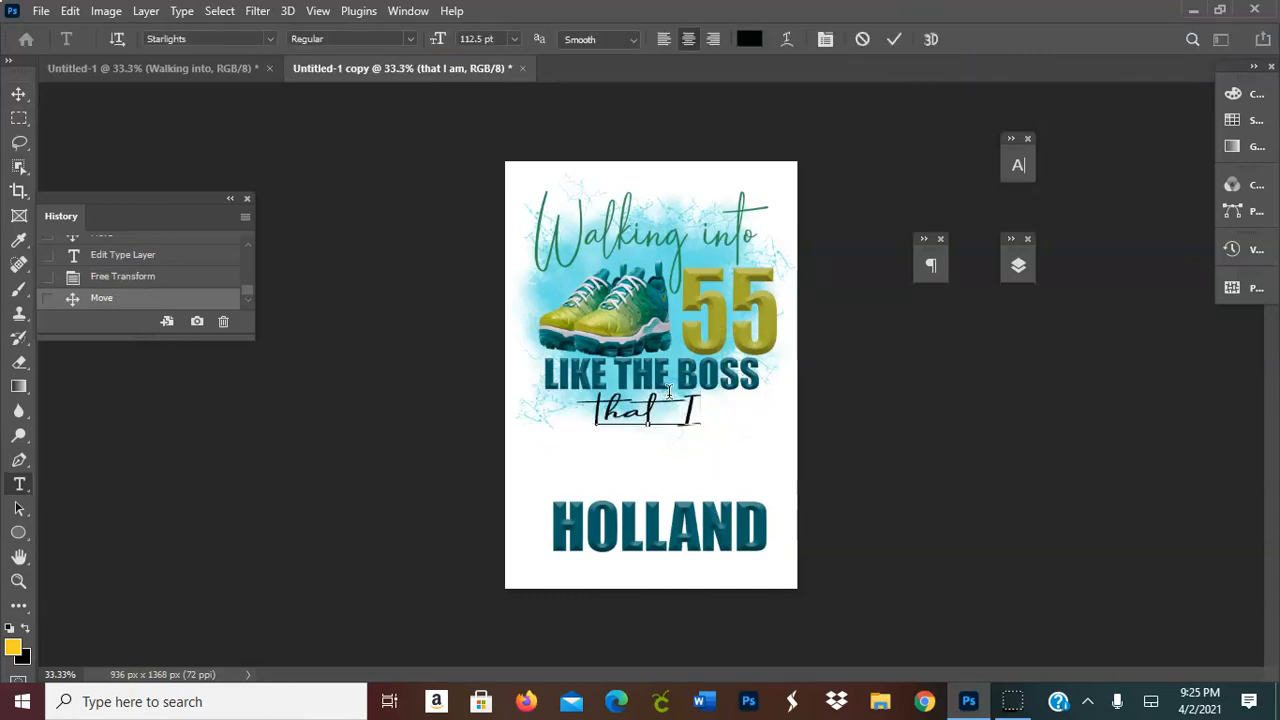
text(am)
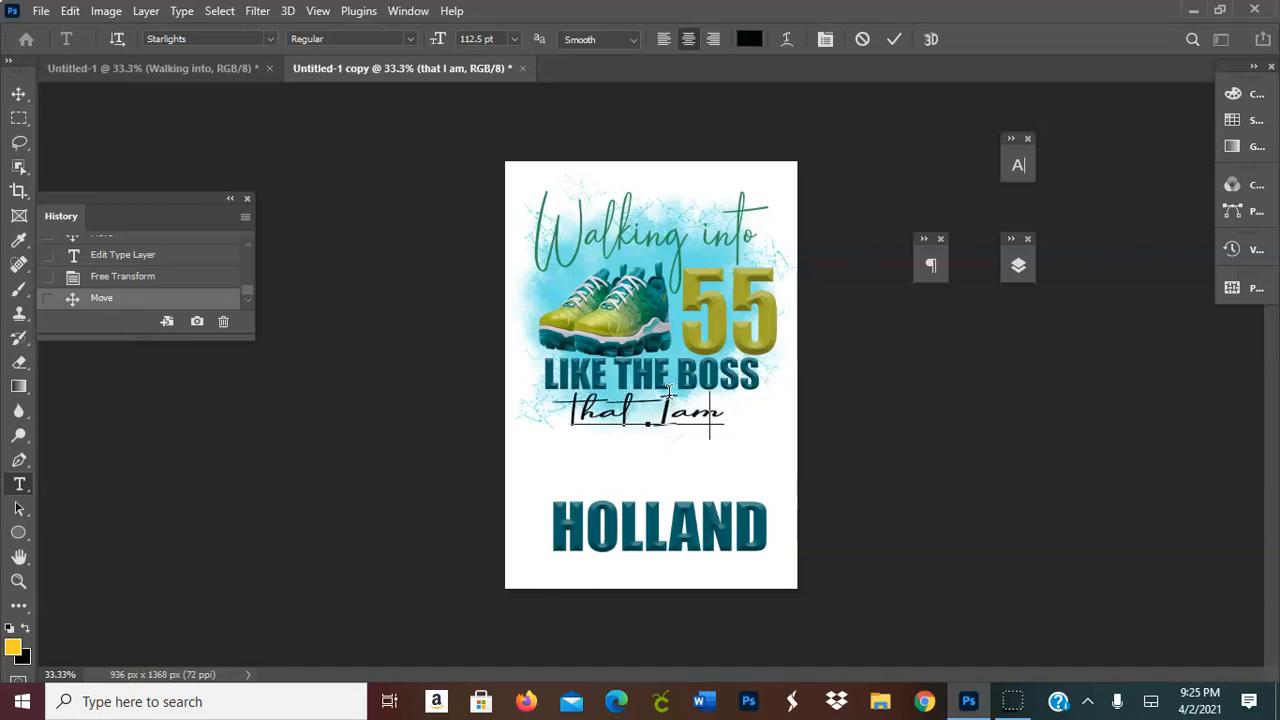
key(BackSpace)
key(BackSpace)
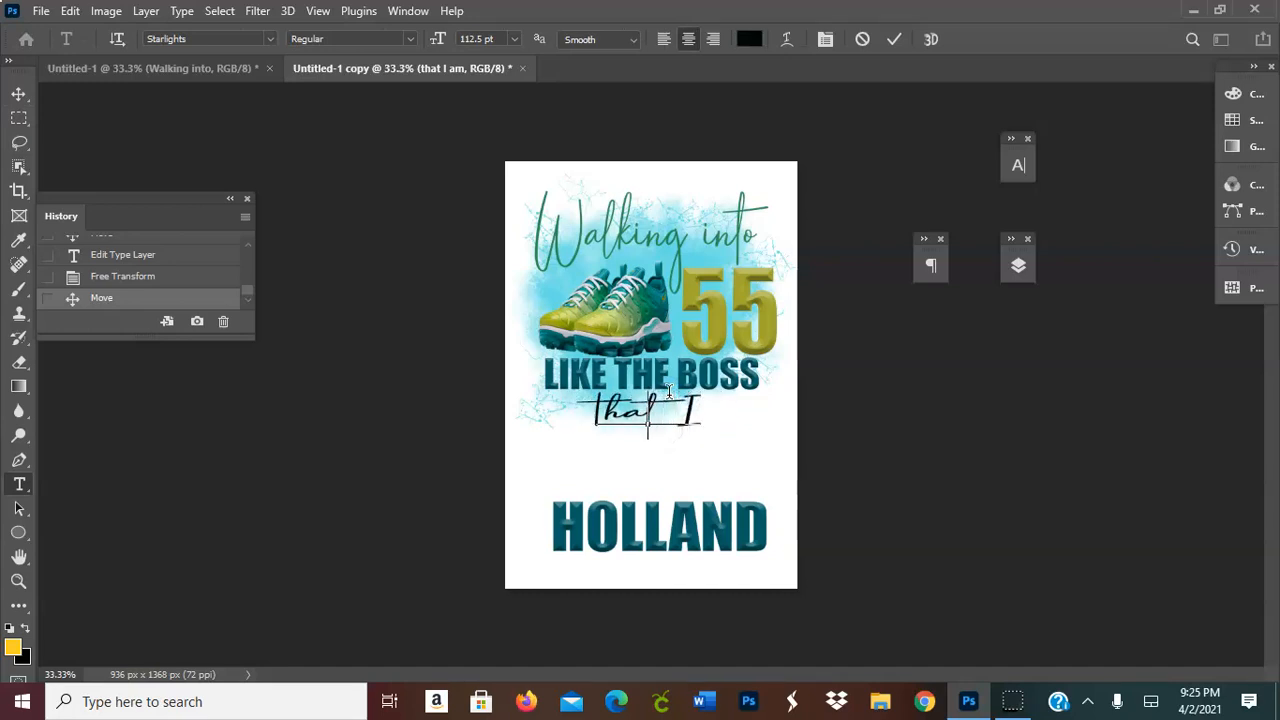
key(BackSpace)
key(BackSpace)
key(BackSpace)
key(BackSpace)
key(BackSpace)
key(BackSpace)
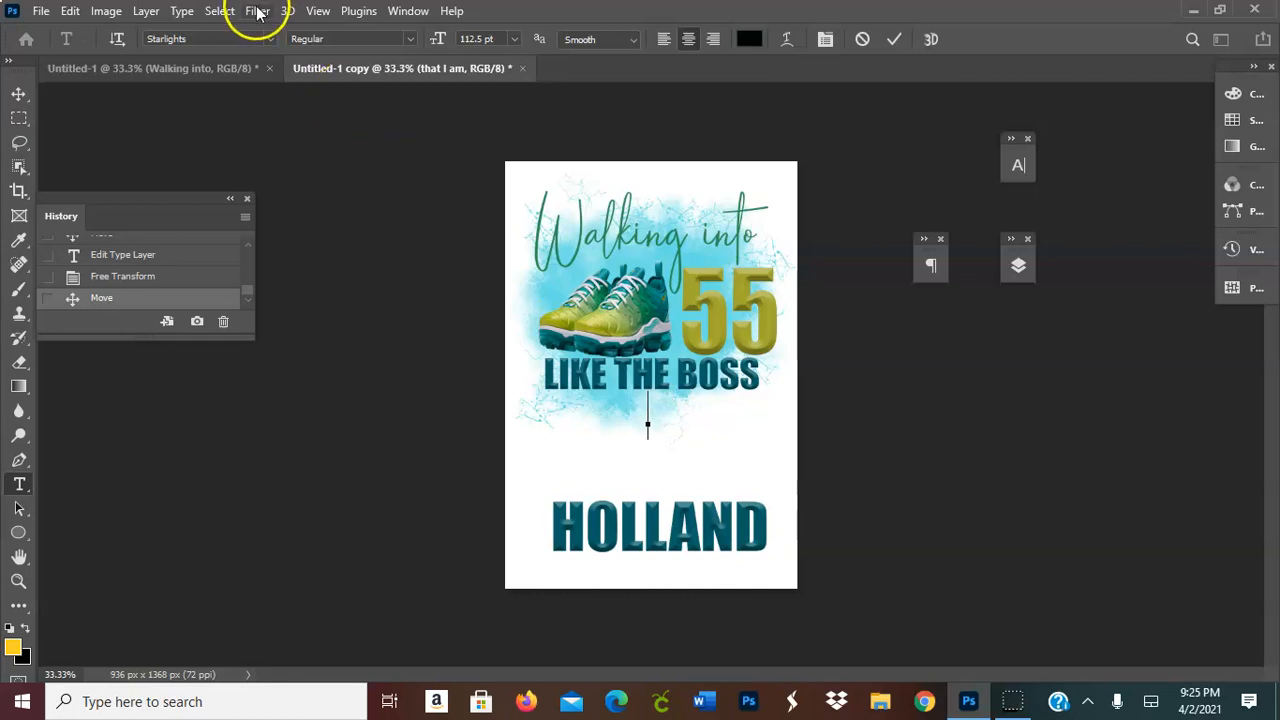
Try the word "that" in the aladina font on the emptied text line, and cancel the text edit
click(266, 39)
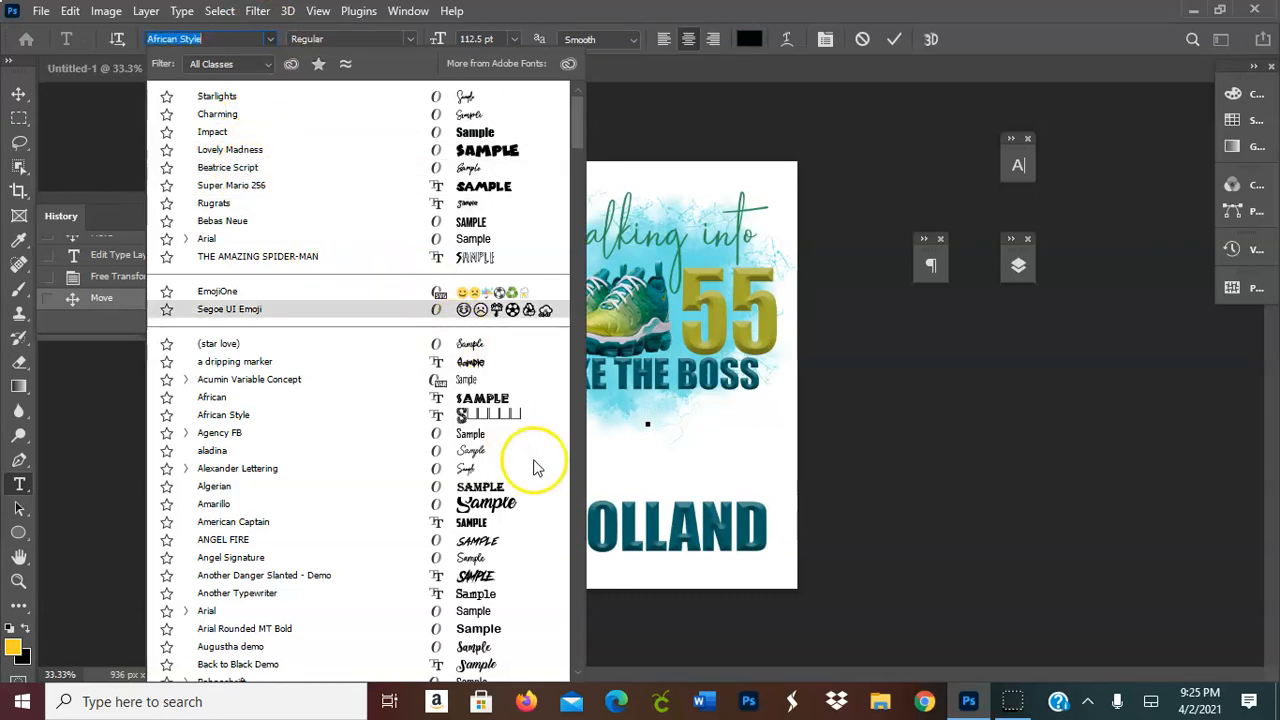
click(480, 451)
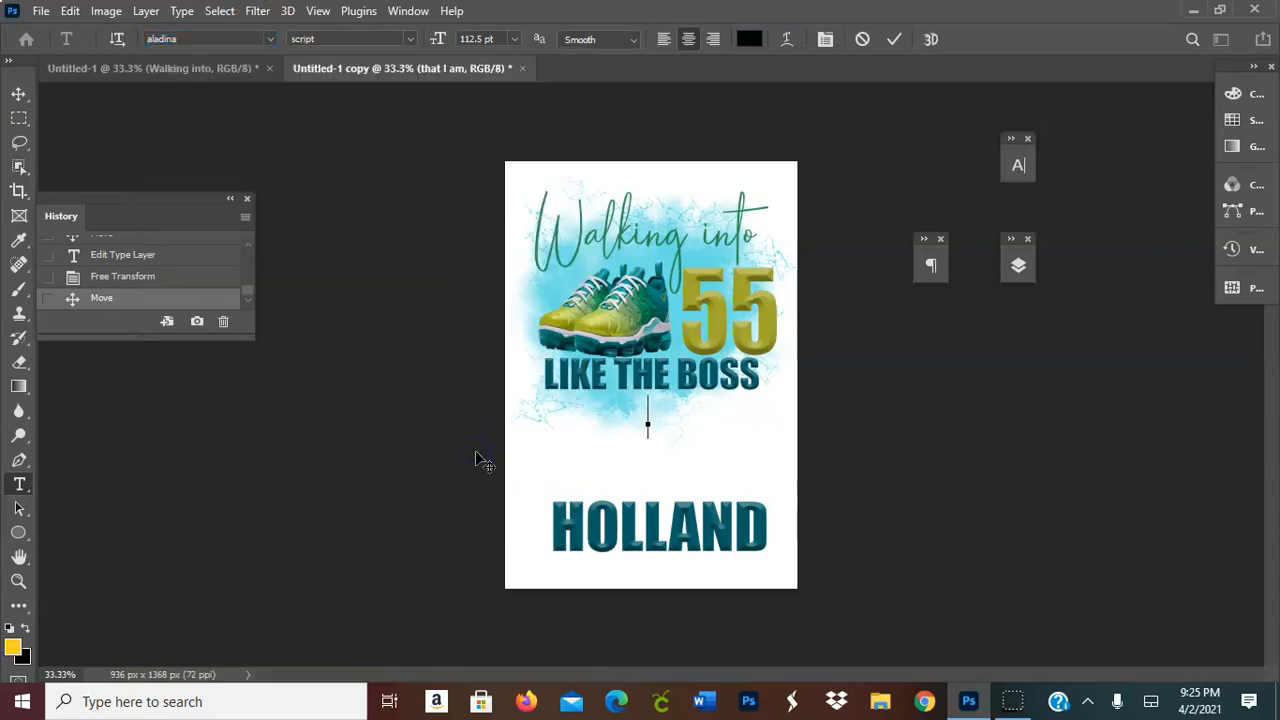
text(that)
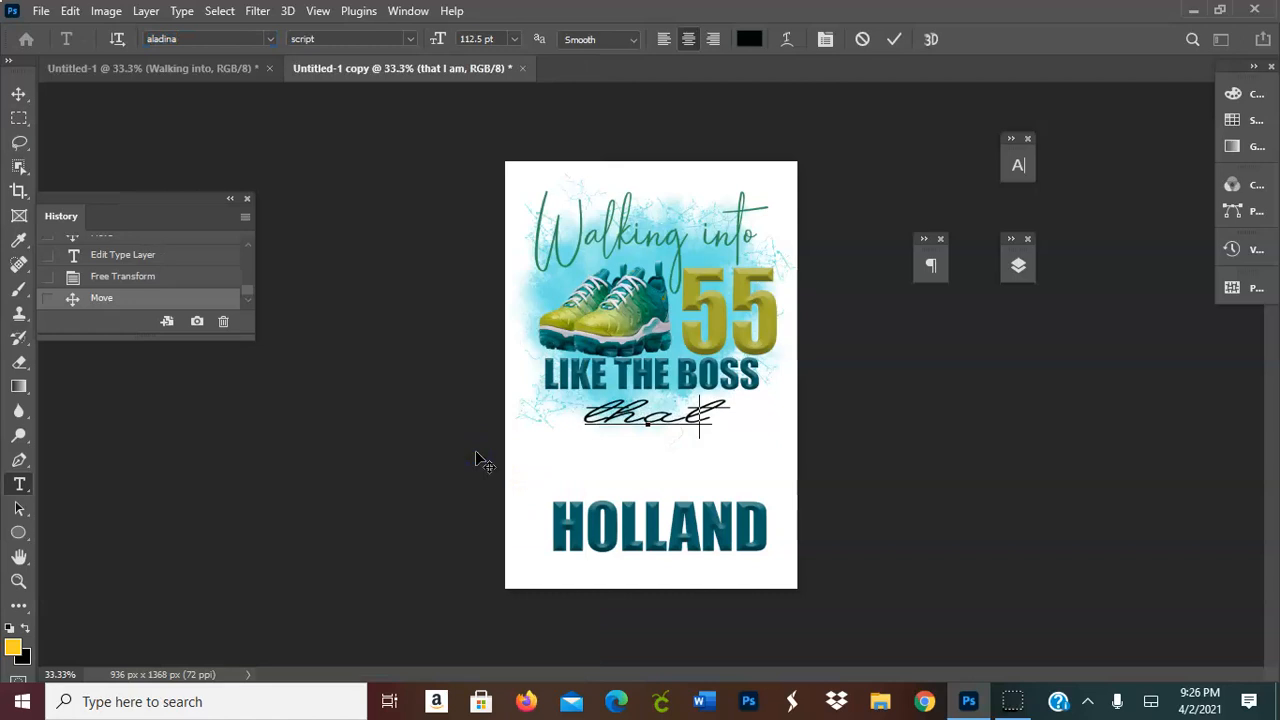
key(BackSpace)
key(BackSpace)
key(BackSpace)
key(BackSpace)
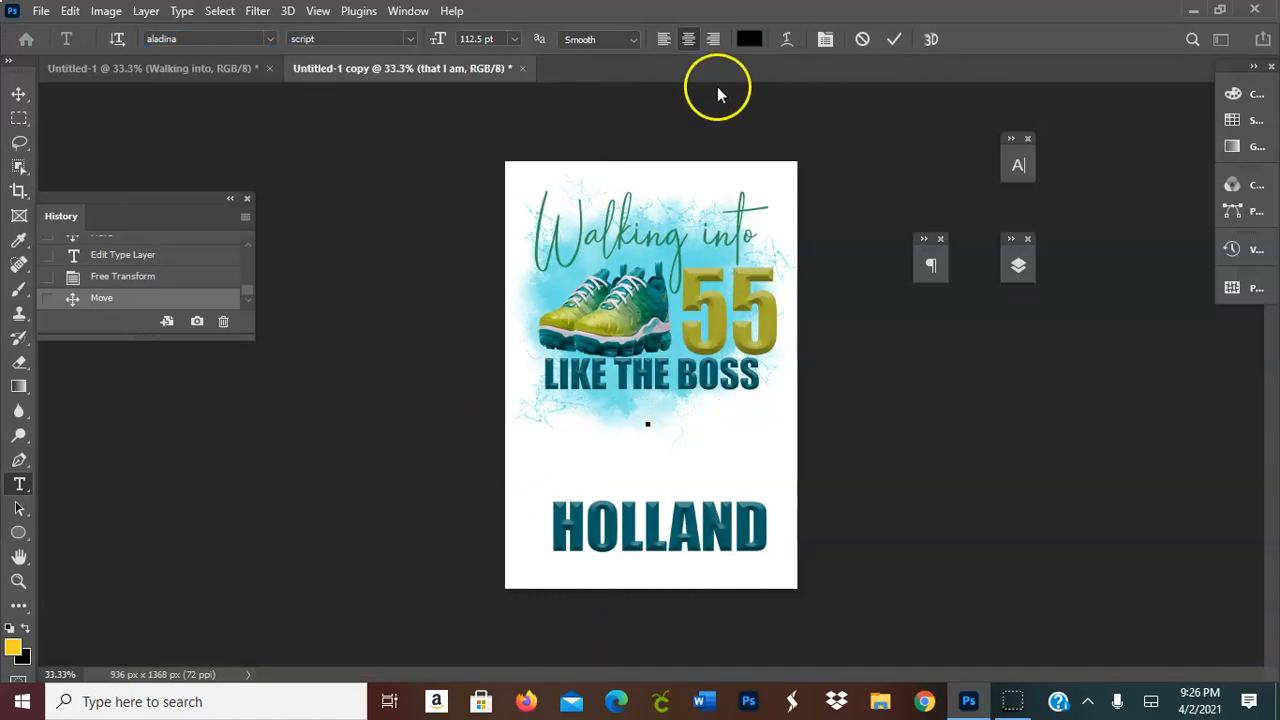
click(864, 39)
key(v)
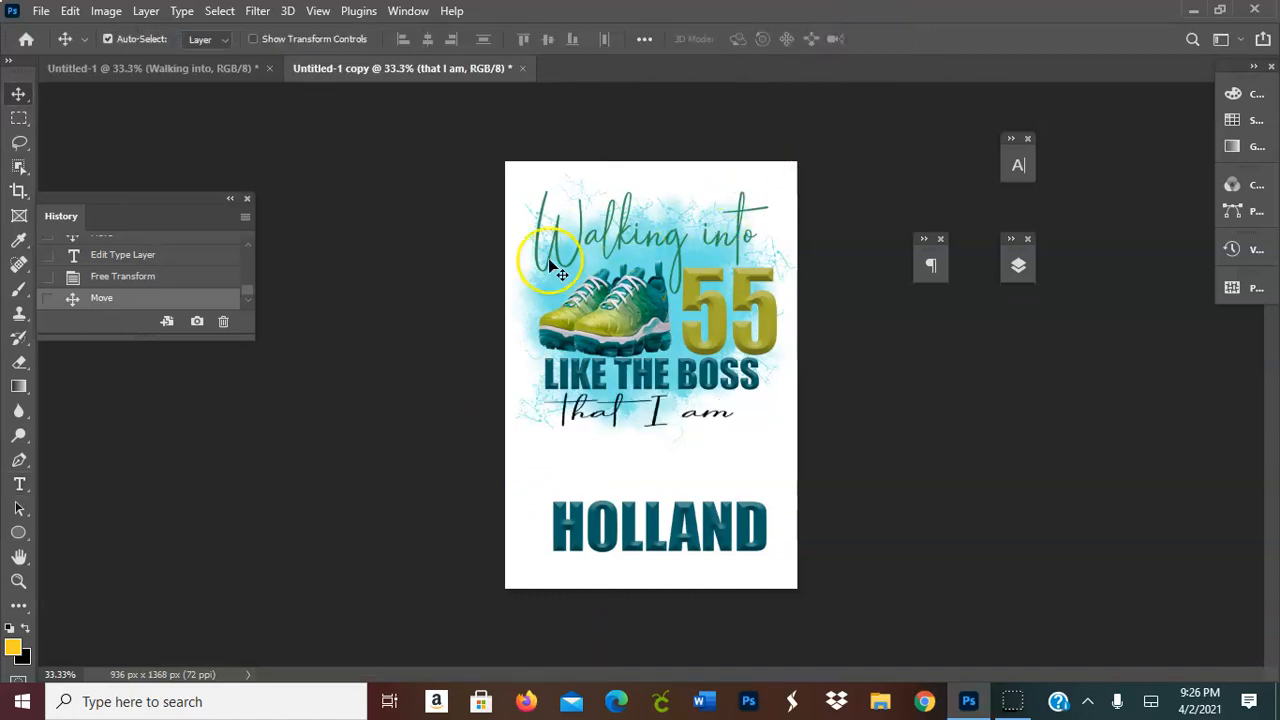
Revert to the state before the Free Transform and change the "that I am" text to the aladina font
click(134, 264)
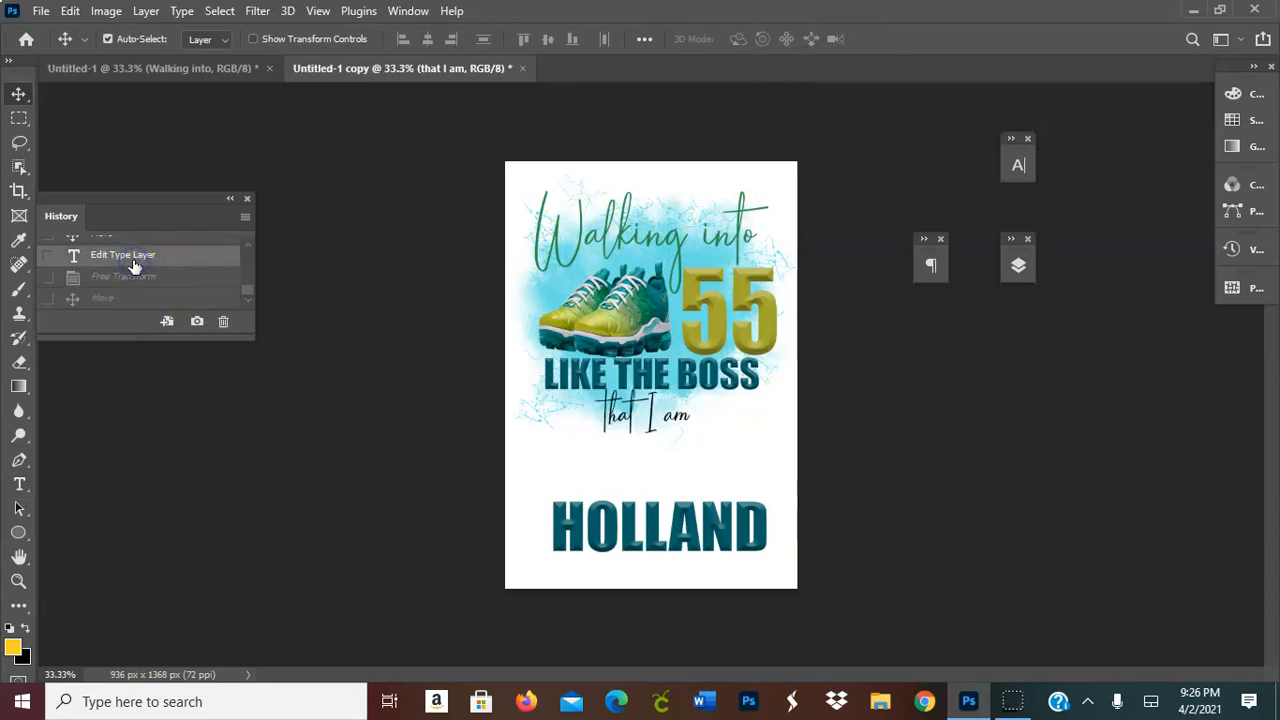
double_click(665, 420)
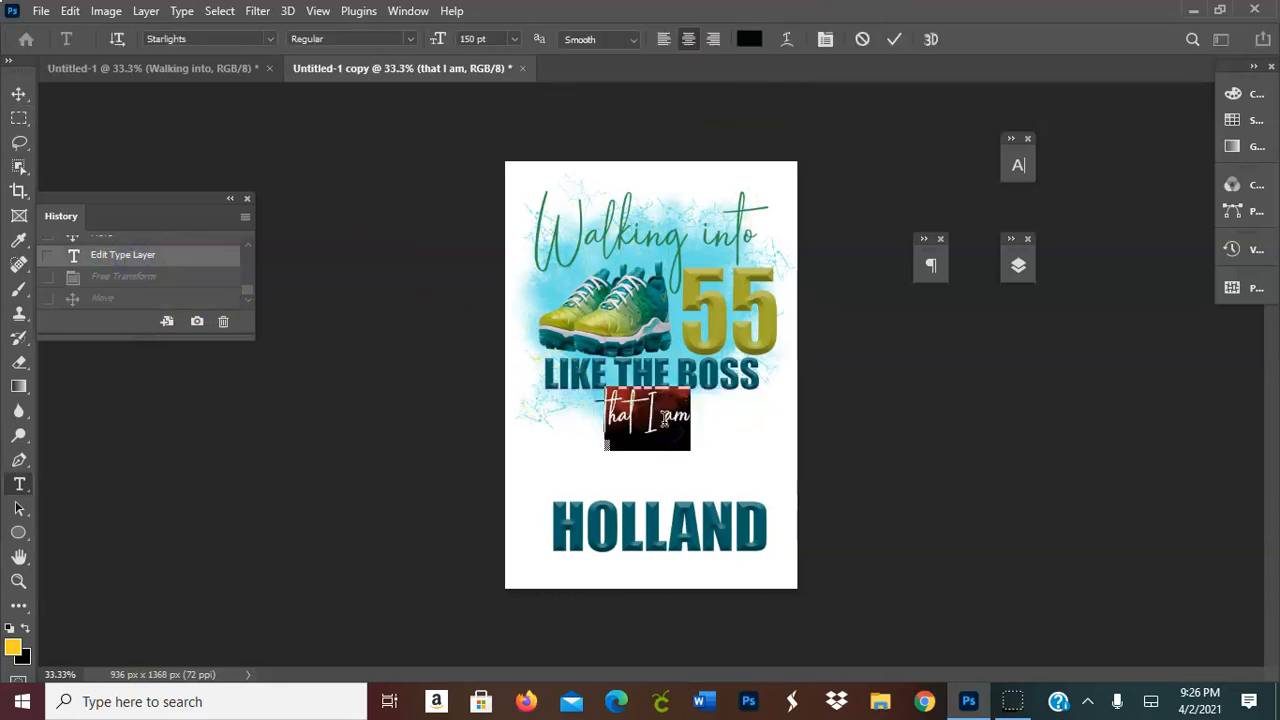
click(270, 39)
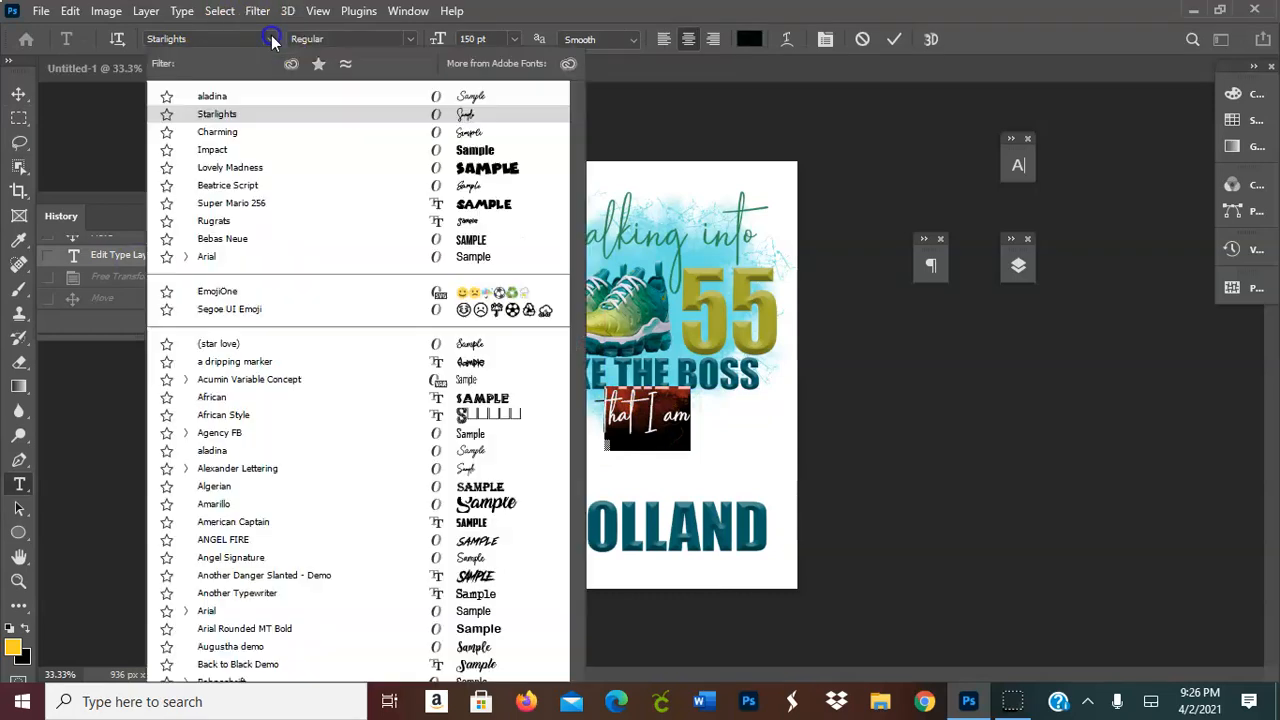
click(395, 98)
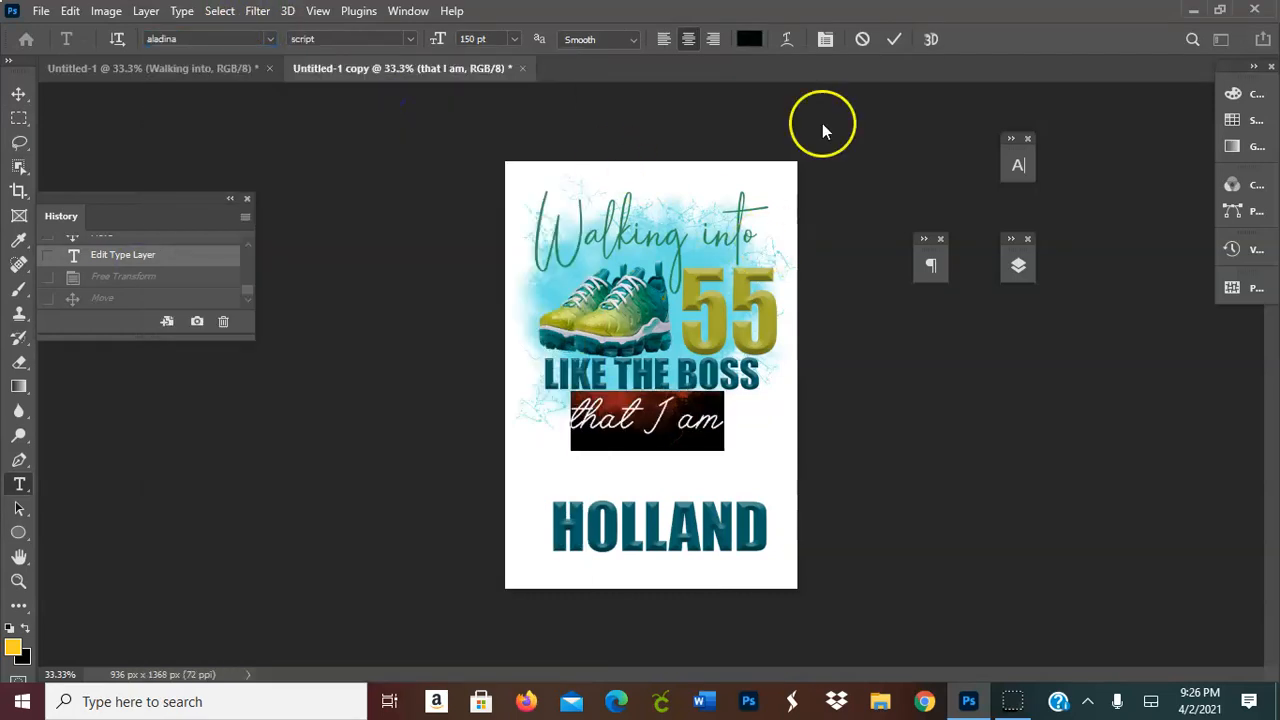
Commit the aladina "that I am" text and shift it slightly down below "LIKE THE BOSS"
click(893, 38)
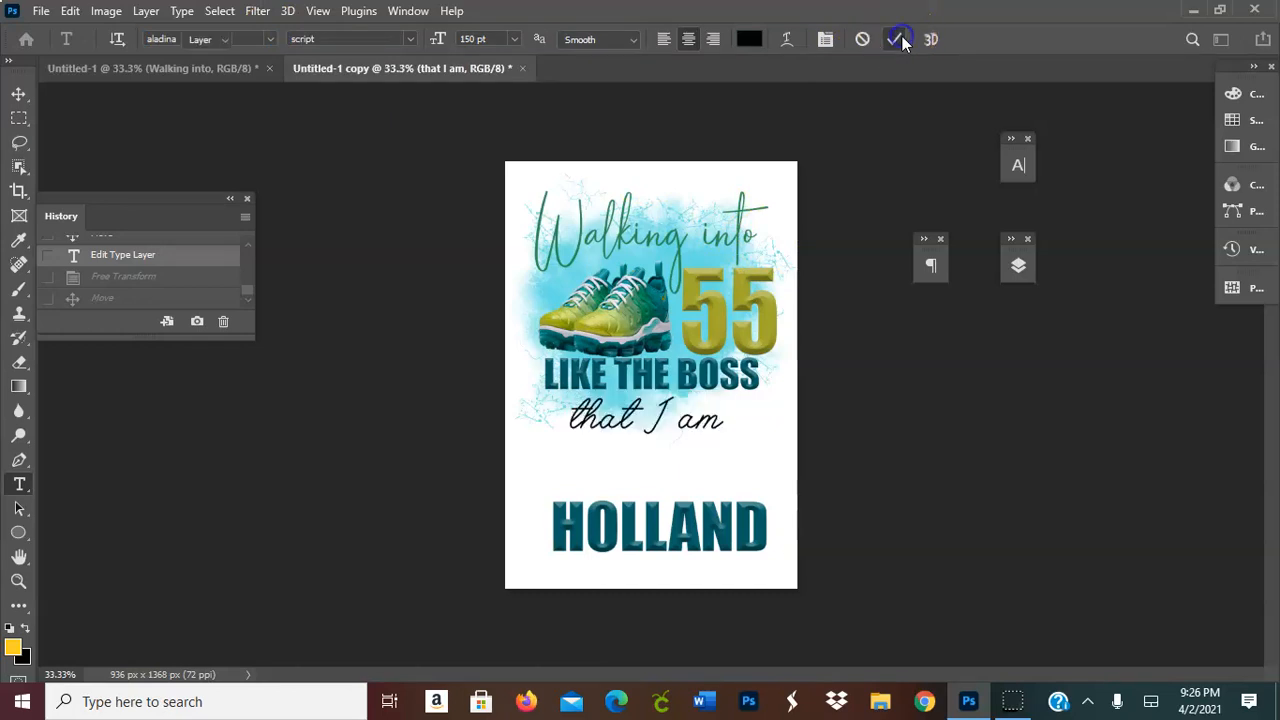
key(v)
drag(664, 419, 669, 423)
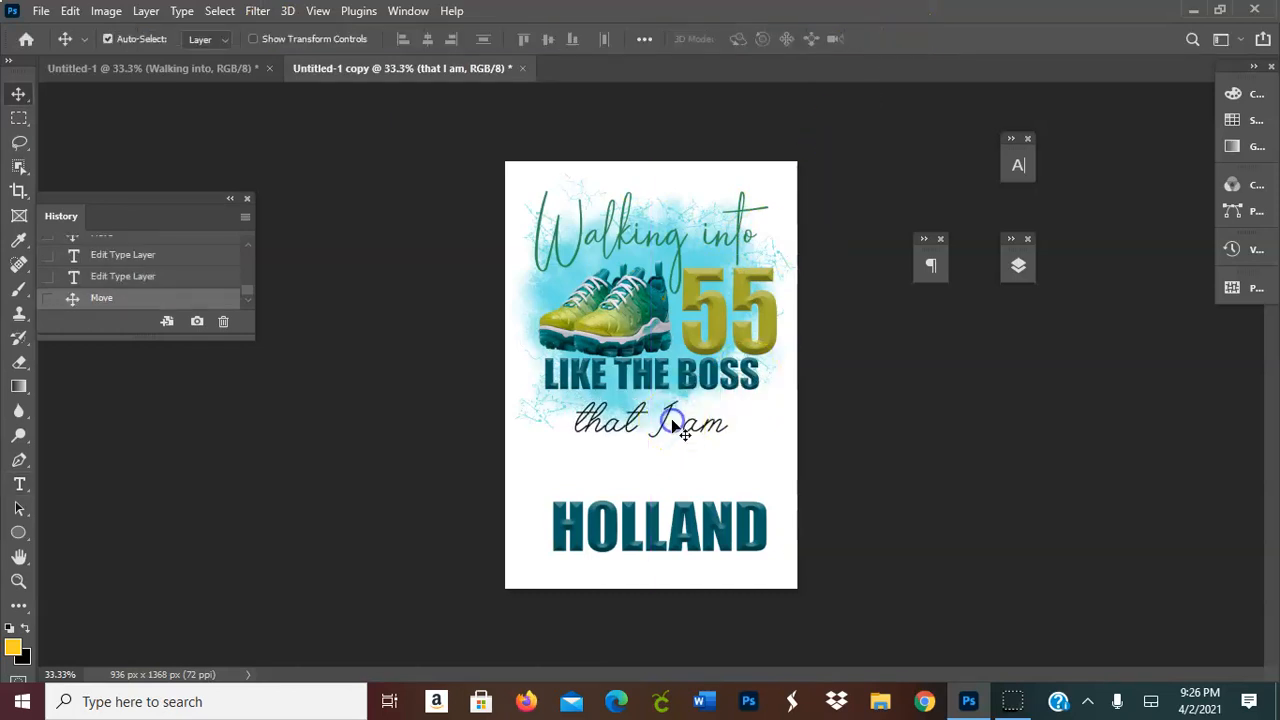
Change the font of the "that I am" line to Bedontes and commit the text edit
double_click(671, 418)
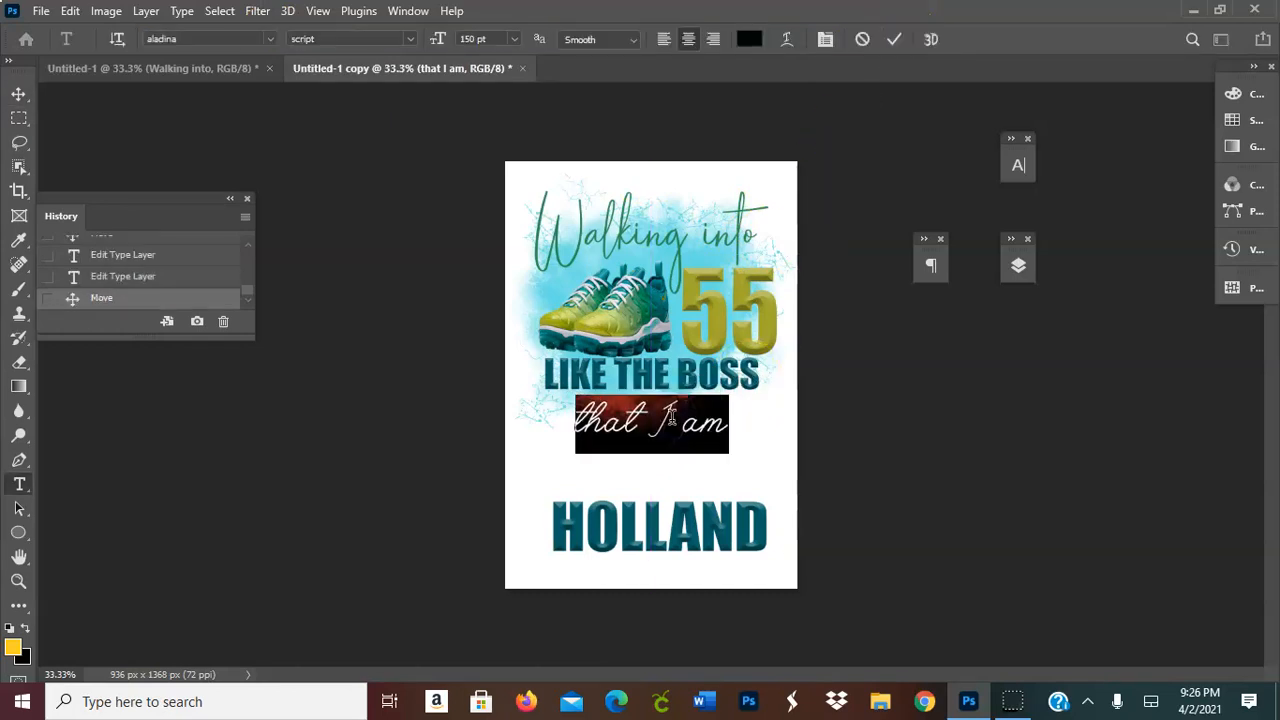
click(274, 41)
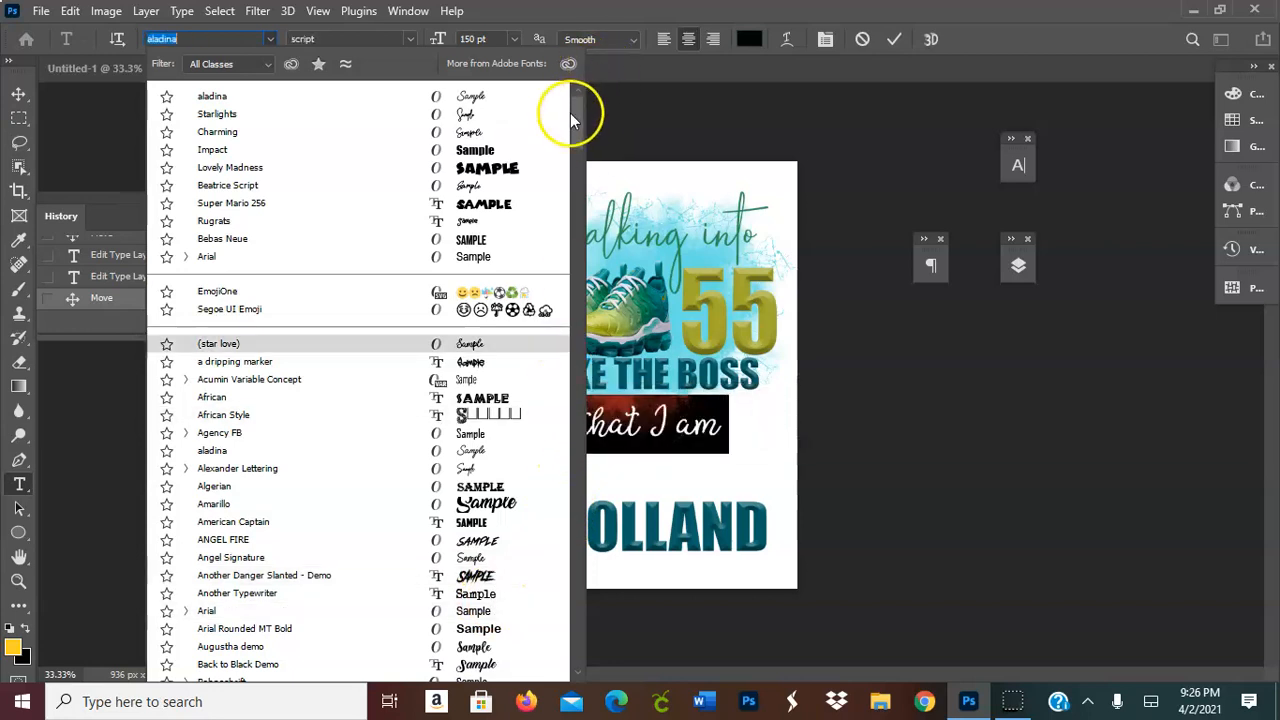
drag(578, 114, 579, 156)
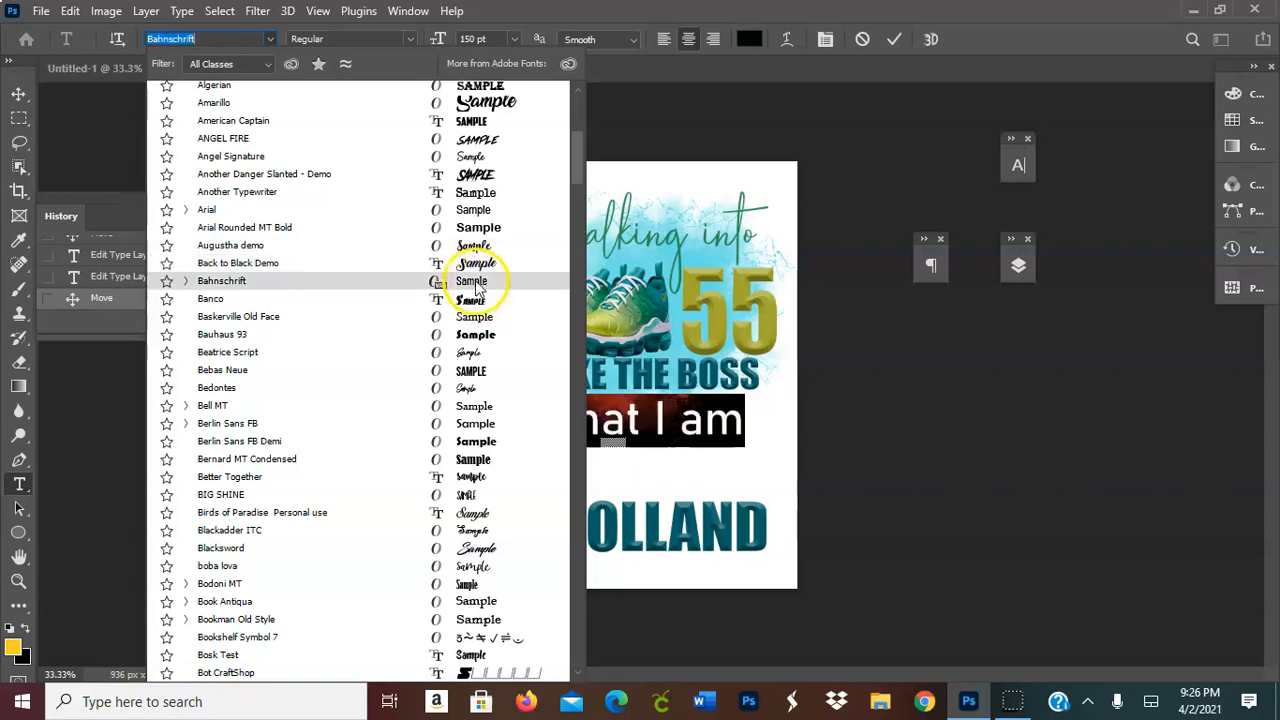
click(470, 397)
click(625, 432)
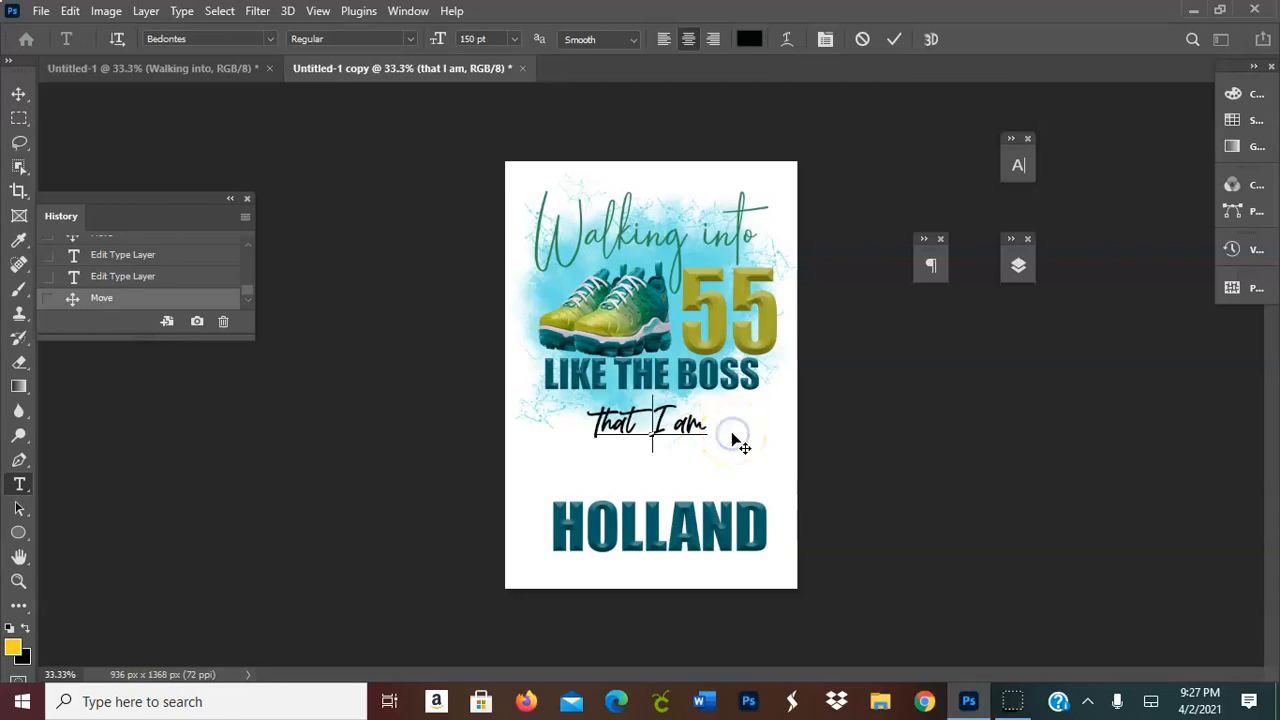
click(896, 40)
Nudge the "that I am" line up and slightly sideways so it sits centred close beneath "LIKE THE BOSS"
key(v)
drag(652, 427, 660, 427)
key(Up)
key(Up)
key(Up)
key(Up)
key(Up)
key(Up)
key(Up)
key(Up)
key(Up)
key(Up)
key(Up)
key(Up)
key(Up)
key(Up)
key(Up)
key(Up)
key(Up)
key(Up)
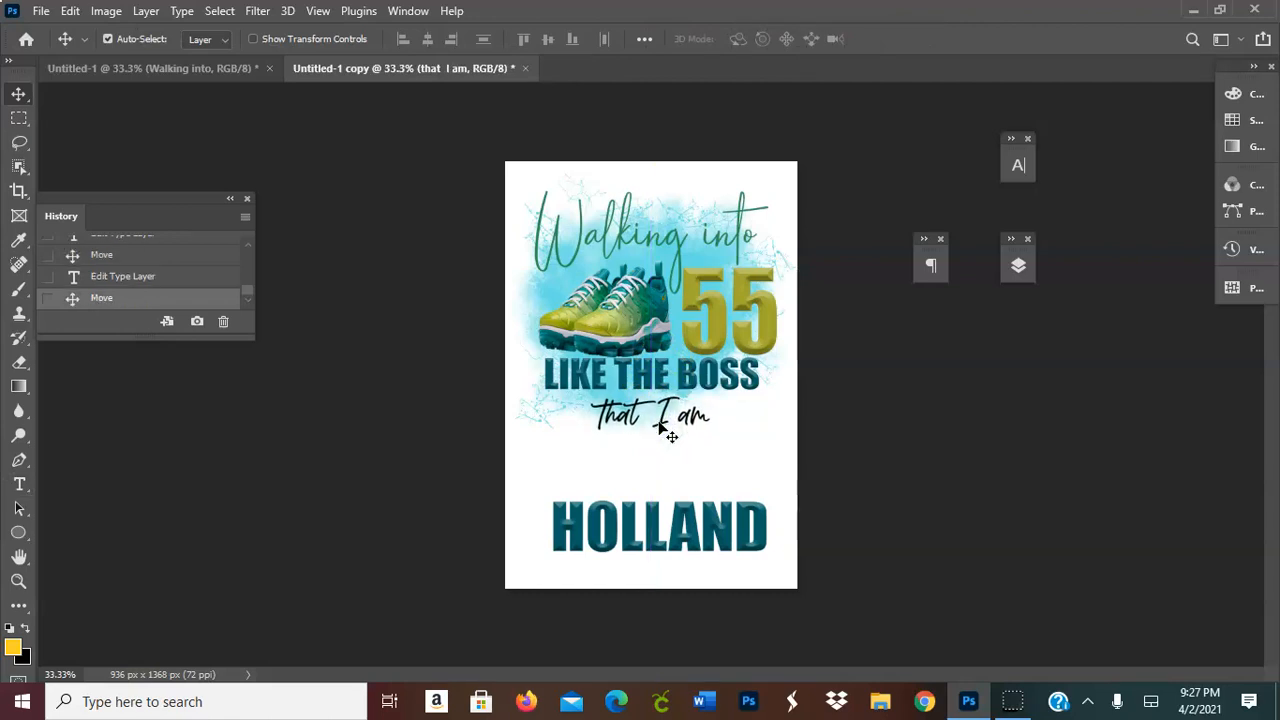
key(Left)
key(Left)
key(Left)
key(Left)
key(Left)
key(Left)
key(Left)
key(Left)
key(Left)
key(Left)
key(Left)
key(Left)
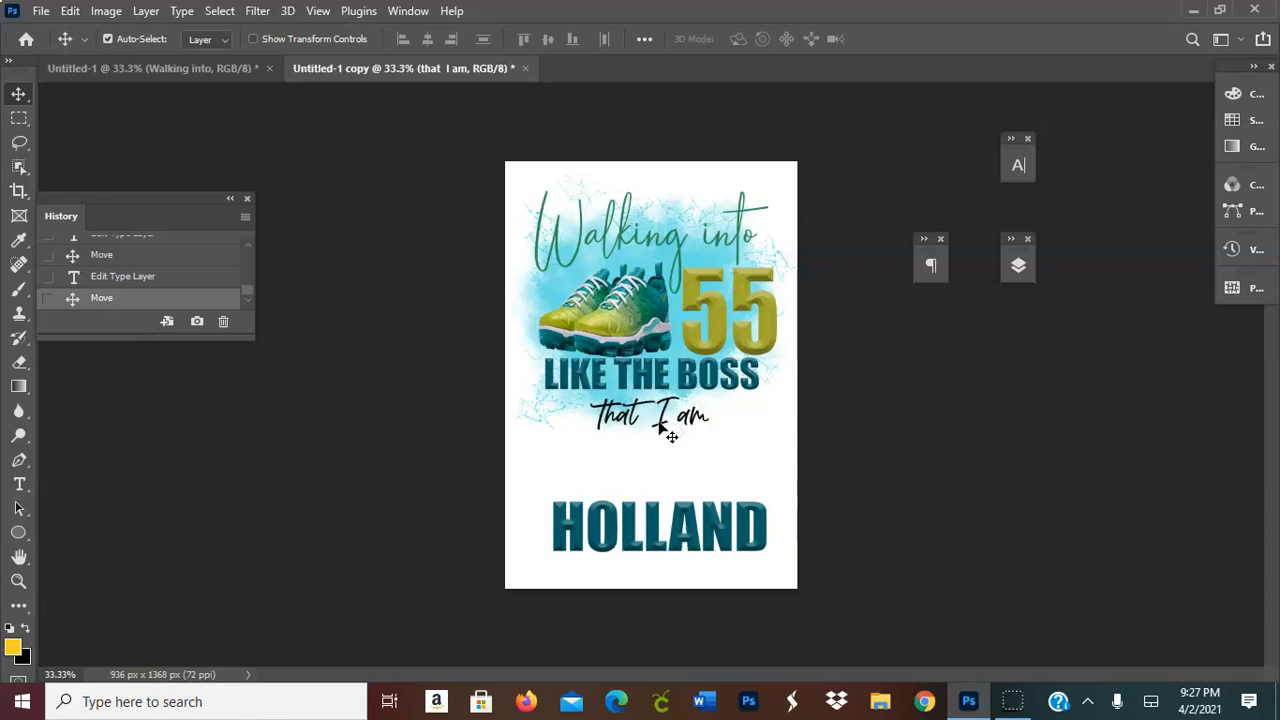
key(Up)
key(Up)
key(Up)
key(Up)
key(Up)
key(Up)
key(Up)
key(Up)
key(Up)
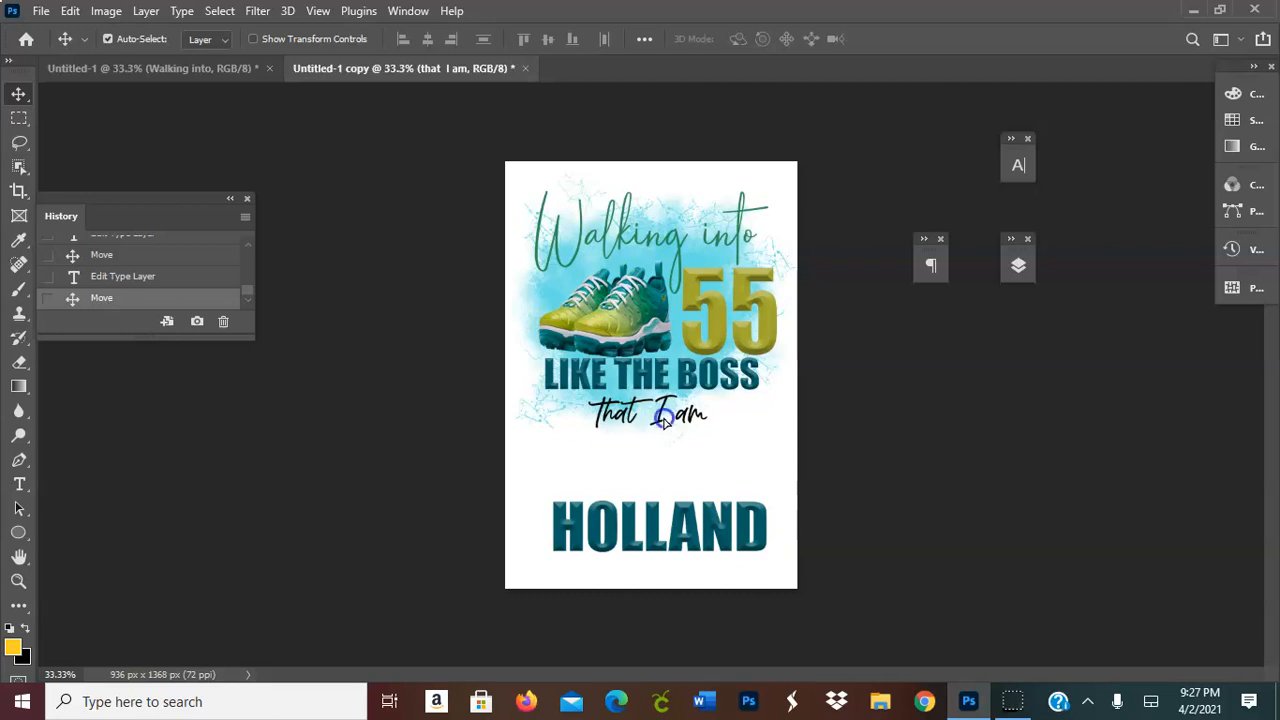
click(874, 420)
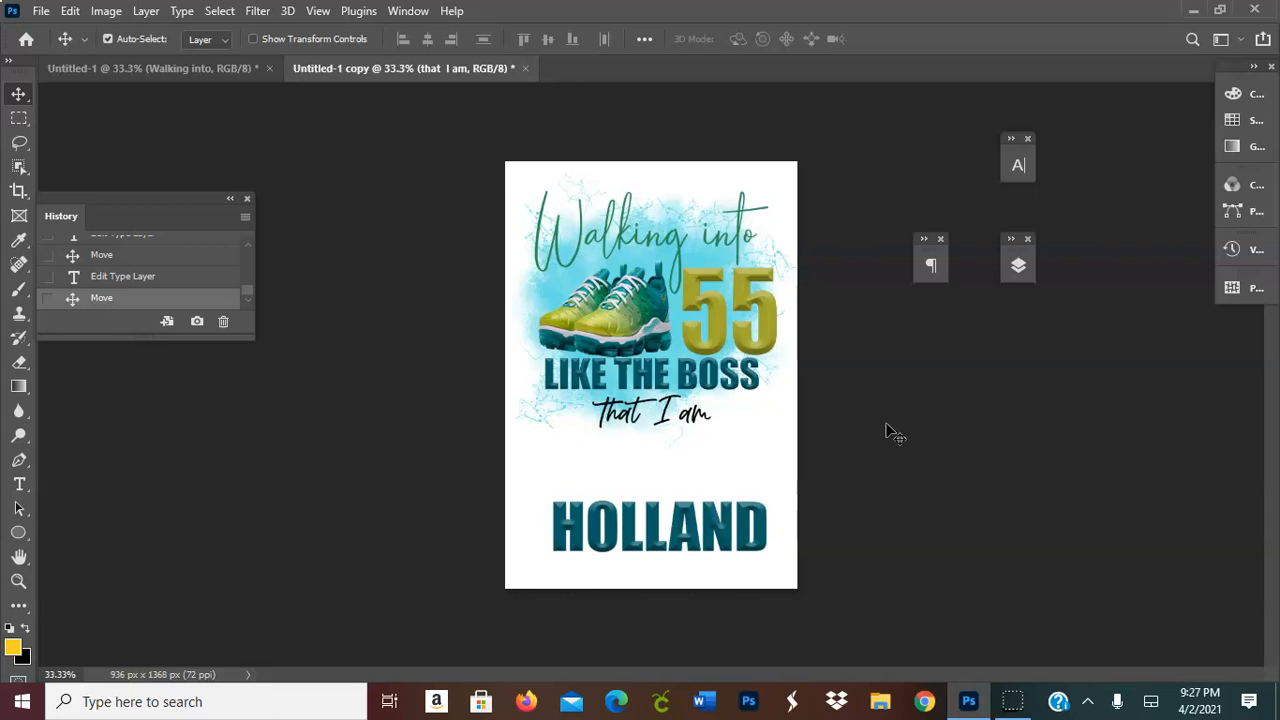
Move the line up against "LIKE THE BOSS" and delete the word "that" from it
mouse_move(660, 398)
mouse_down()
mouse_move(662, 412)
mouse_move(674, 366)
mouse_move(672, 393)
mouse_up()
double_click(672, 393)
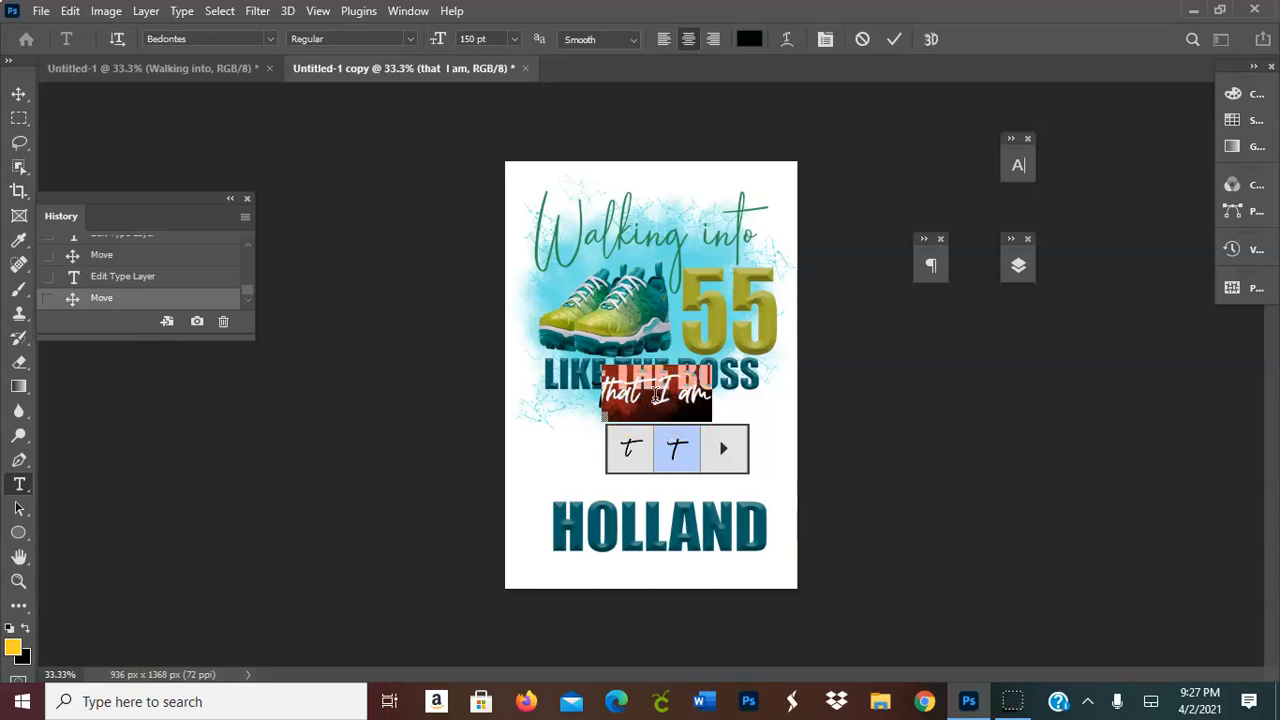
click(656, 395)
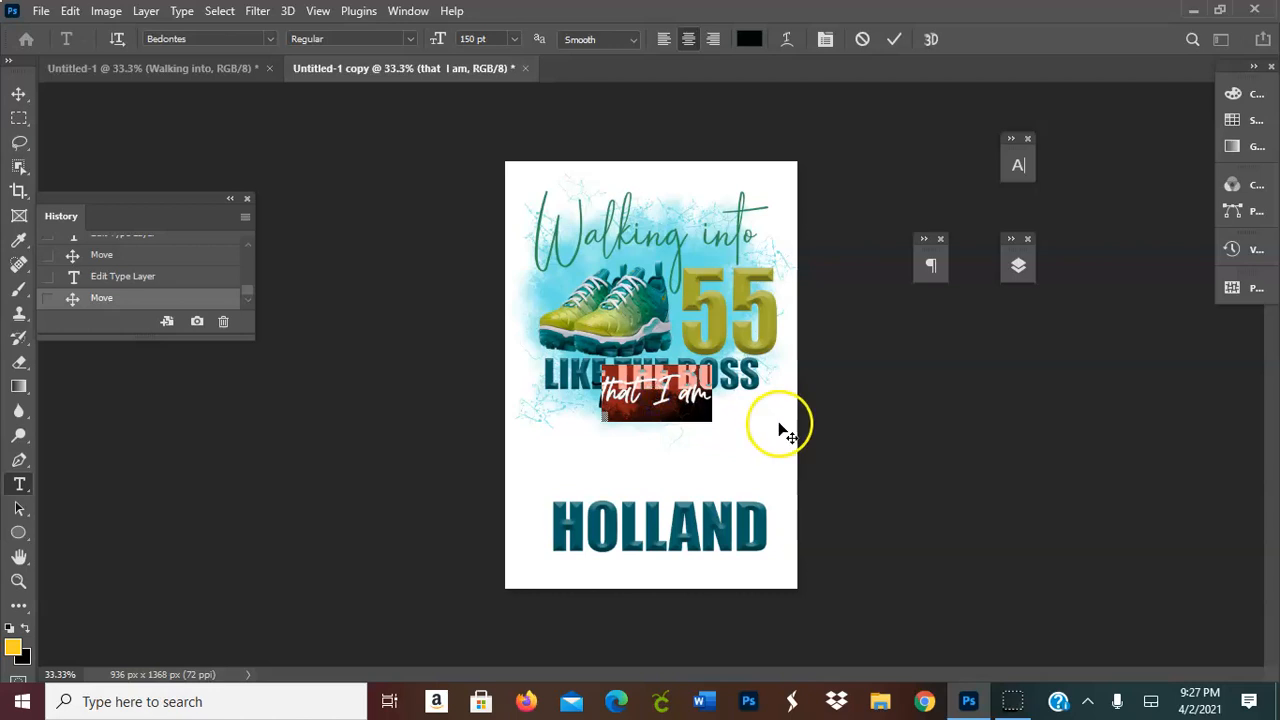
click(656, 395)
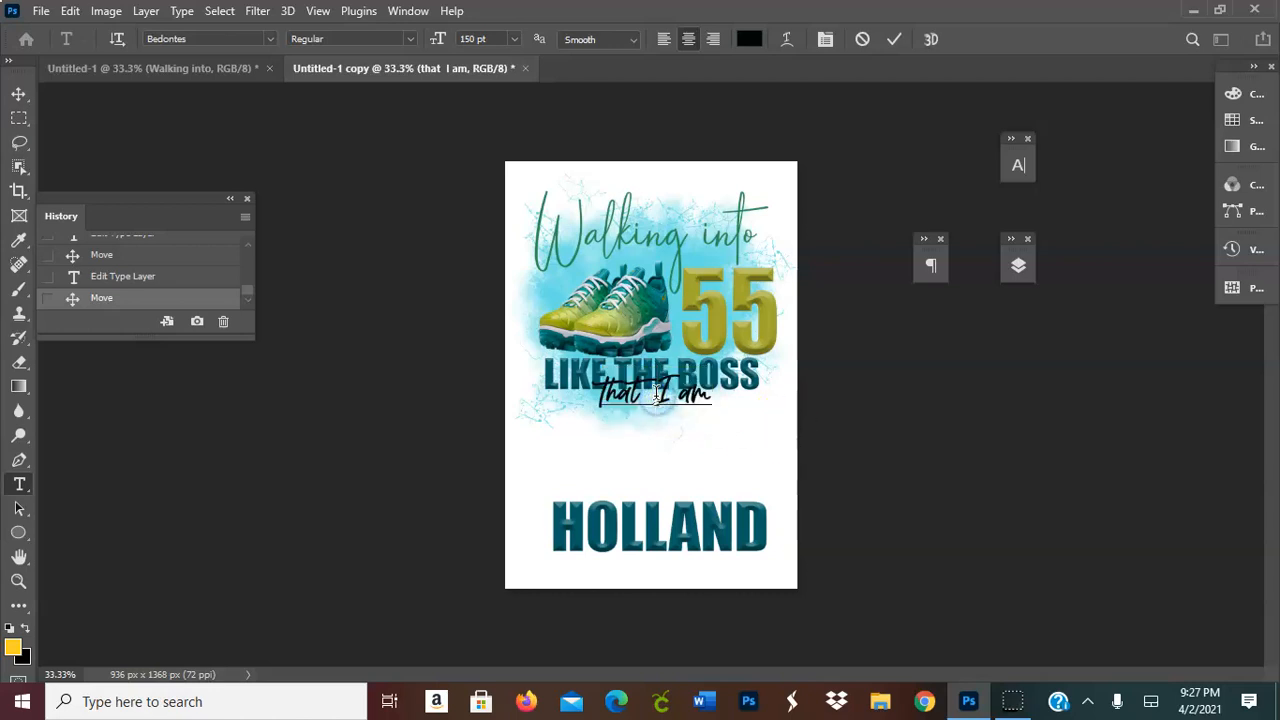
key(BackSpace)
key(BackSpace)
key(BackSpace)
key(BackSpace)
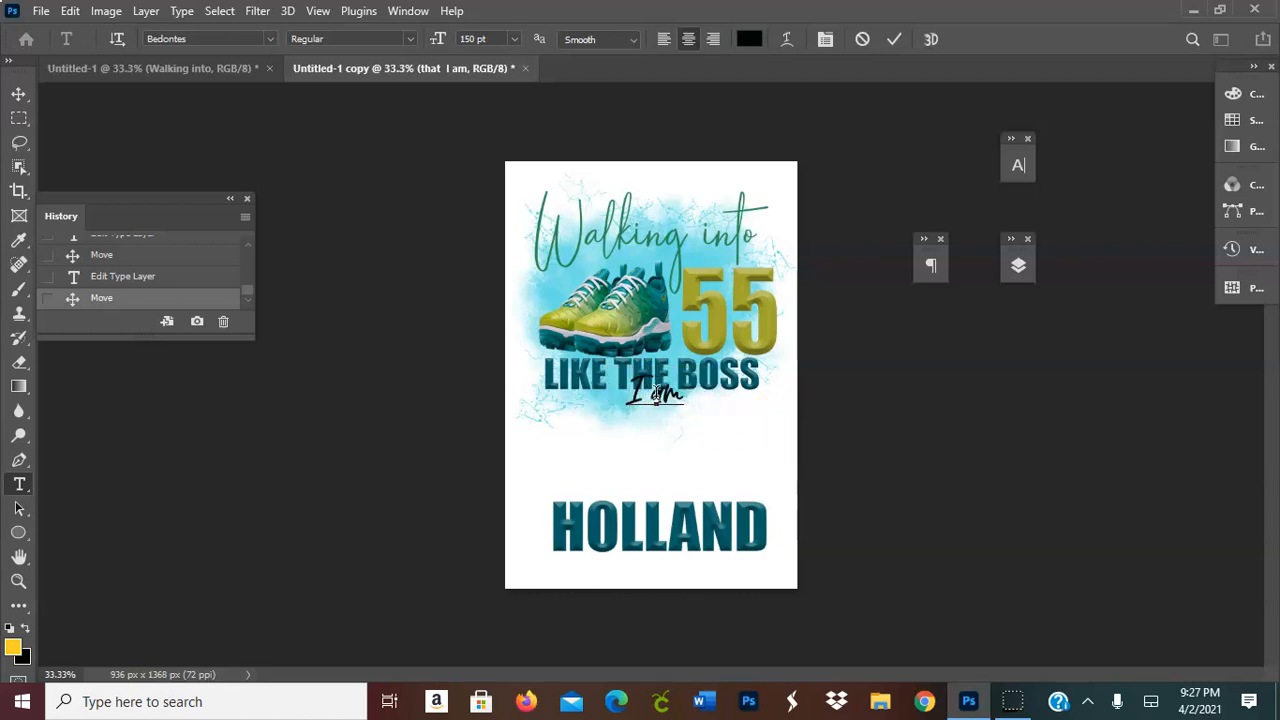
click(896, 39)
Replace the "I am" text with "that I am!" and position it just beneath "LIKE THE BOSS"
key(v)
drag(656, 396, 657, 417)
double_click(641, 416)
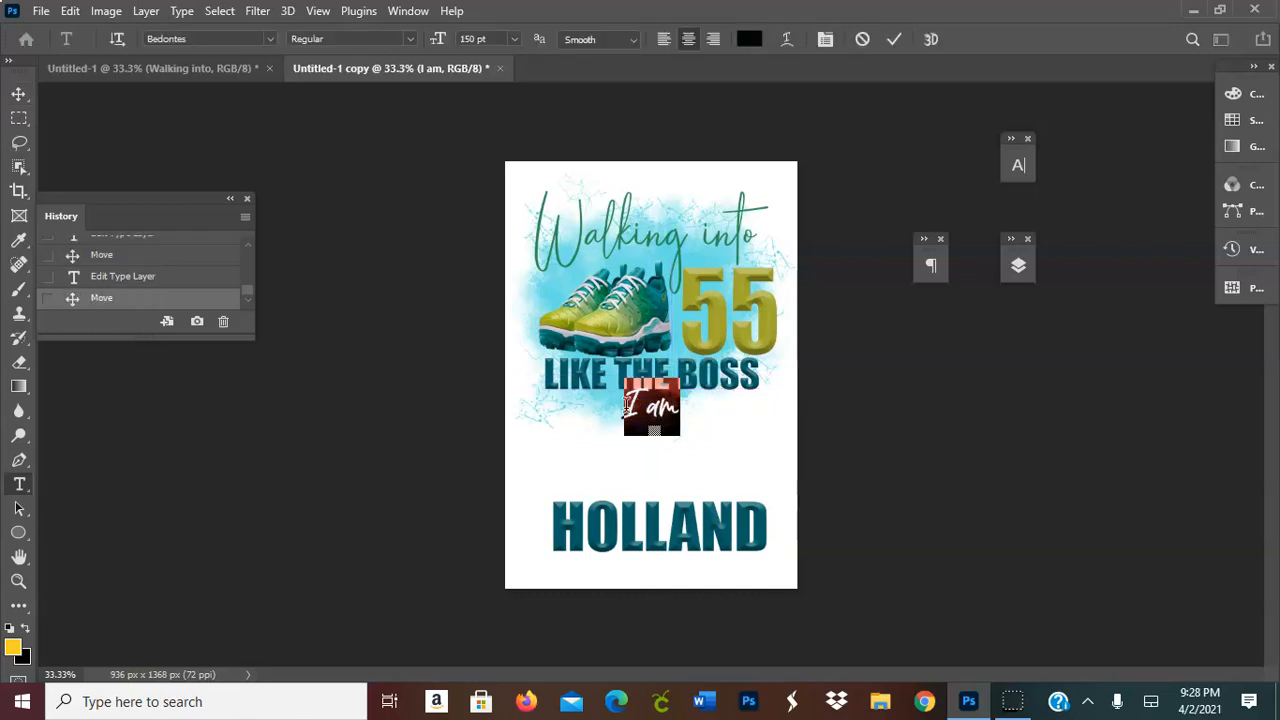
text(That)
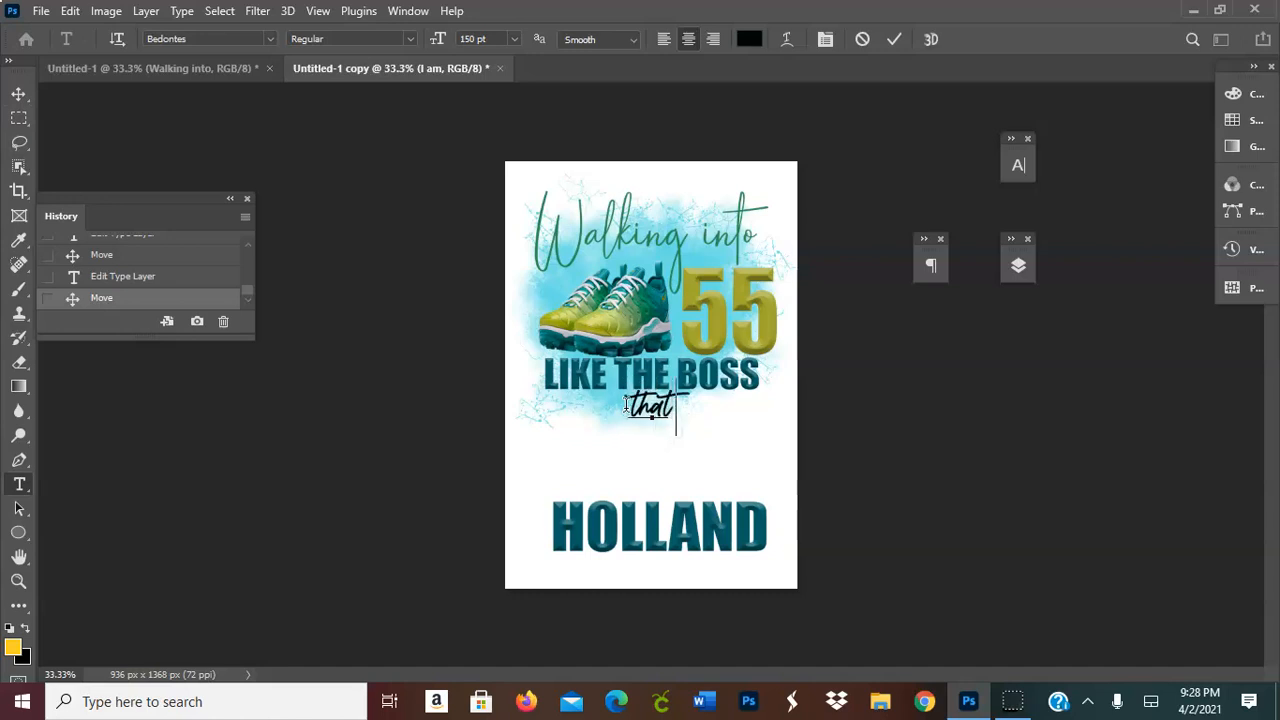
text( I)
key(BackSpace)
key(BackSpace)
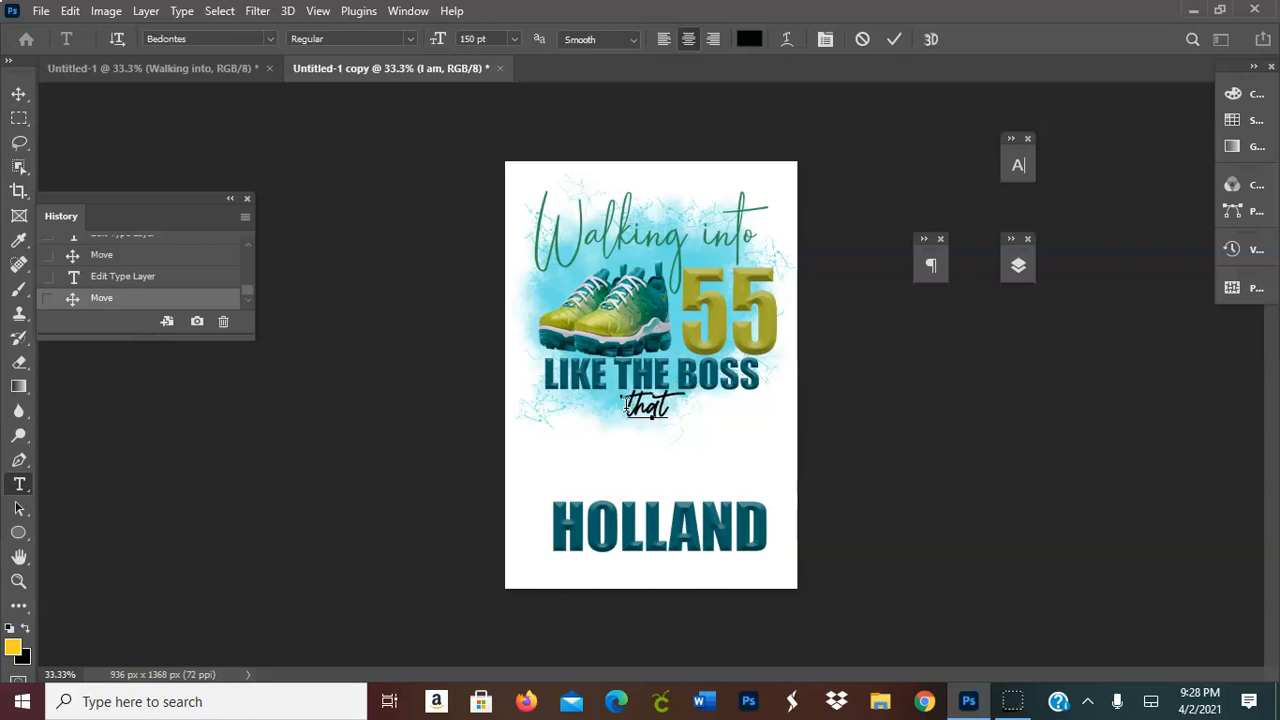
text(I am)
click(701, 411)
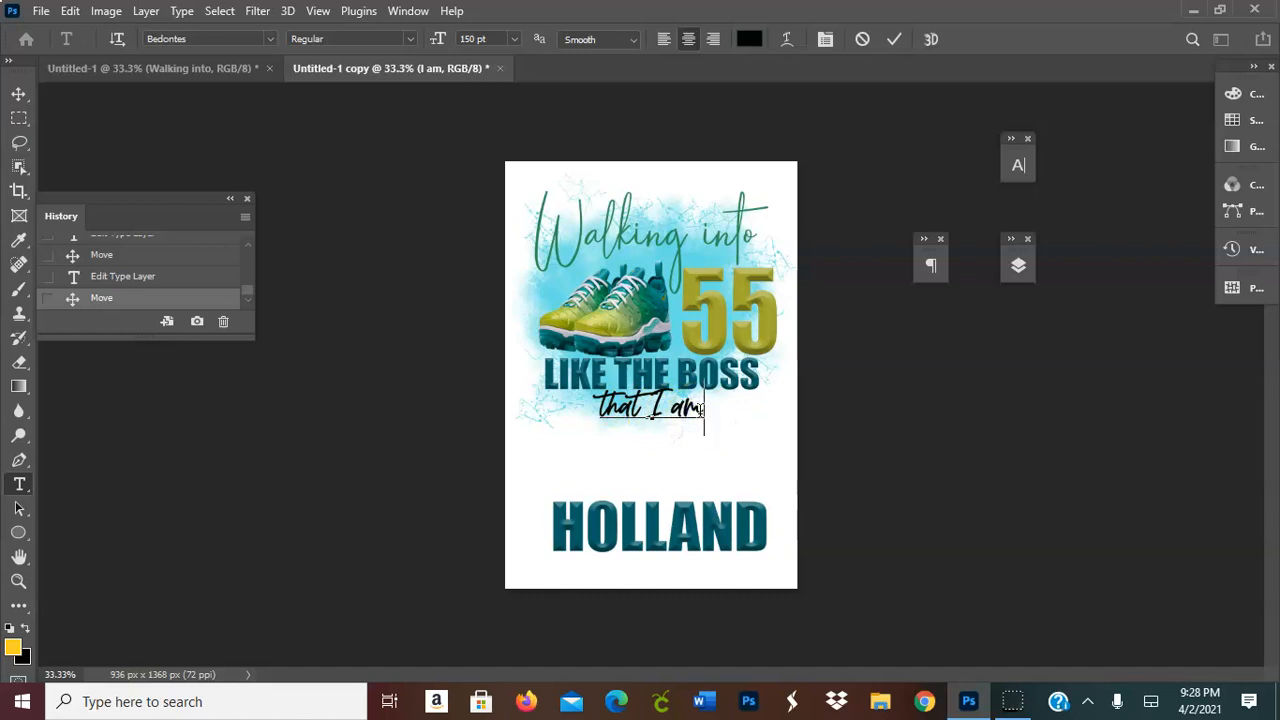
text(!)
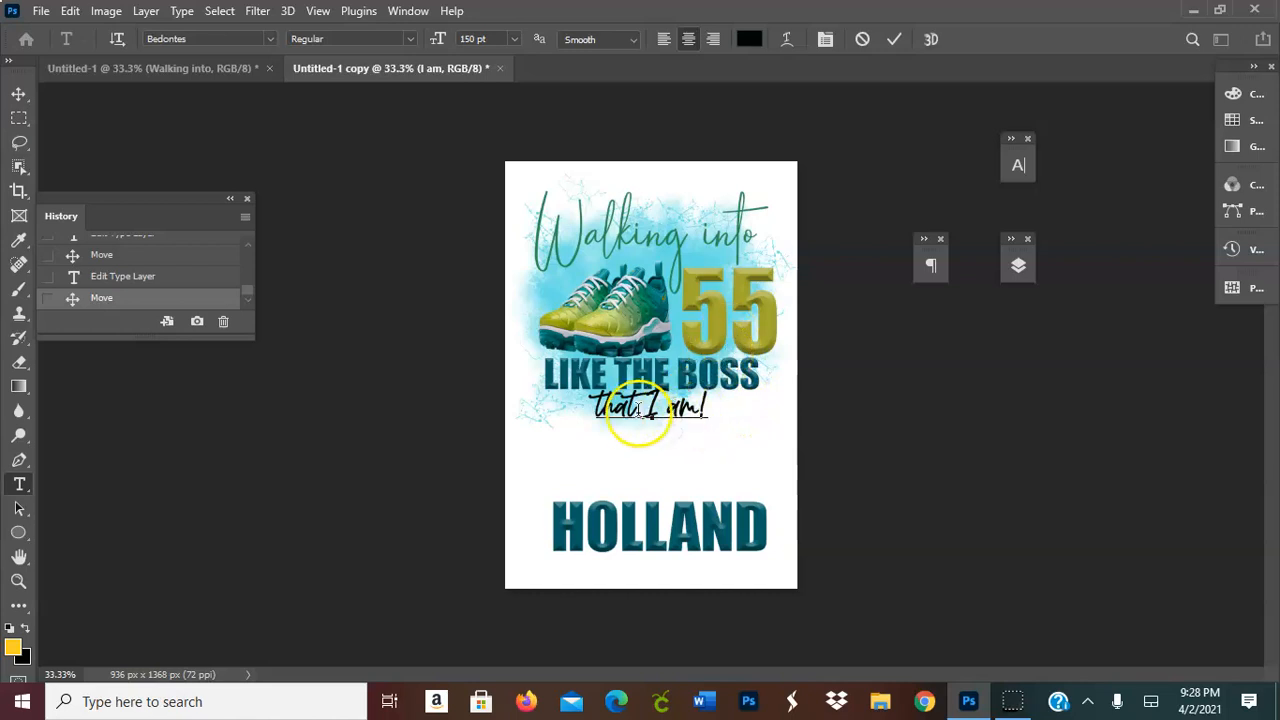
click(894, 39)
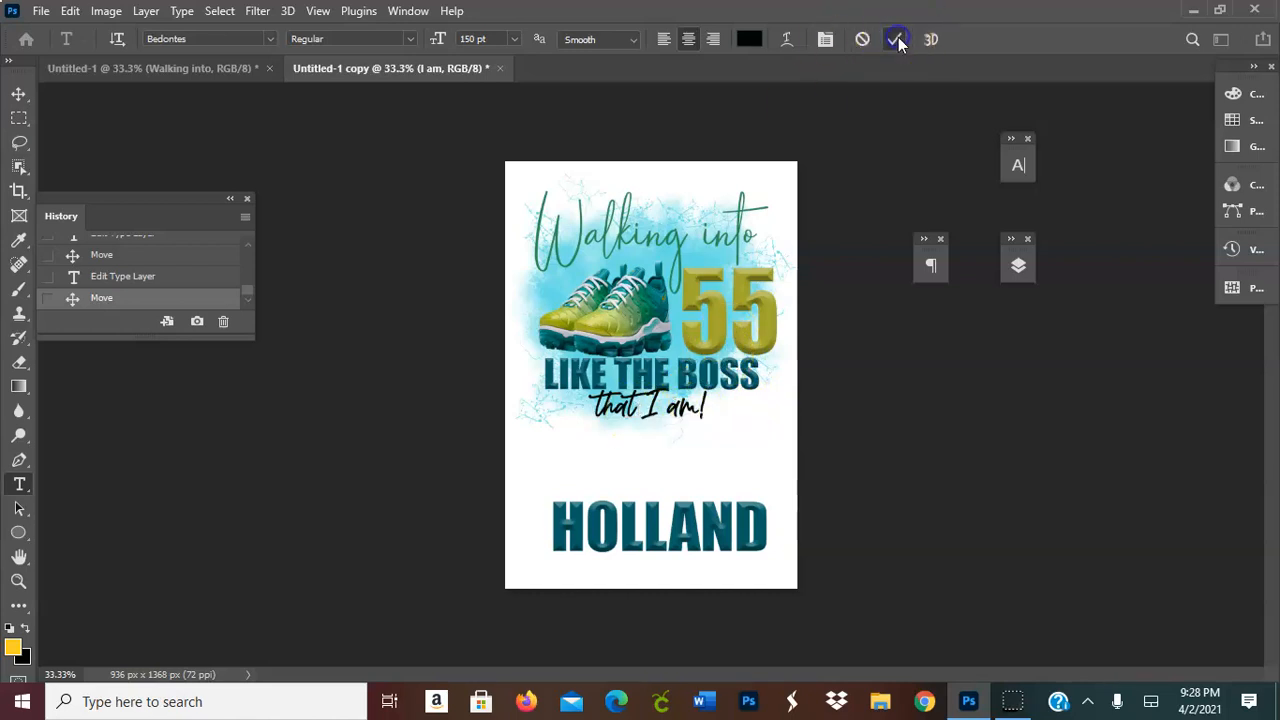
key(v)
drag(651, 418, 661, 418)
Try an alternate glyph for the first "t" in "that I am!", and close the text edit
double_click(641, 408)
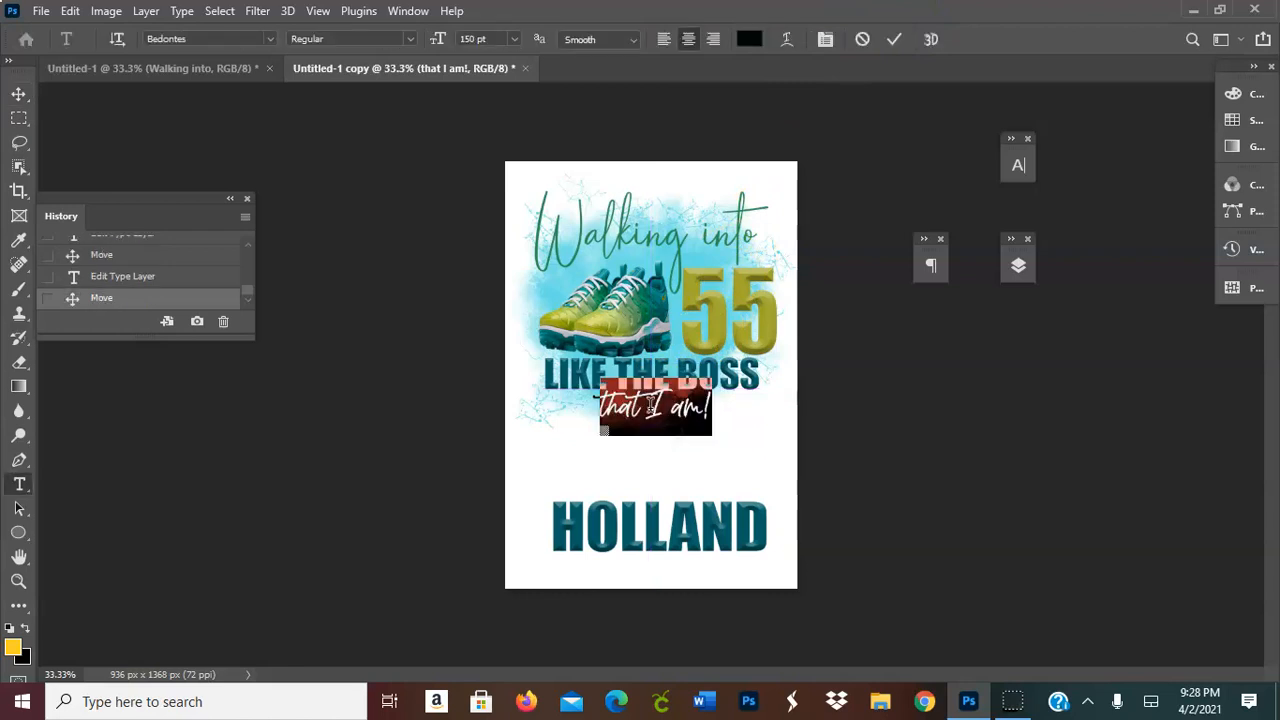
click(607, 434)
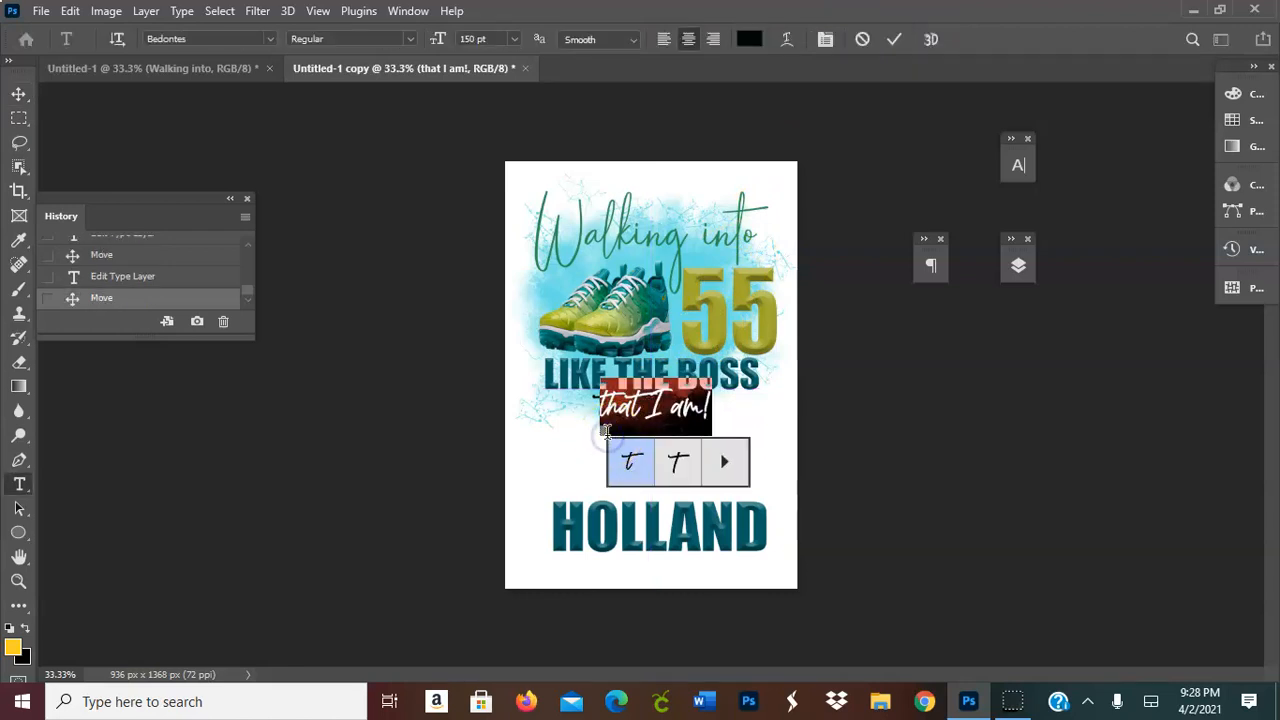
click(670, 461)
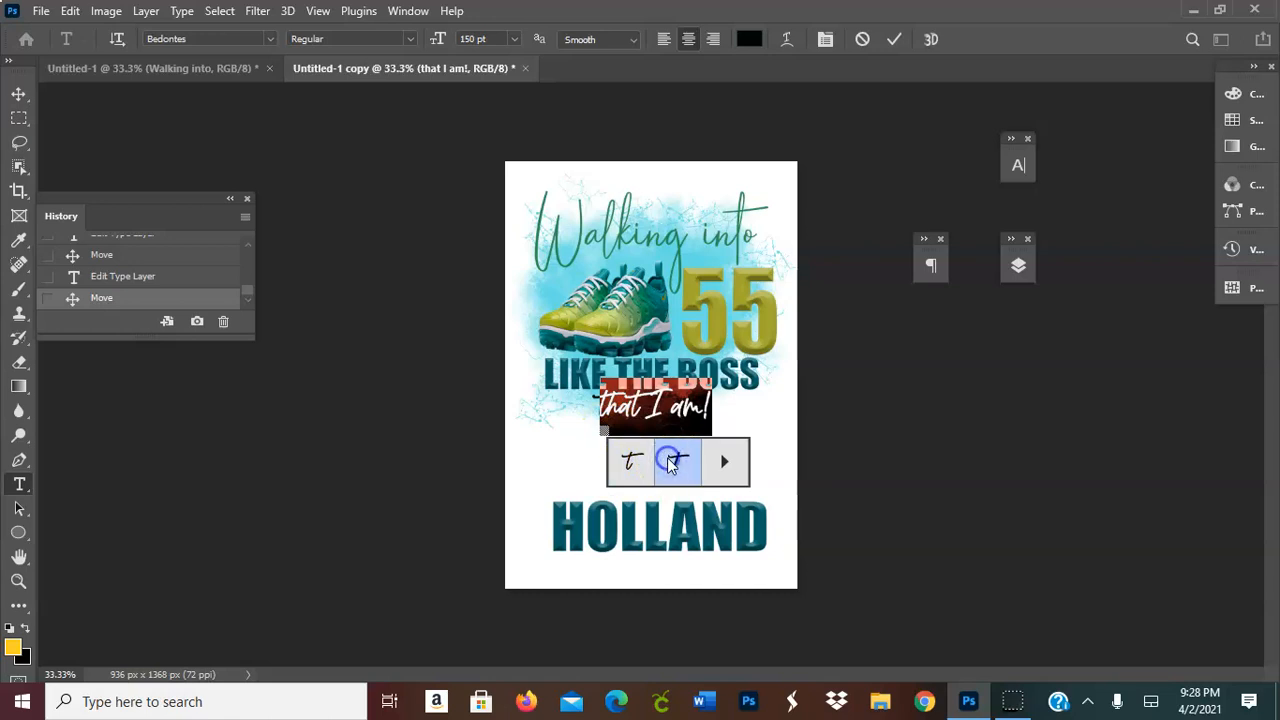
click(713, 472)
click(724, 463)
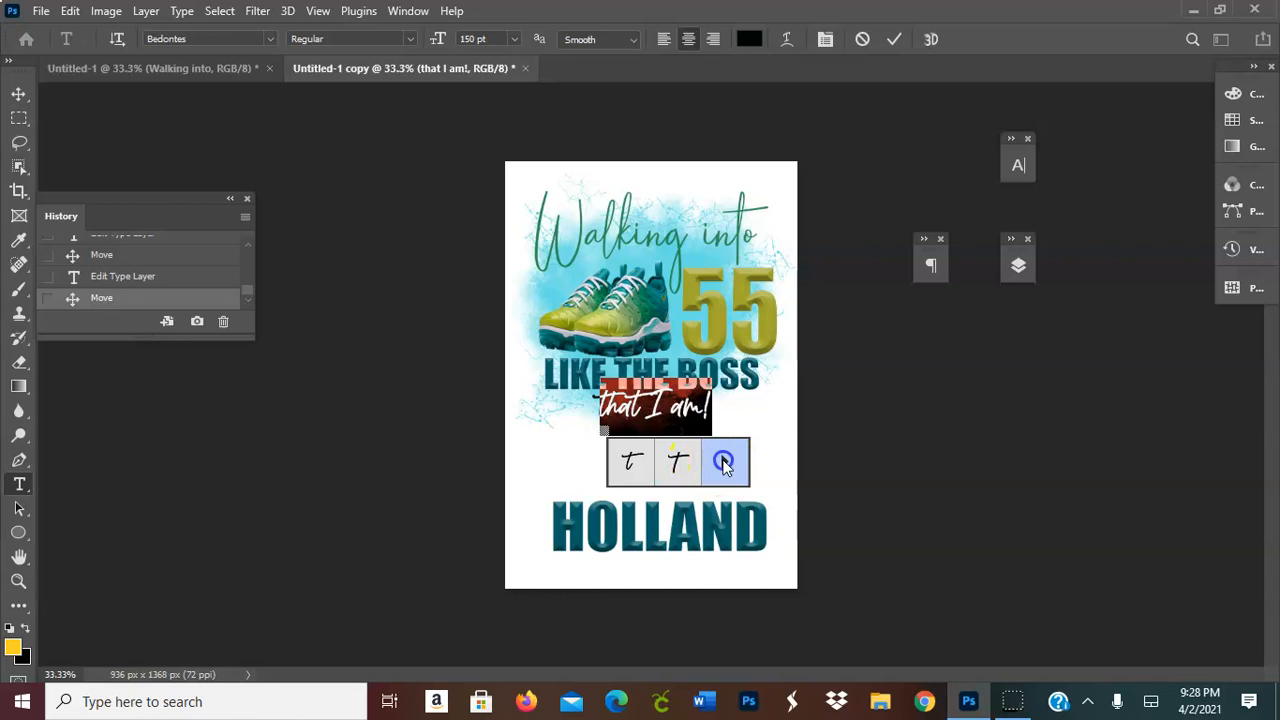
click(648, 460)
click(679, 459)
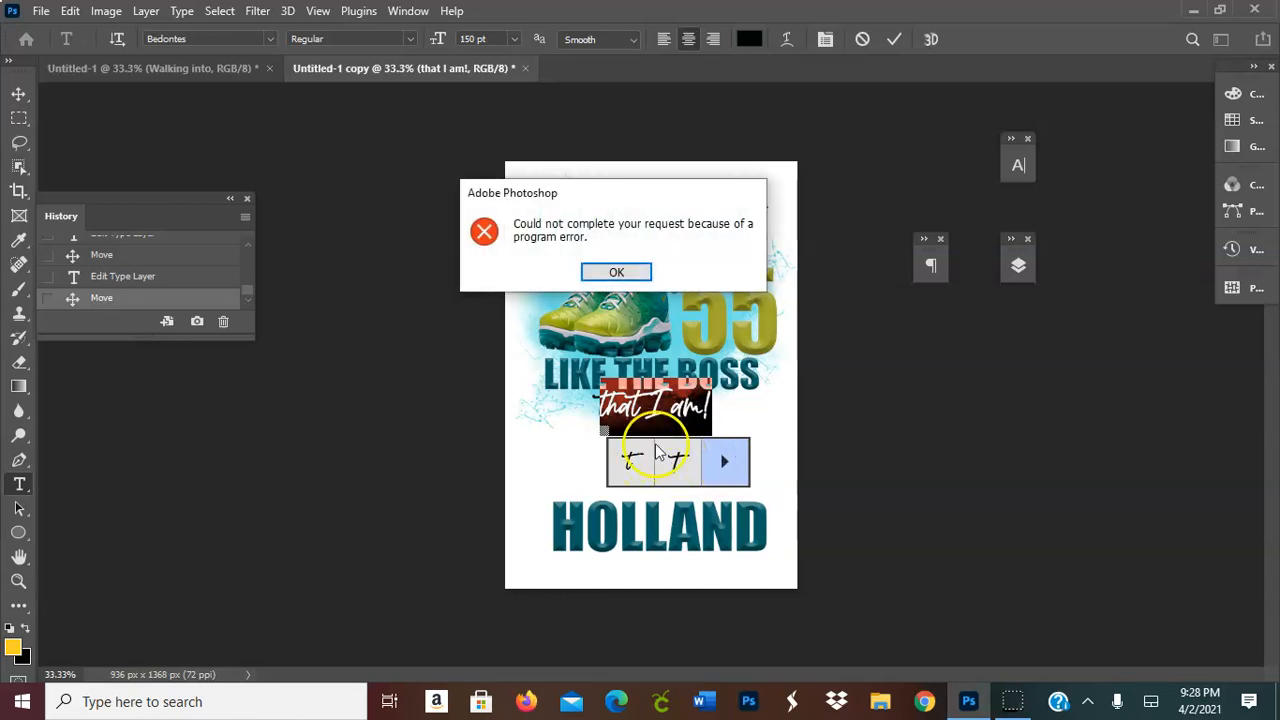
click(634, 276)
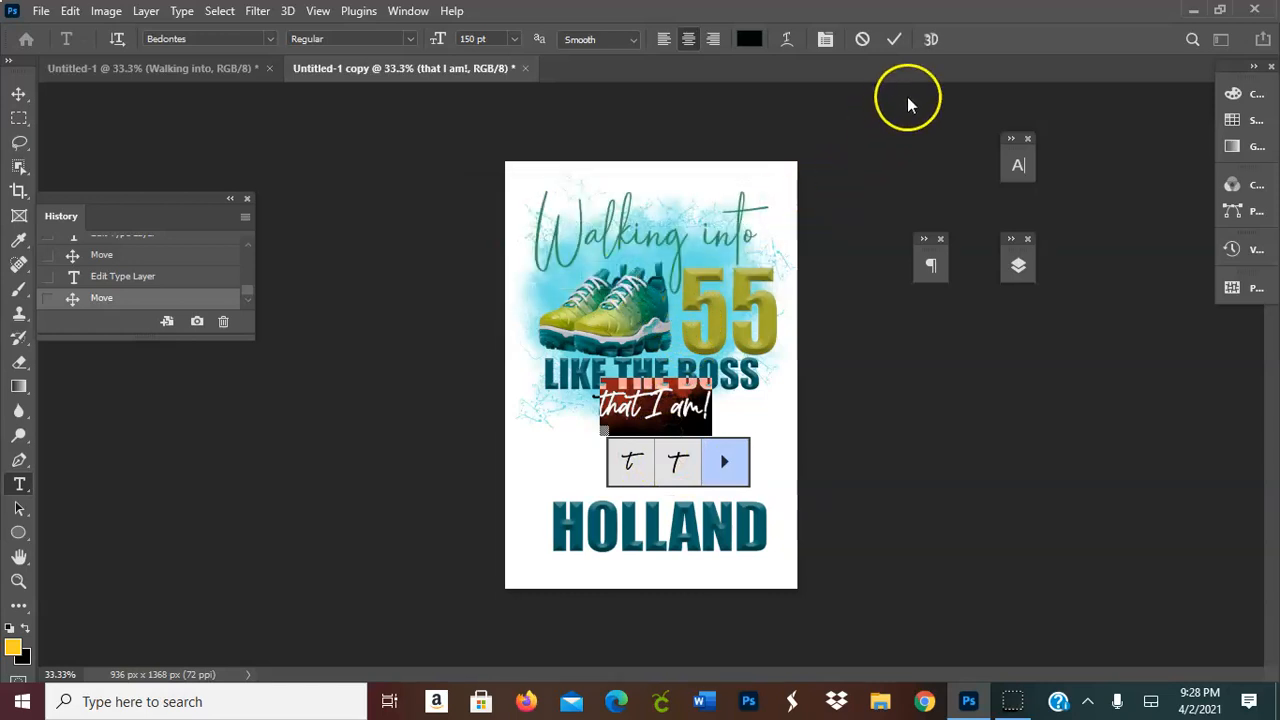
click(893, 39)
Clear the line and retype it as "that I am!" with a wider gap before the "I"
key(v)
click(652, 415)
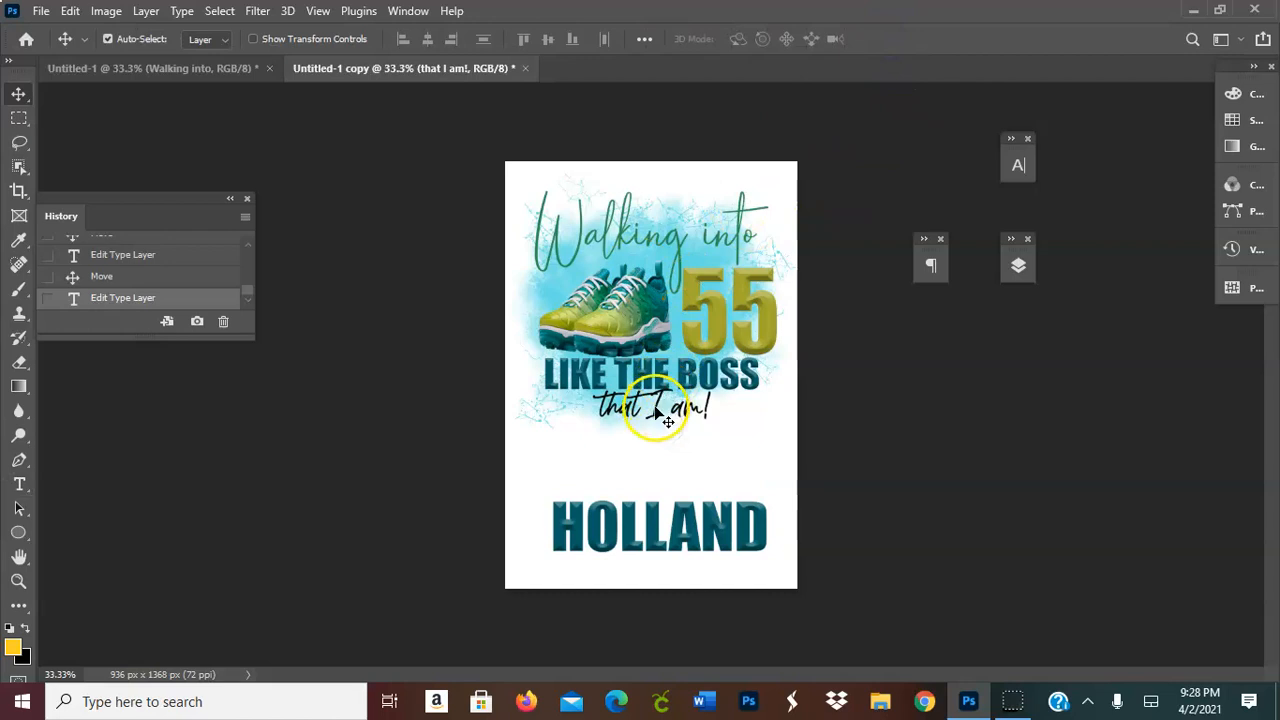
double_click(652, 408)
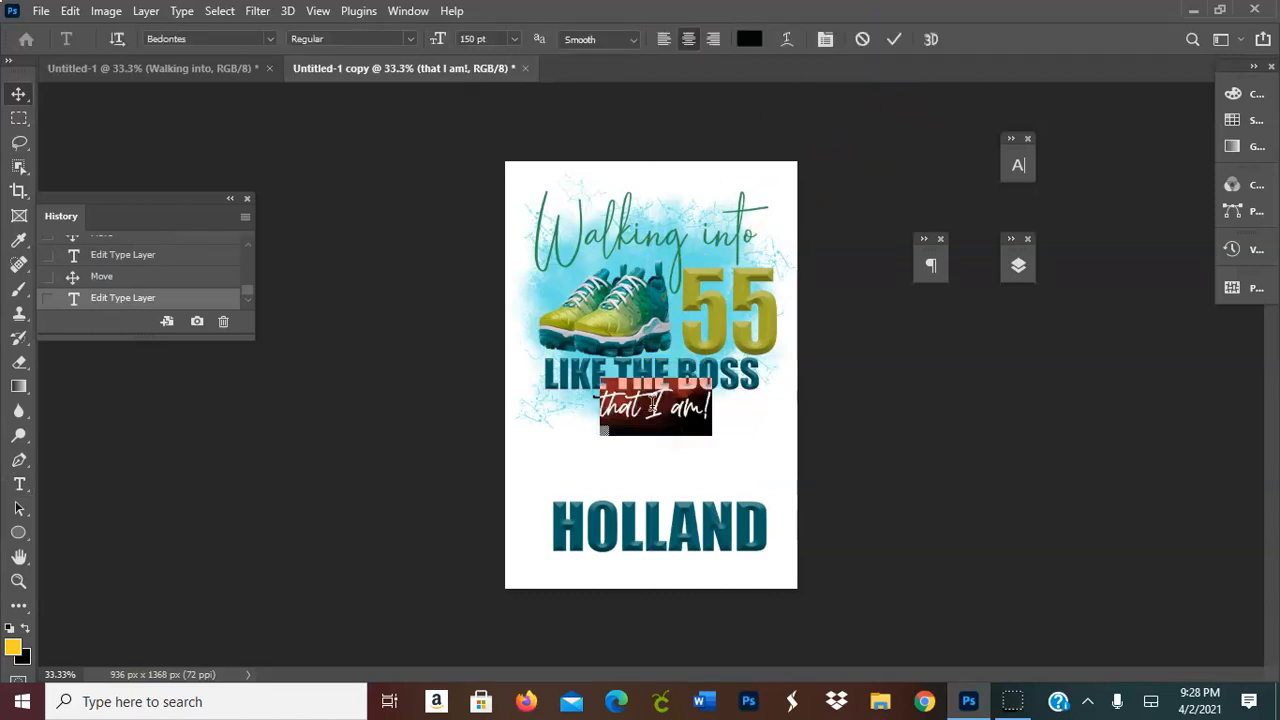
key(BackSpace)
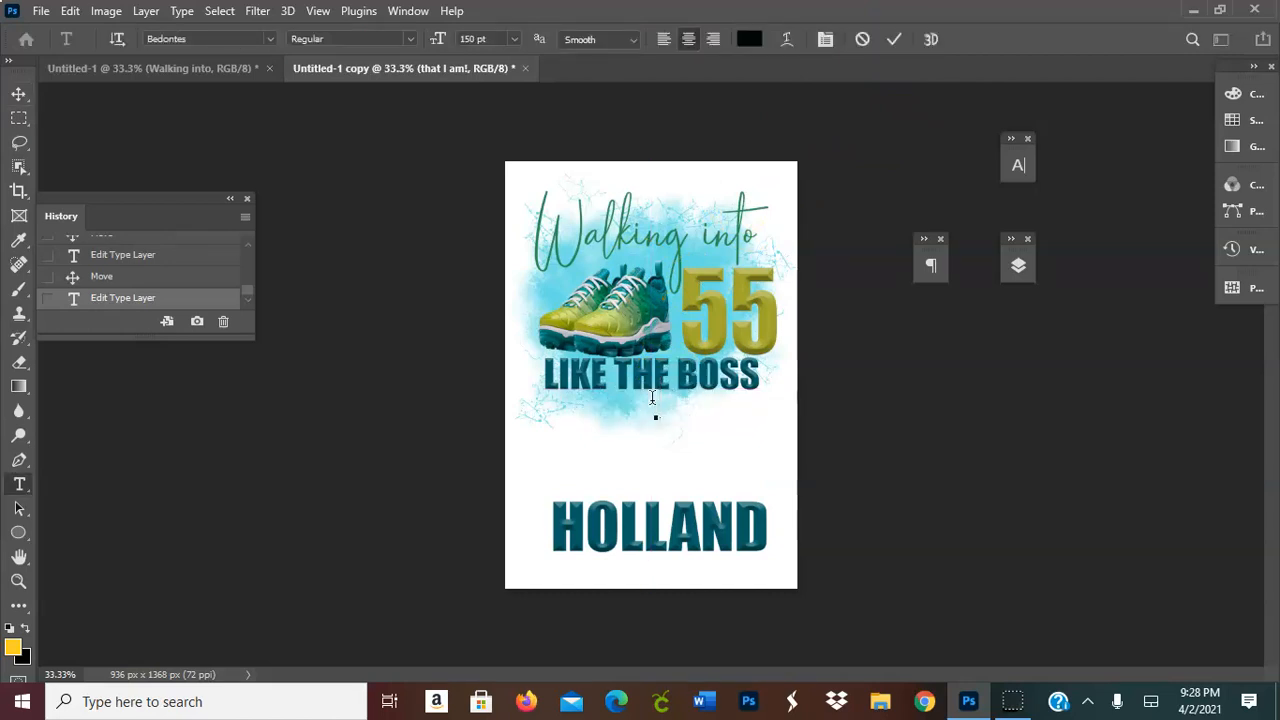
text(that I am!)
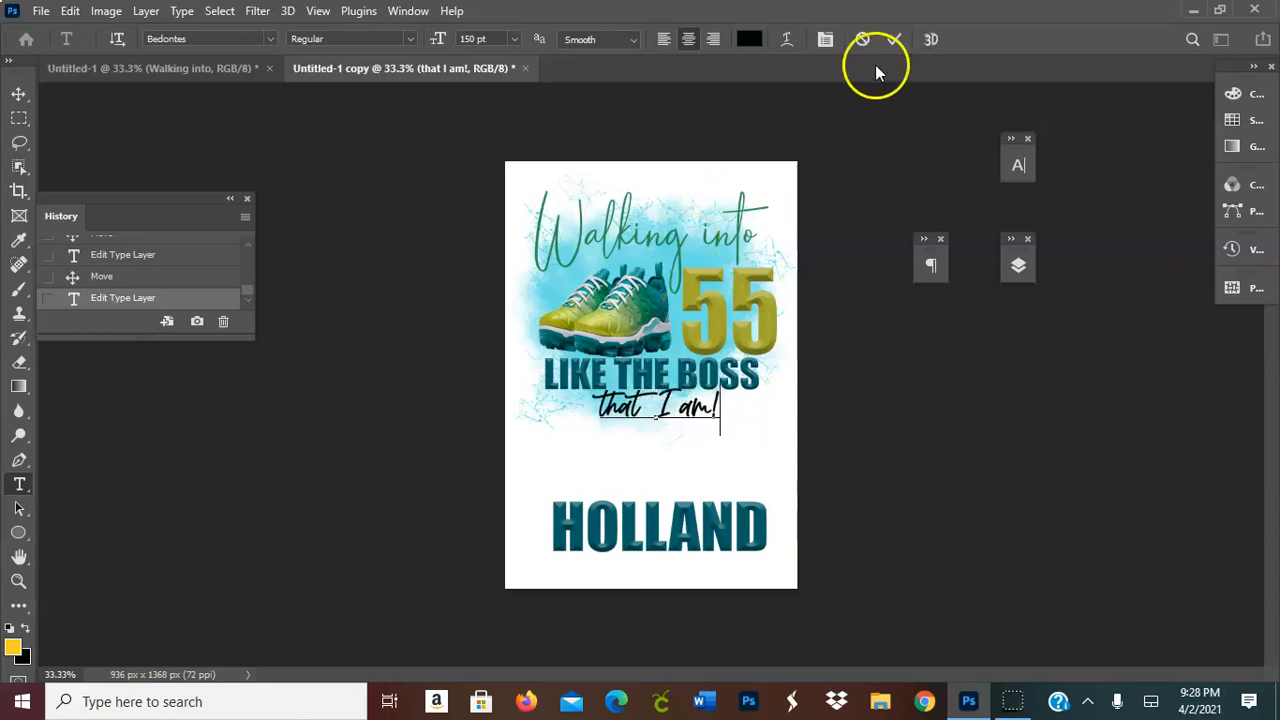
Try right alignment on the "that I am!" line, and left-align it instead before committing
click(713, 39)
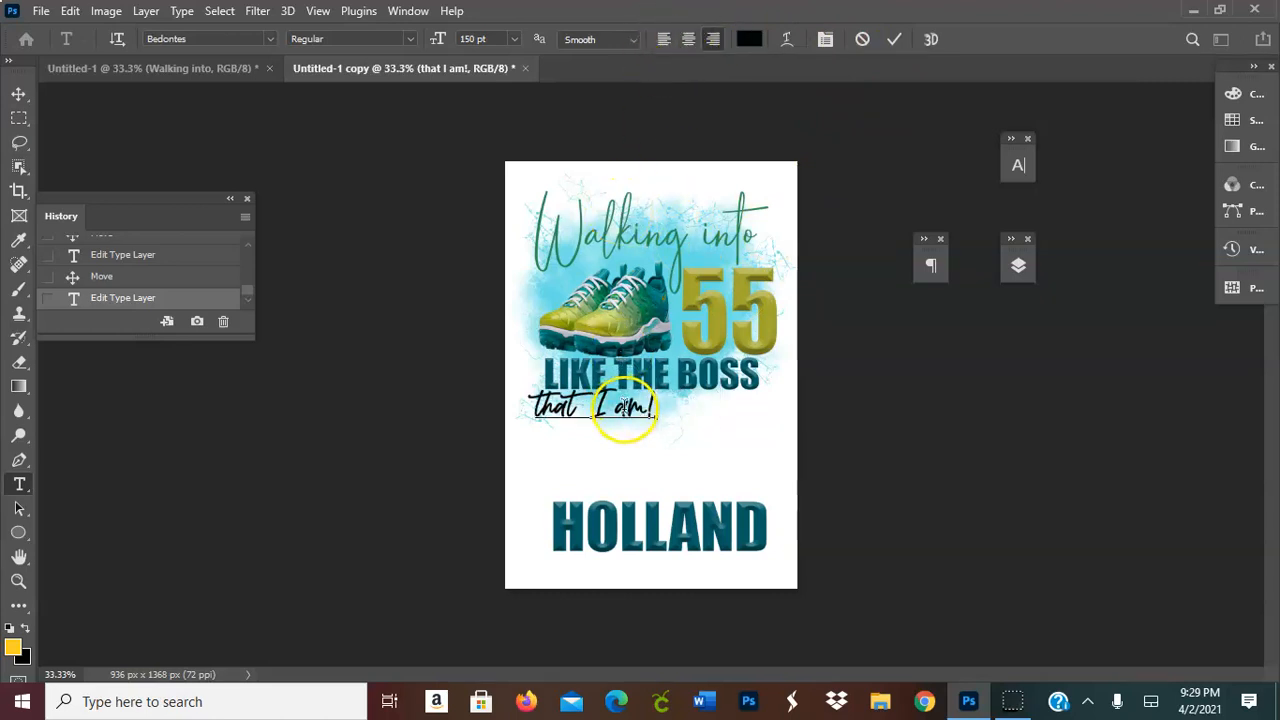
click(672, 38)
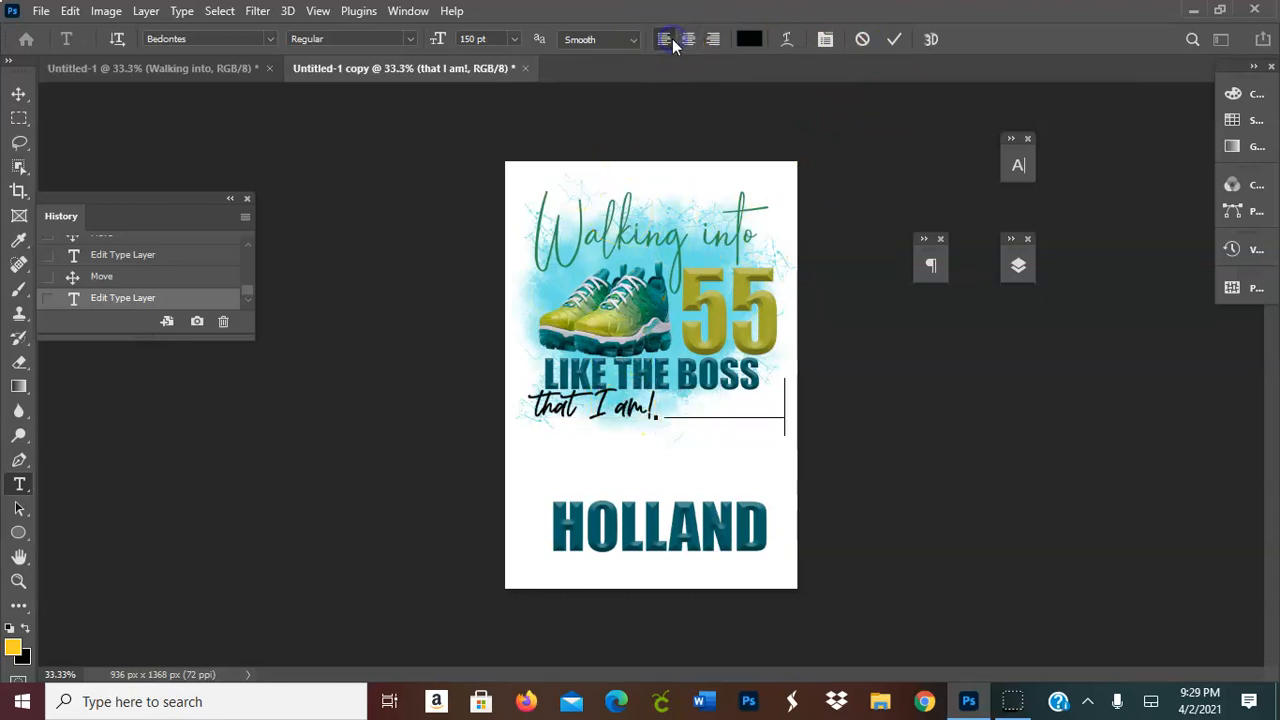
click(893, 40)
key(v)
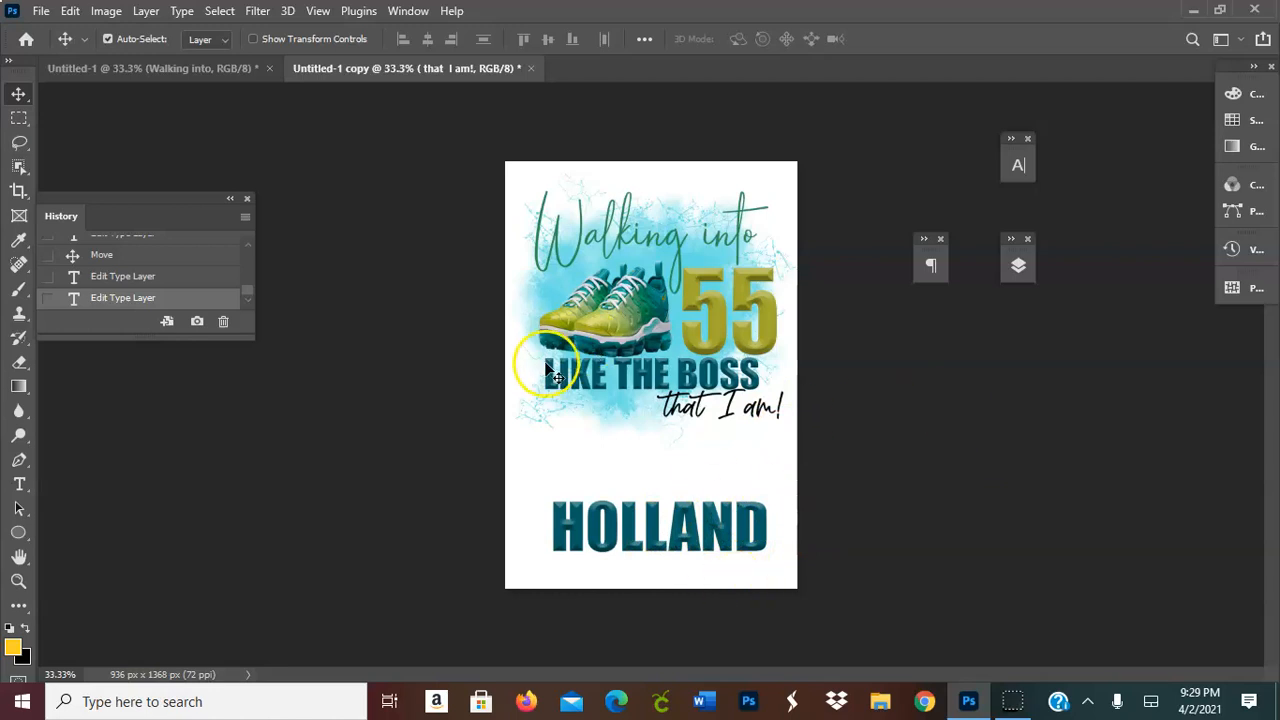
double_click(683, 422)
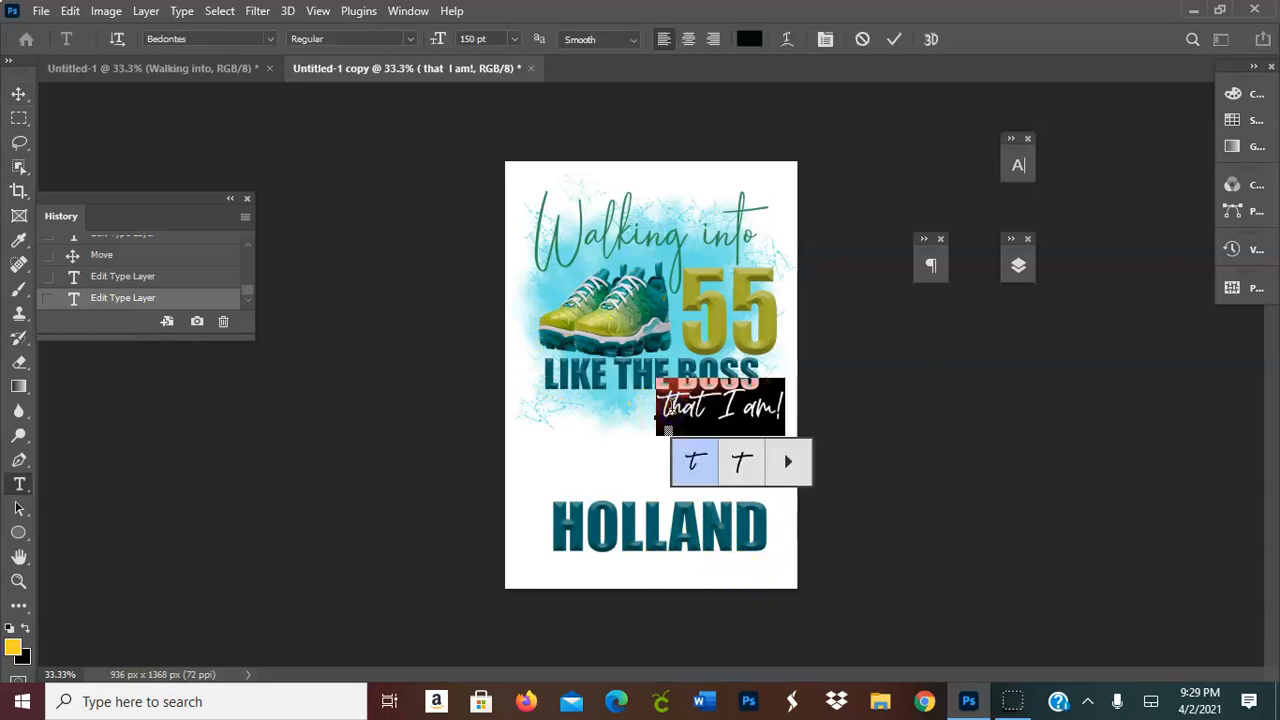
click(893, 39)
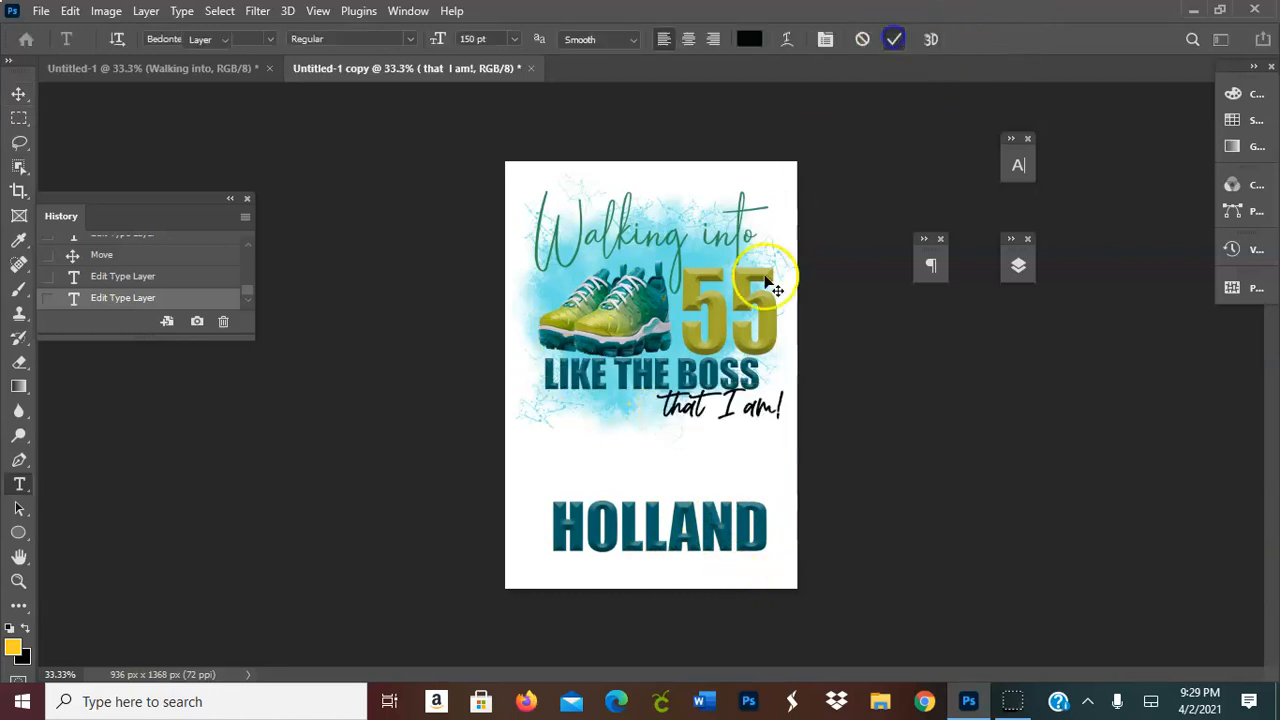
Nudge the "that I am!" line slightly left and down beneath "LIKE THE BOSS"
key(v)
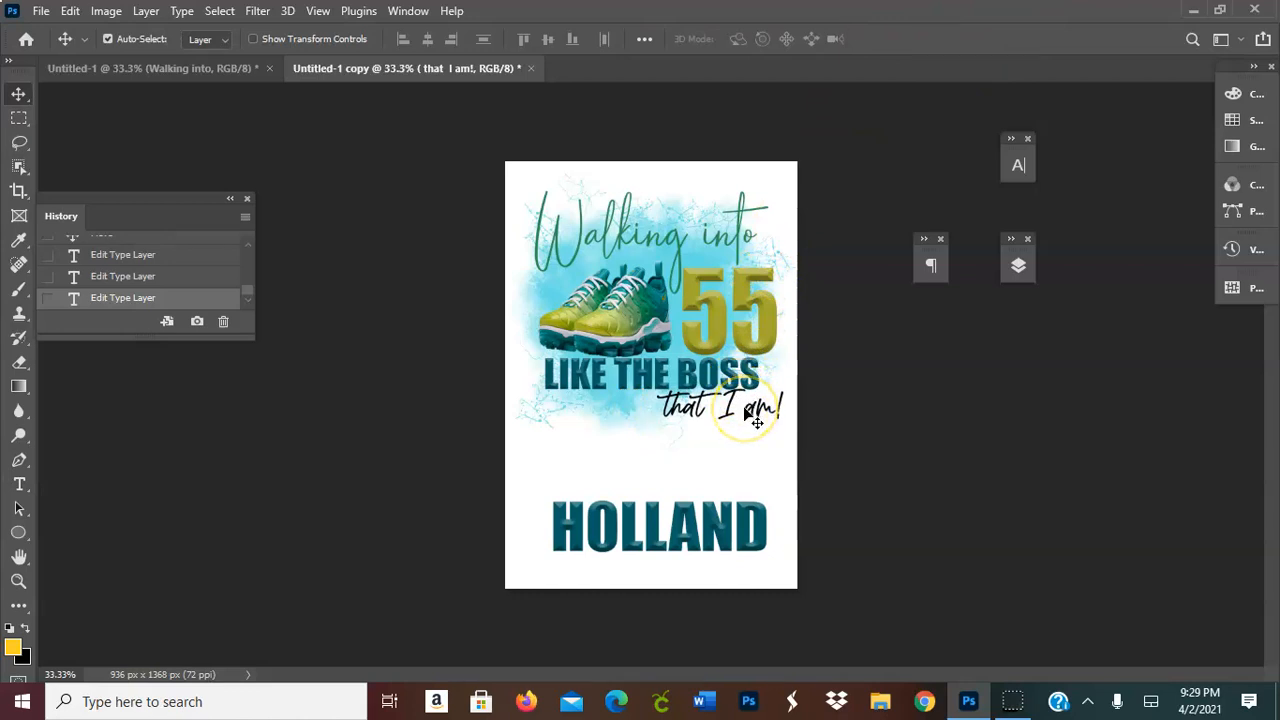
key(Left)
key(Left)
key(Left)
key(Left)
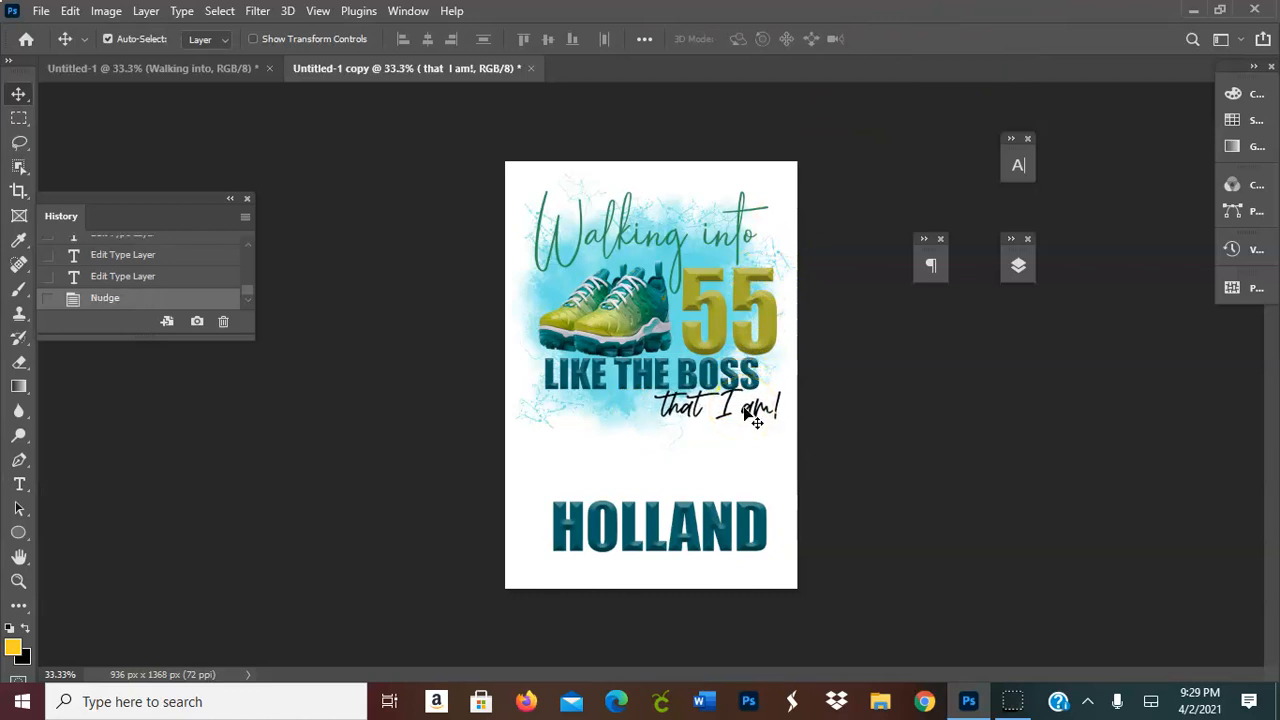
key(Down)
key(Down)
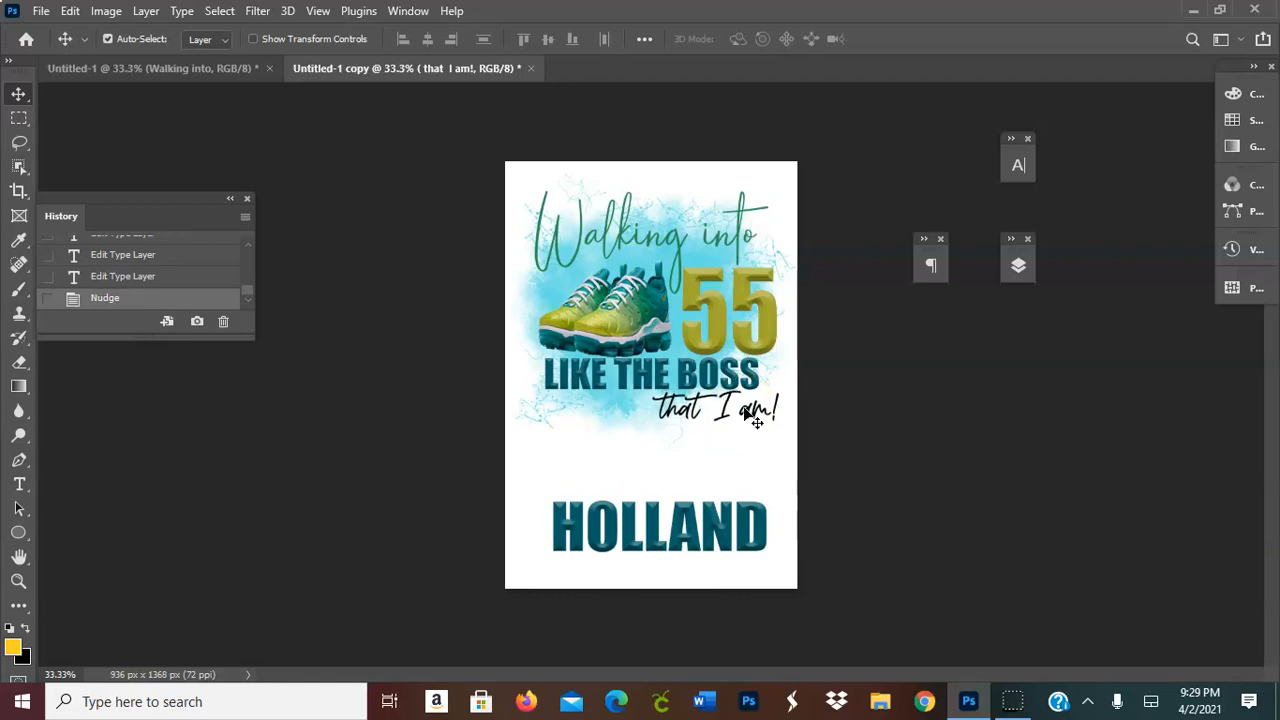
click(735, 532)
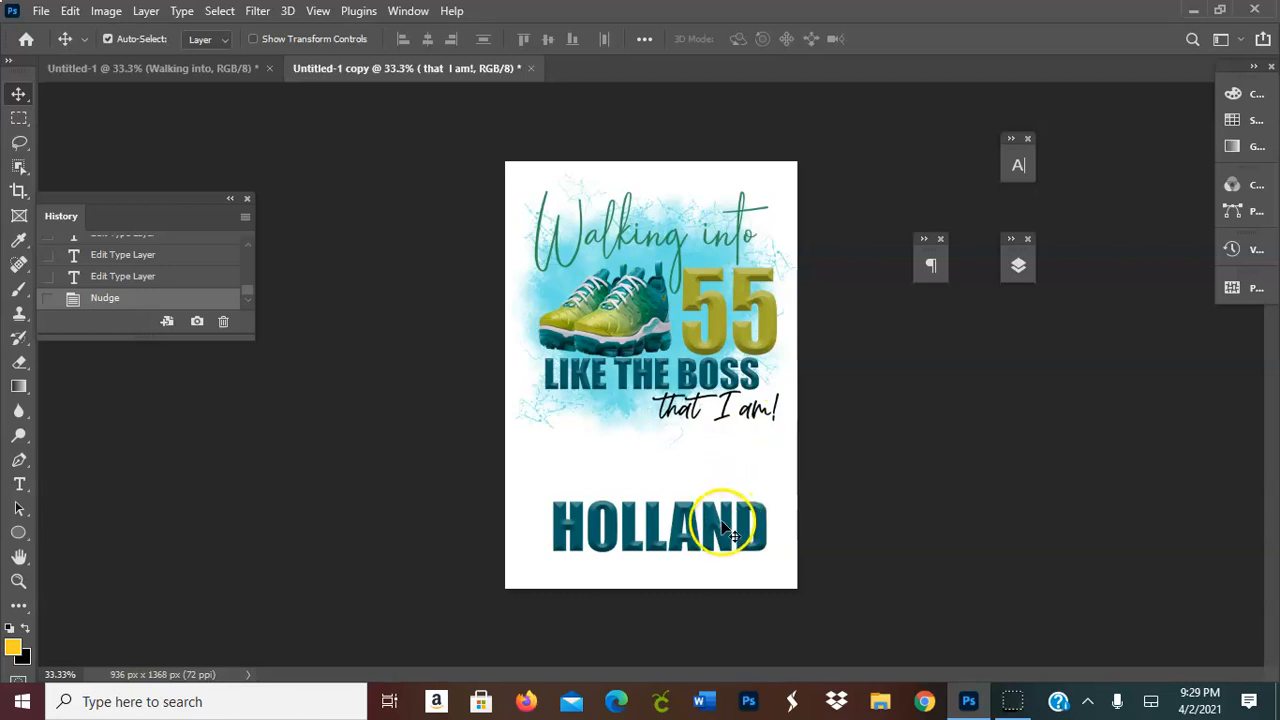
click(705, 518)
click(713, 336)
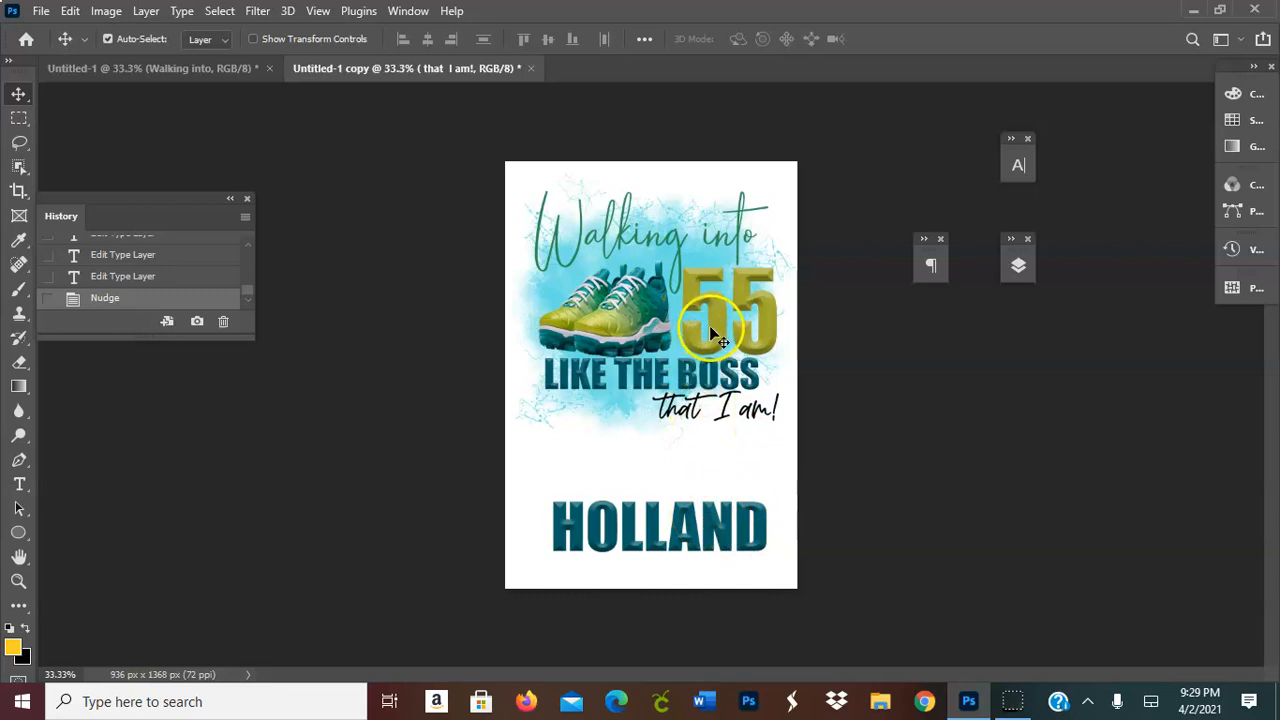
double_click(712, 331)
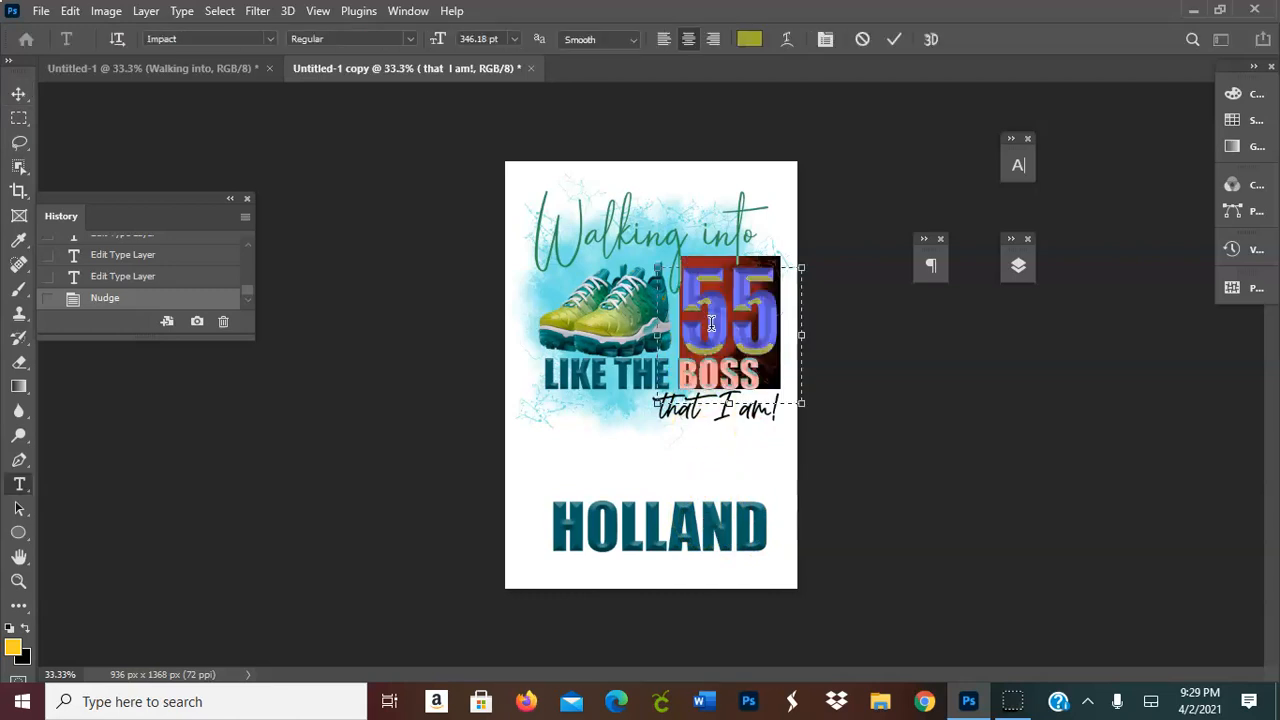
click(1016, 265)
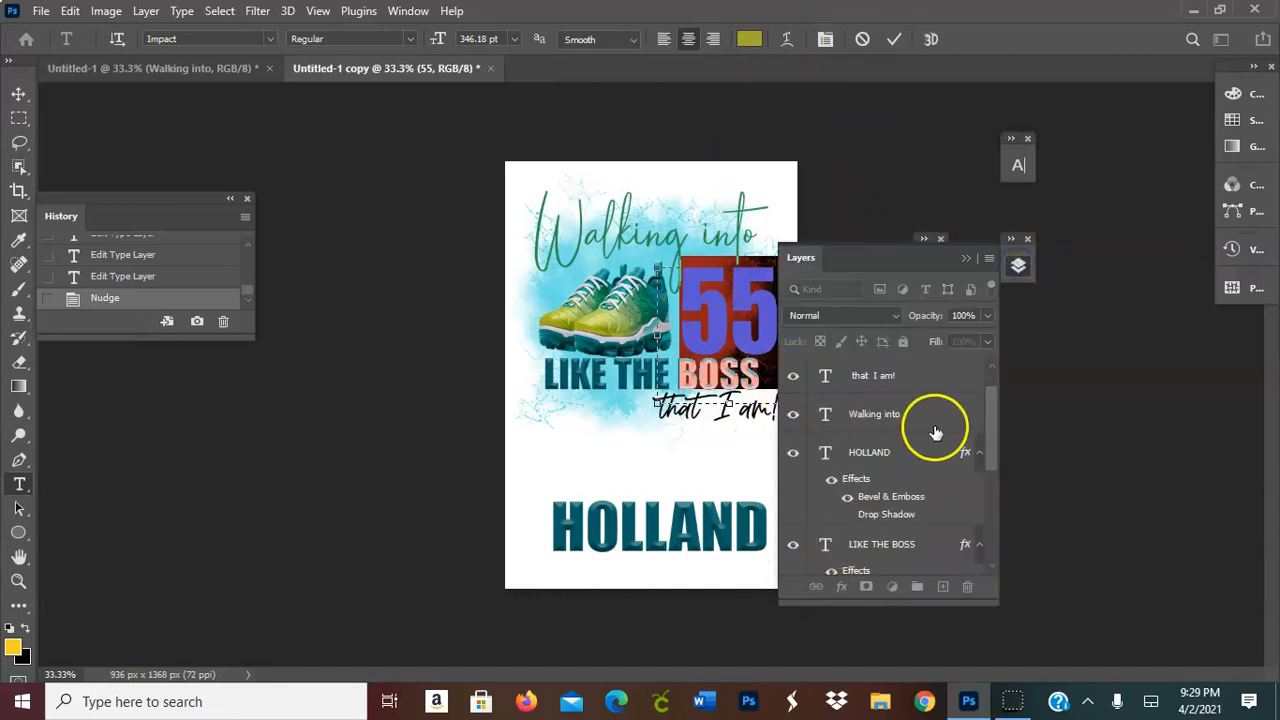
right_click(991, 392)
click(991, 386)
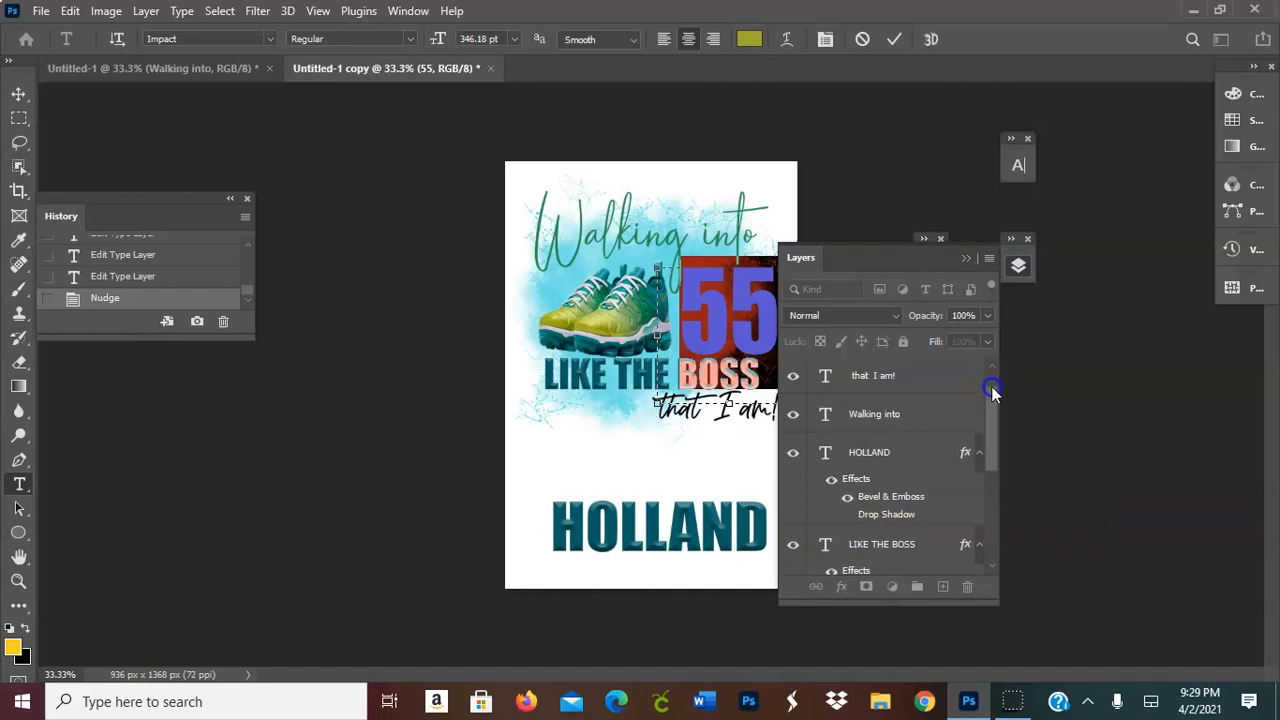
click(894, 39)
key(v)
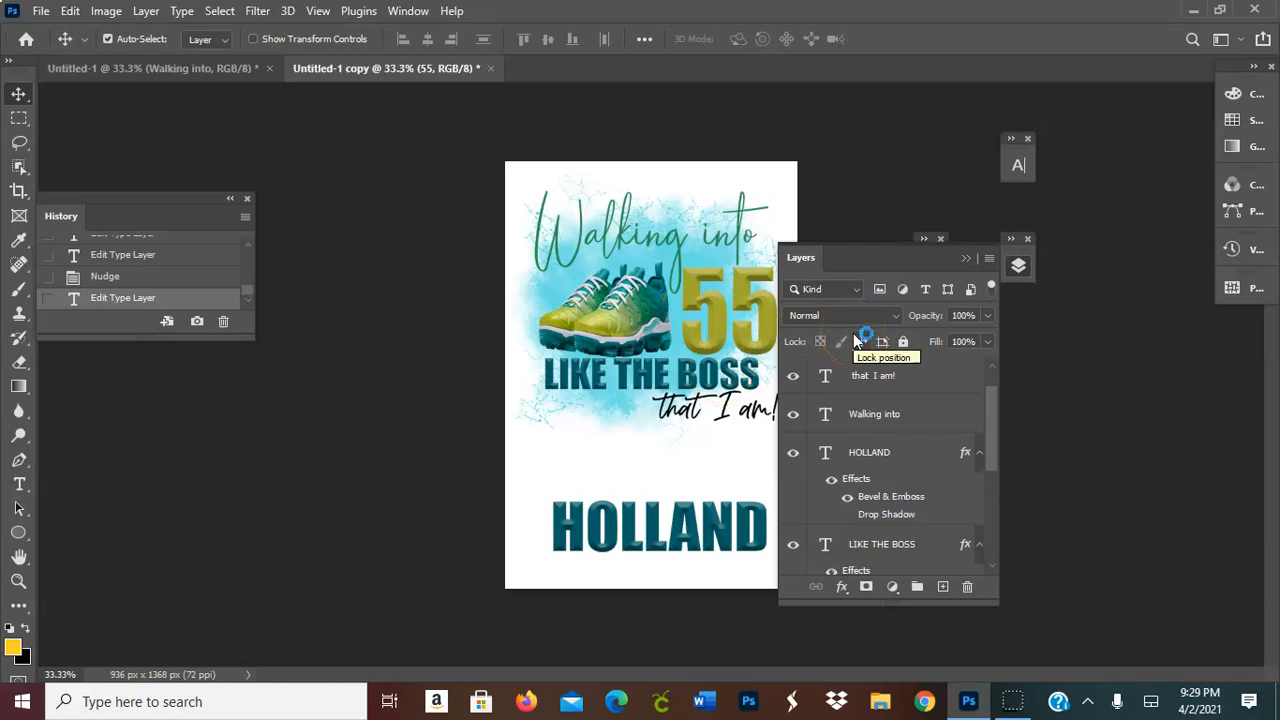
click(766, 290)
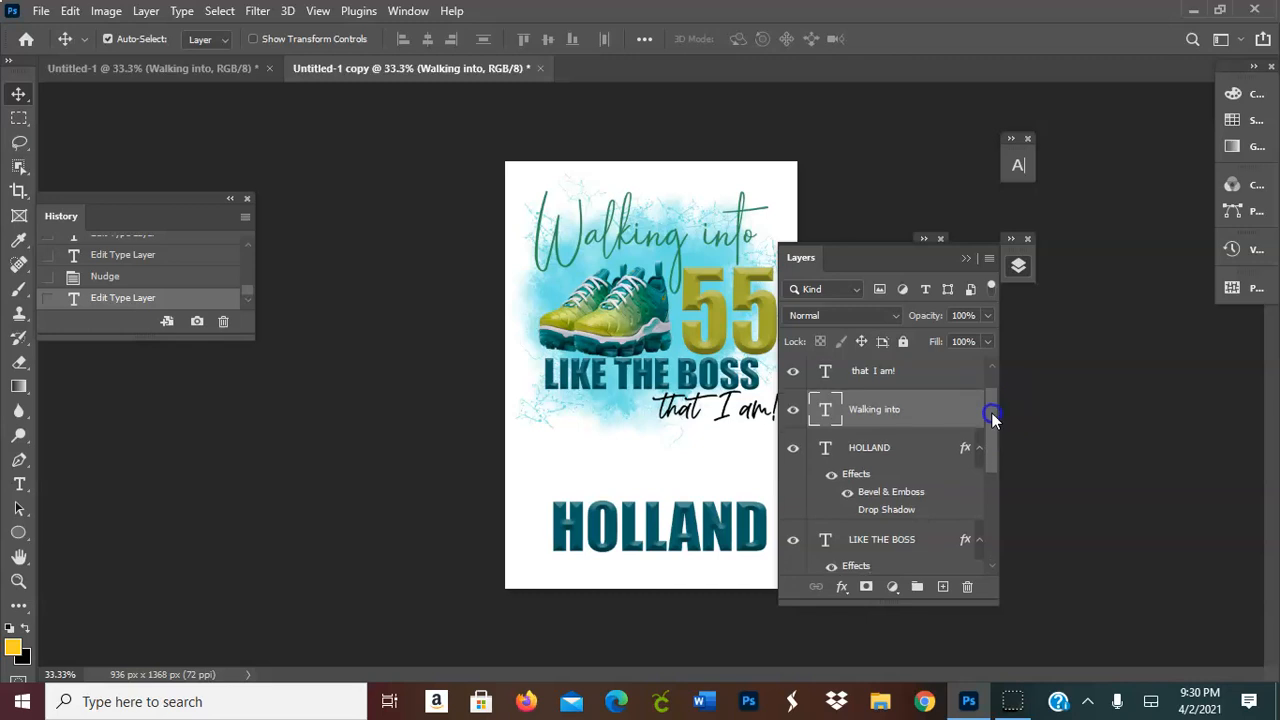
Set the large name text's Bevel & Emboss to depth 53%, size 13 px and soften 1 px
drag(991, 414, 991, 428)
click(888, 445)
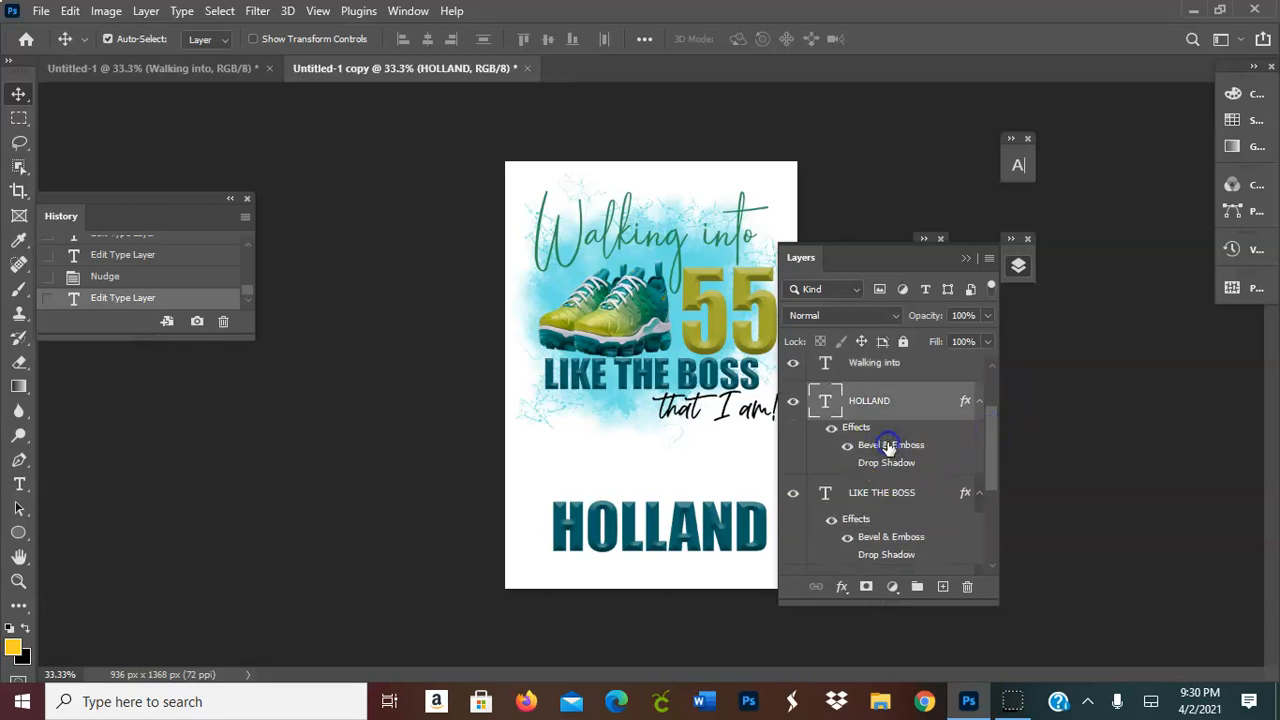
double_click(888, 445)
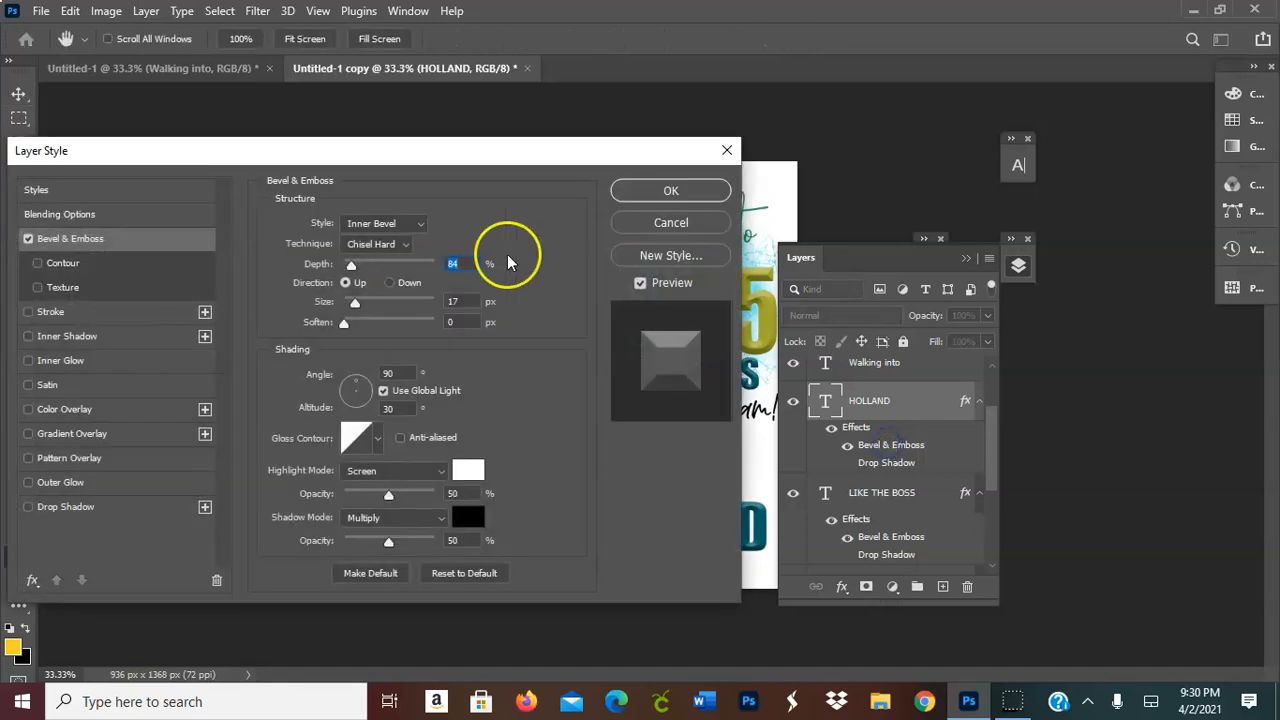
drag(363, 265, 371, 265)
drag(406, 160, 276, 160)
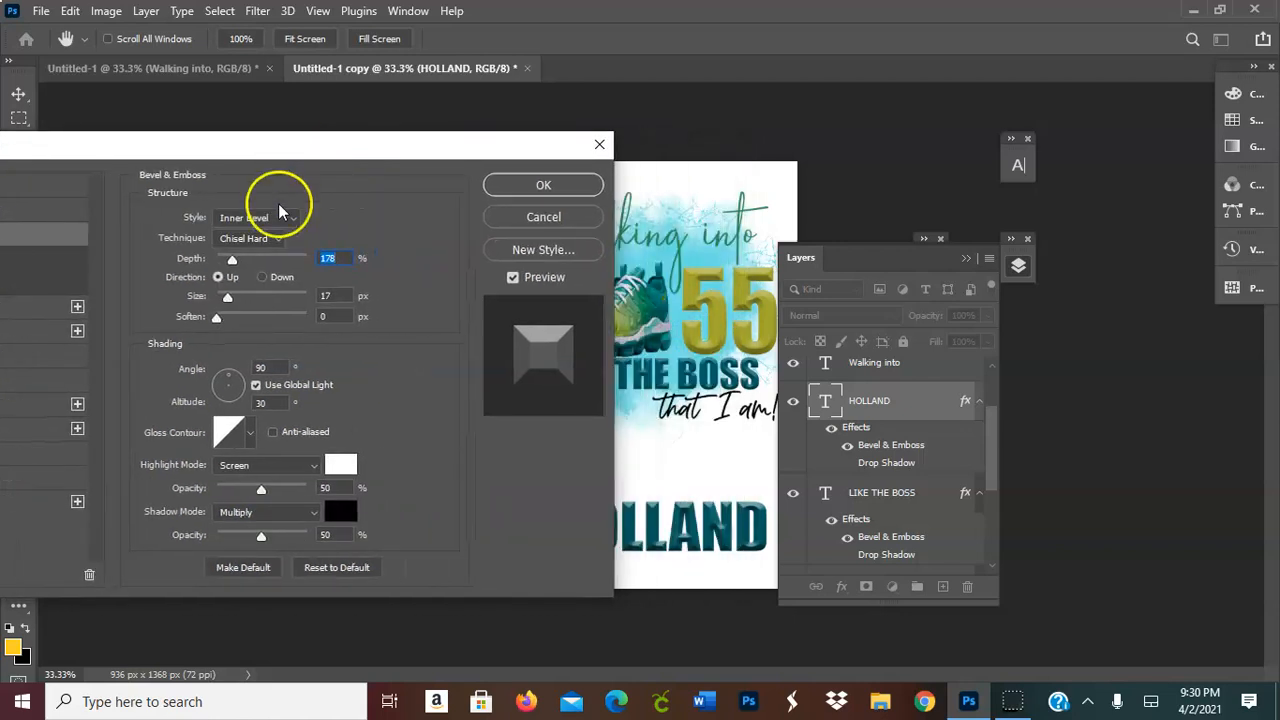
drag(231, 258, 221, 298)
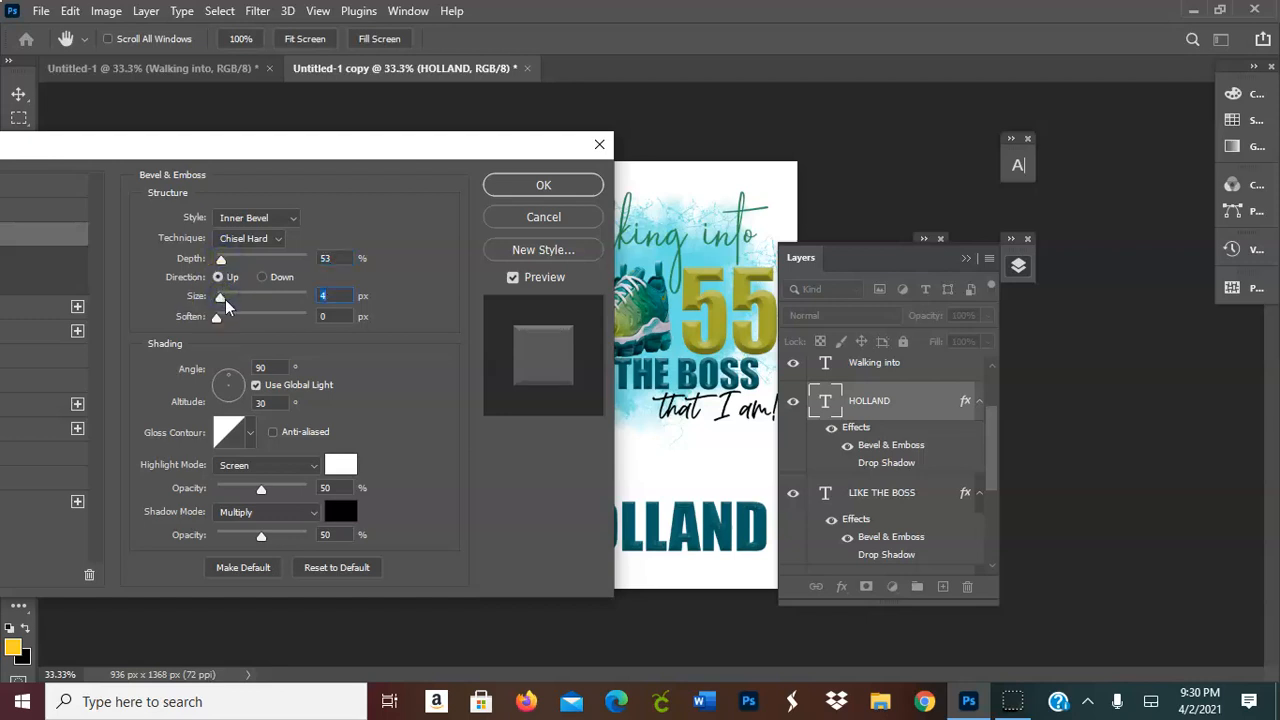
click(228, 297)
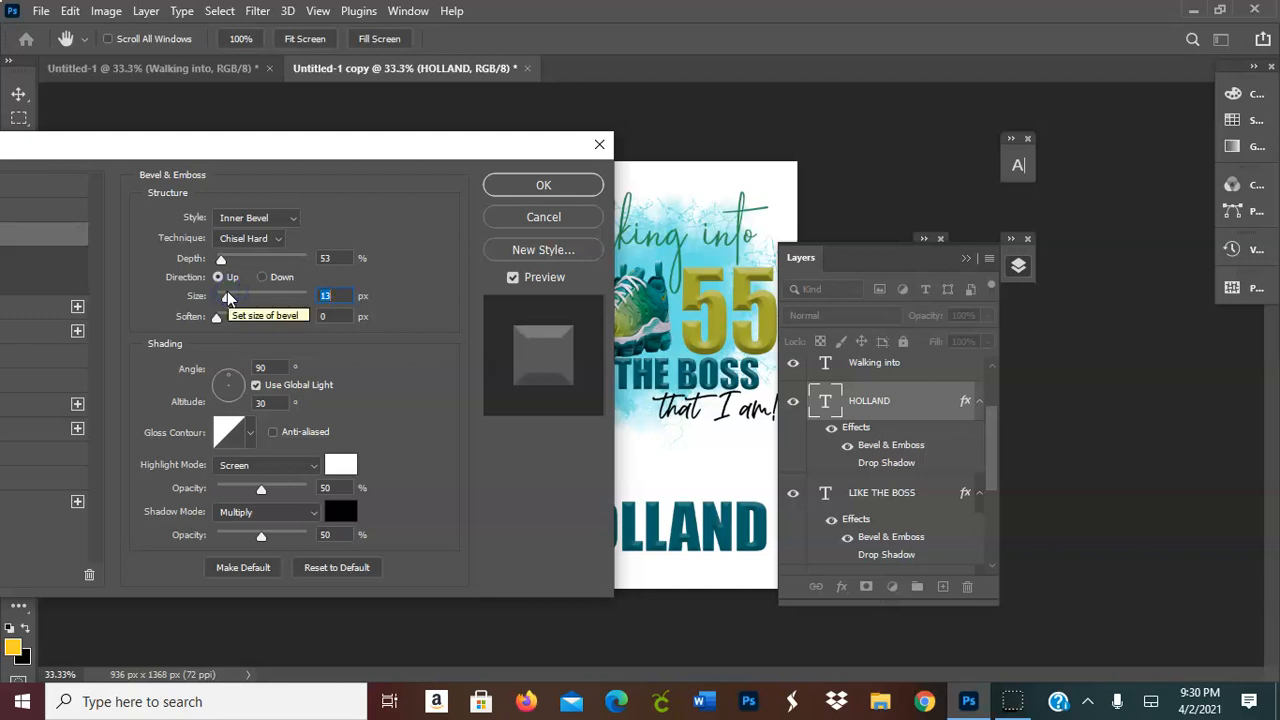
click(222, 317)
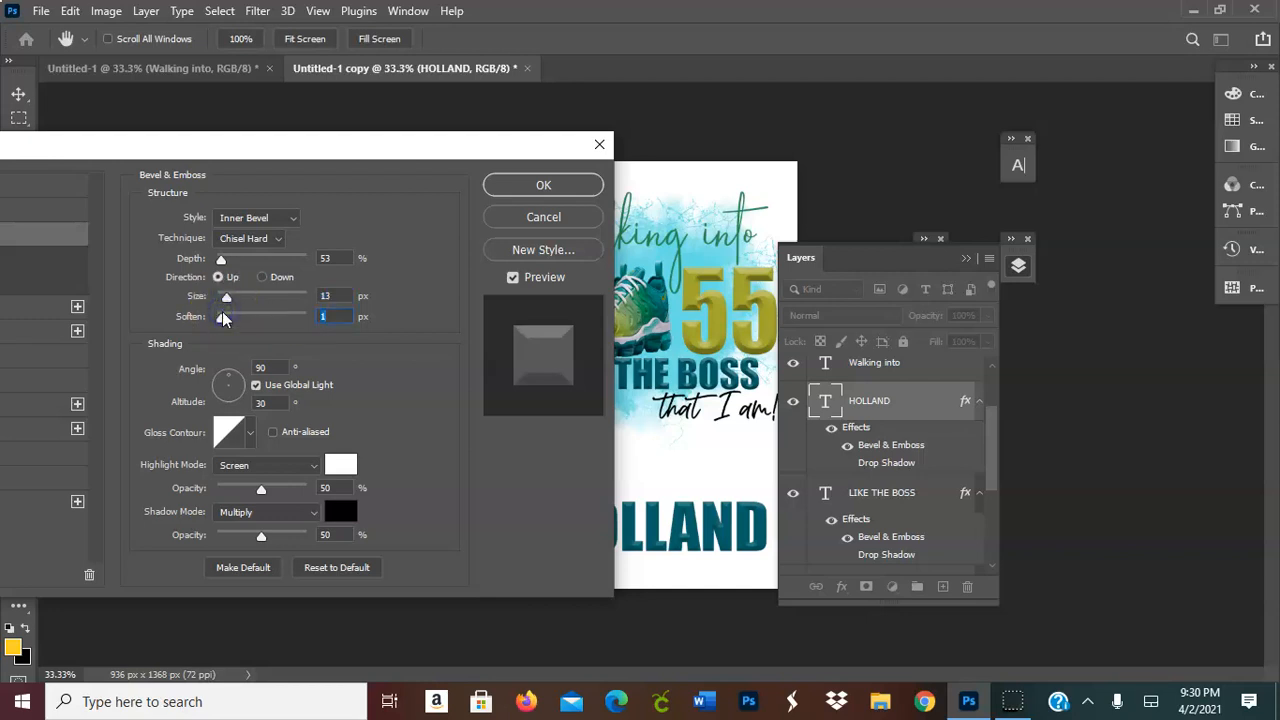
click(530, 180)
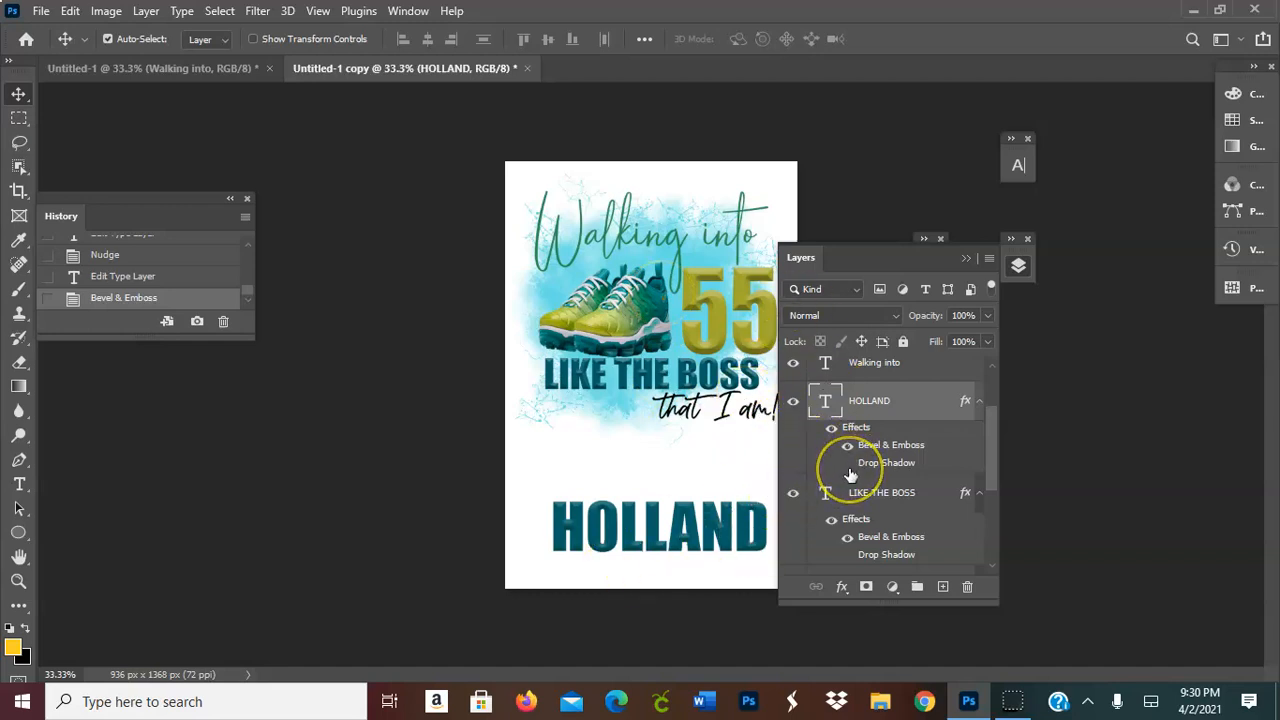
Add a 3 px outside stroke to the name text, using the olive colour sampled from the "55"
click(848, 587)
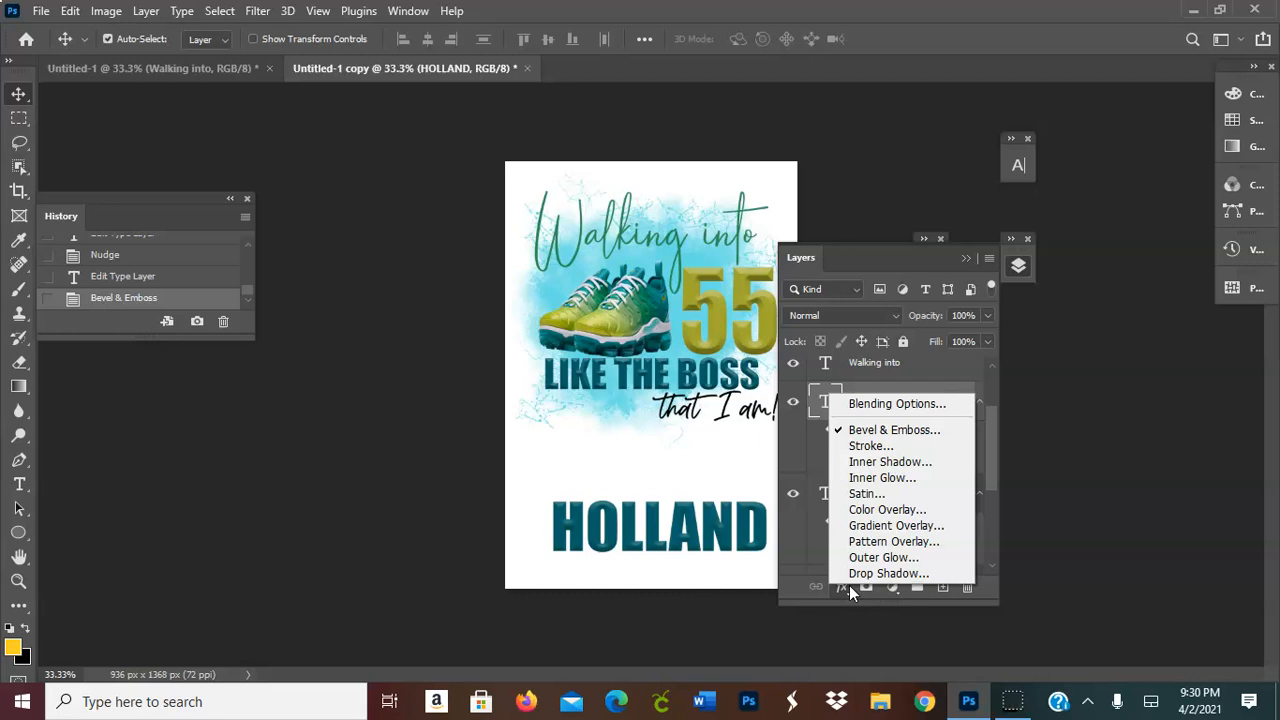
click(852, 447)
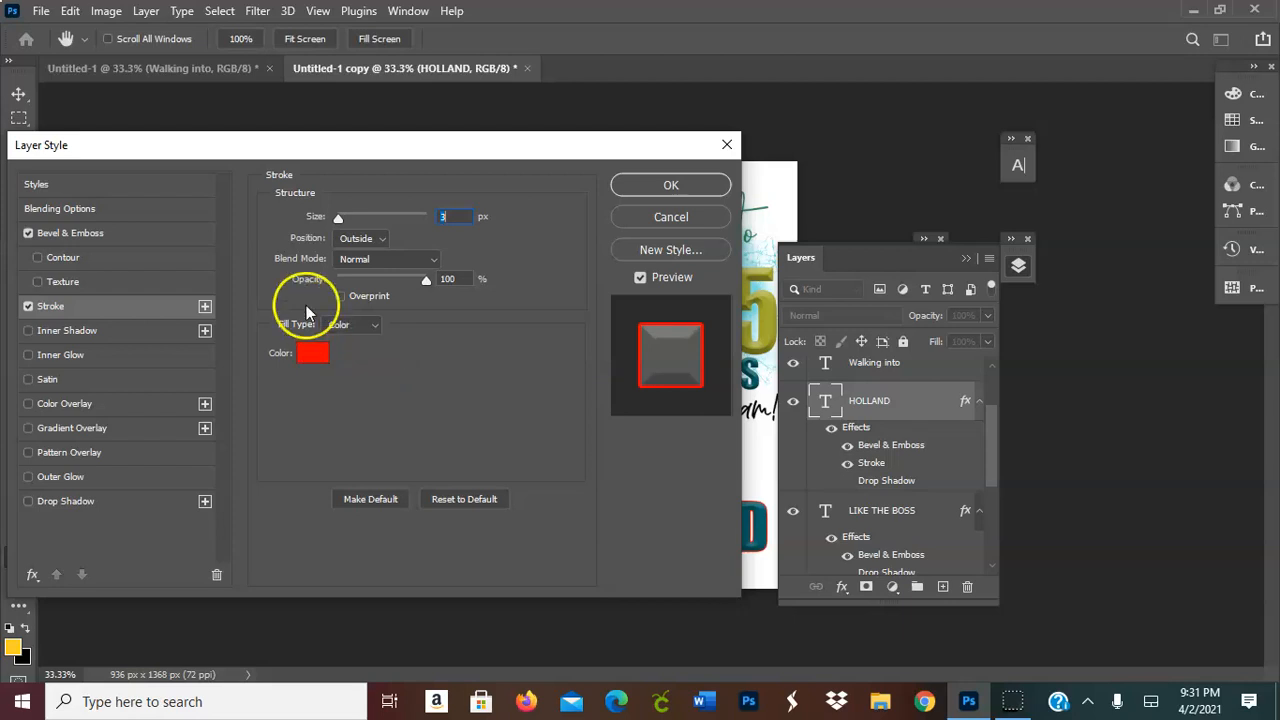
click(305, 356)
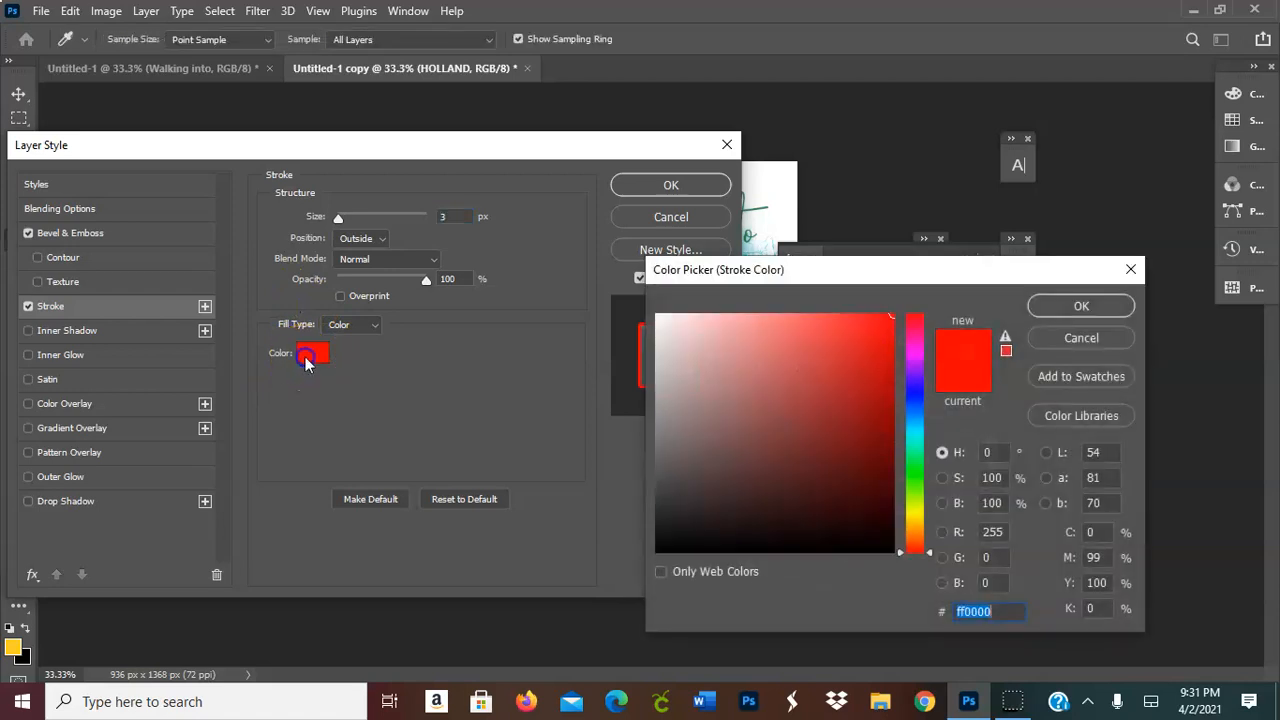
drag(924, 274, 911, 356)
click(772, 306)
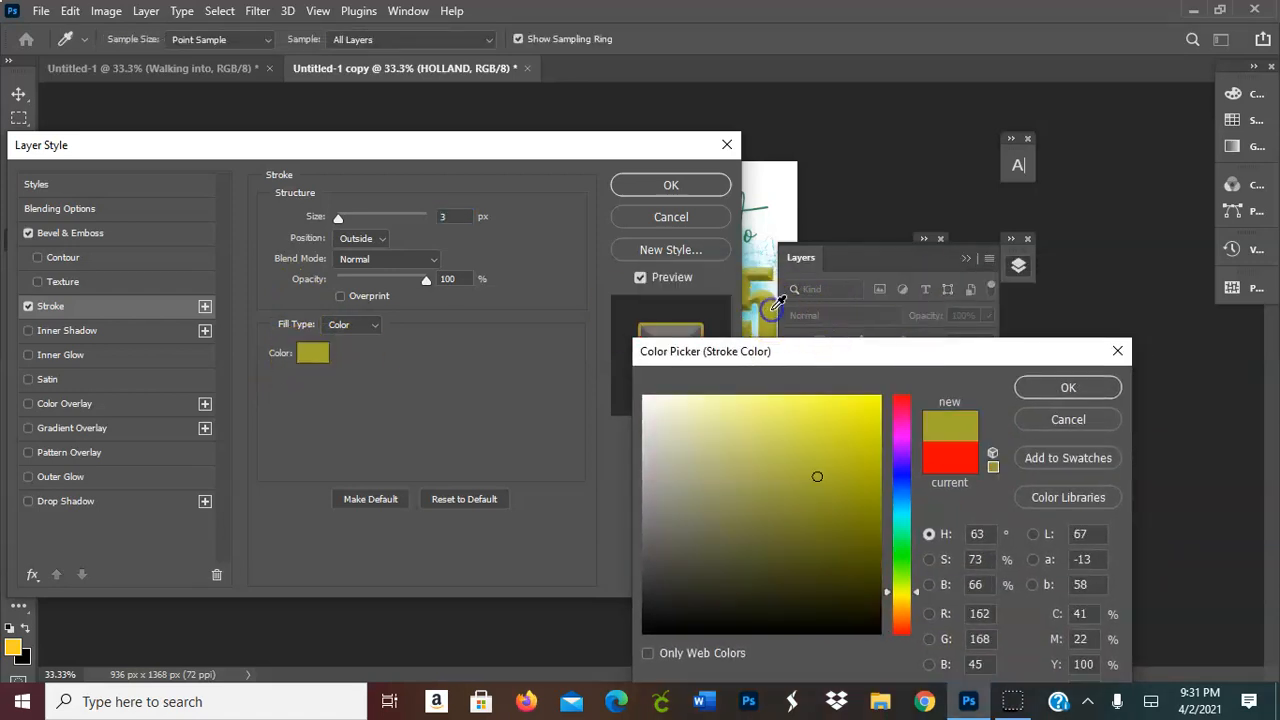
click(1040, 386)
click(684, 186)
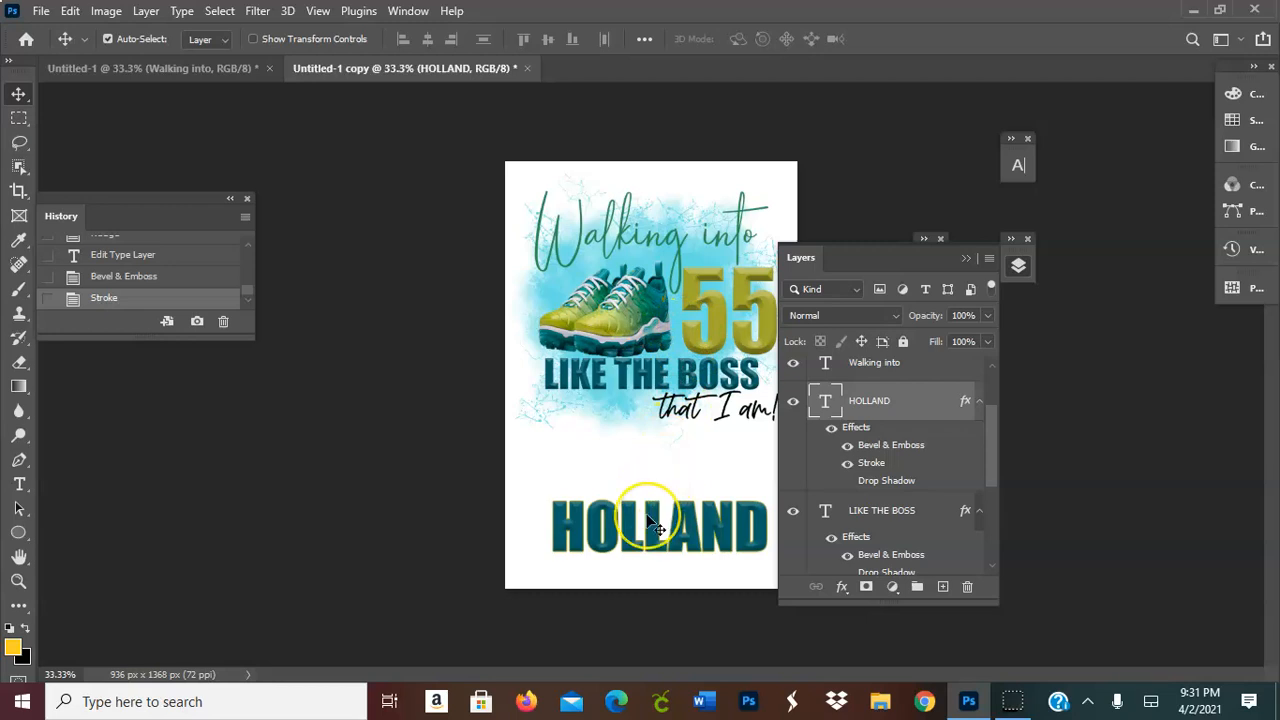
Start an Outer Glow on the name text at 60% opacity, with the green sampled from "Walking into"
click(843, 587)
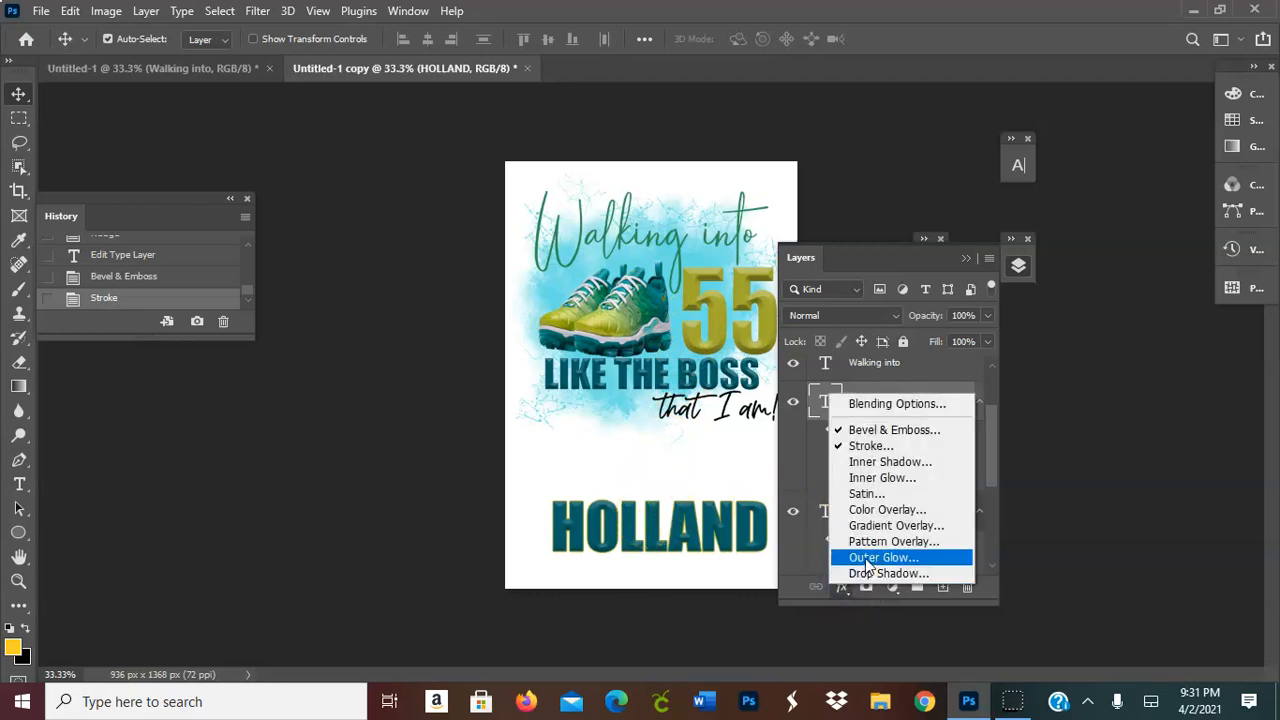
click(866, 558)
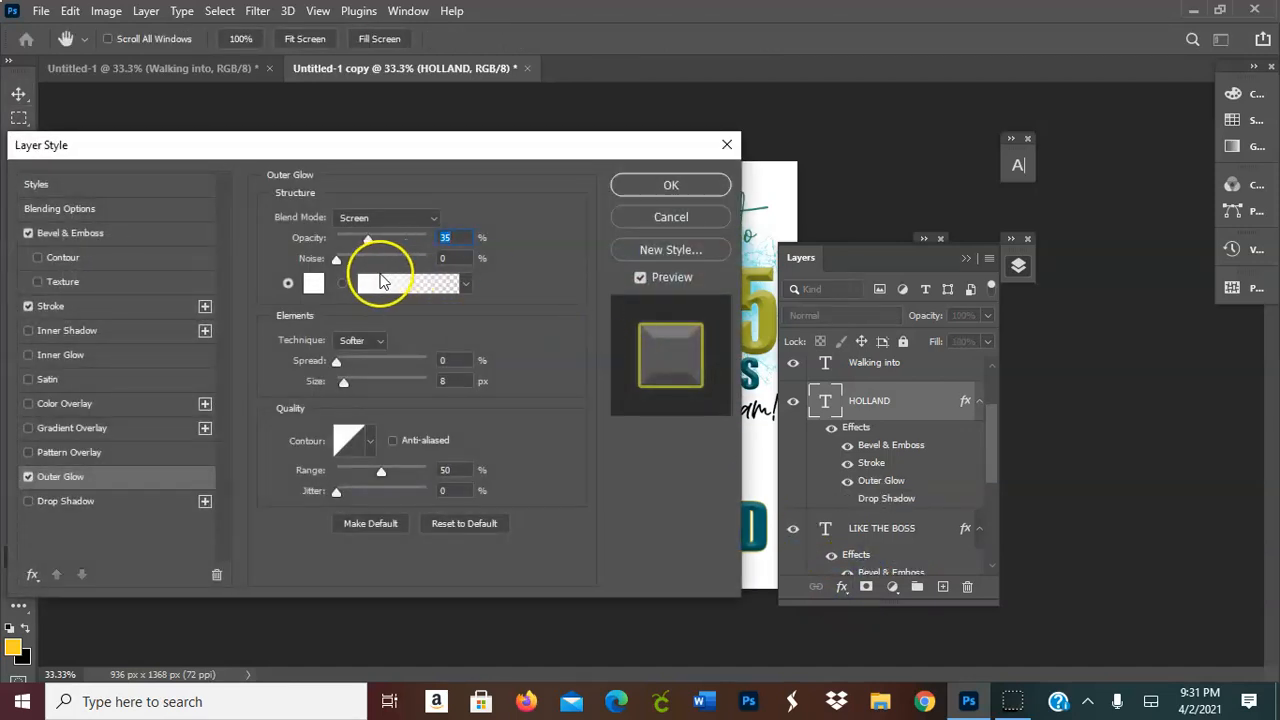
click(391, 238)
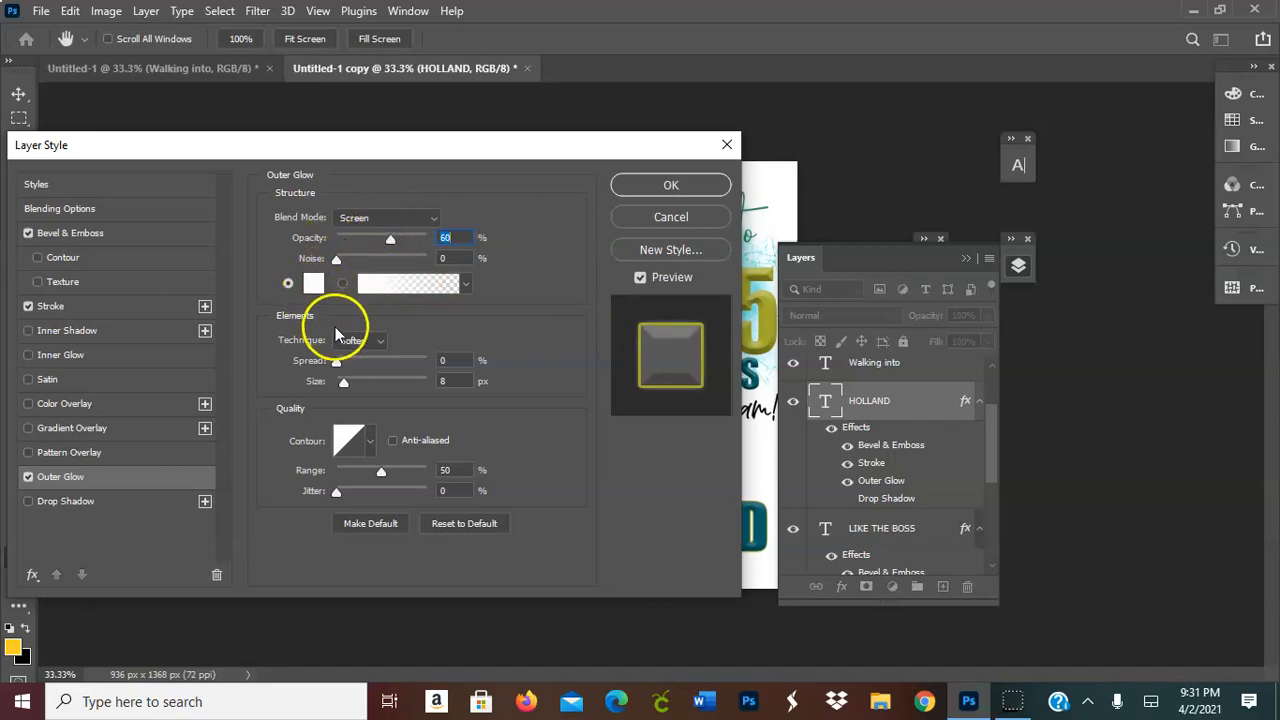
click(312, 284)
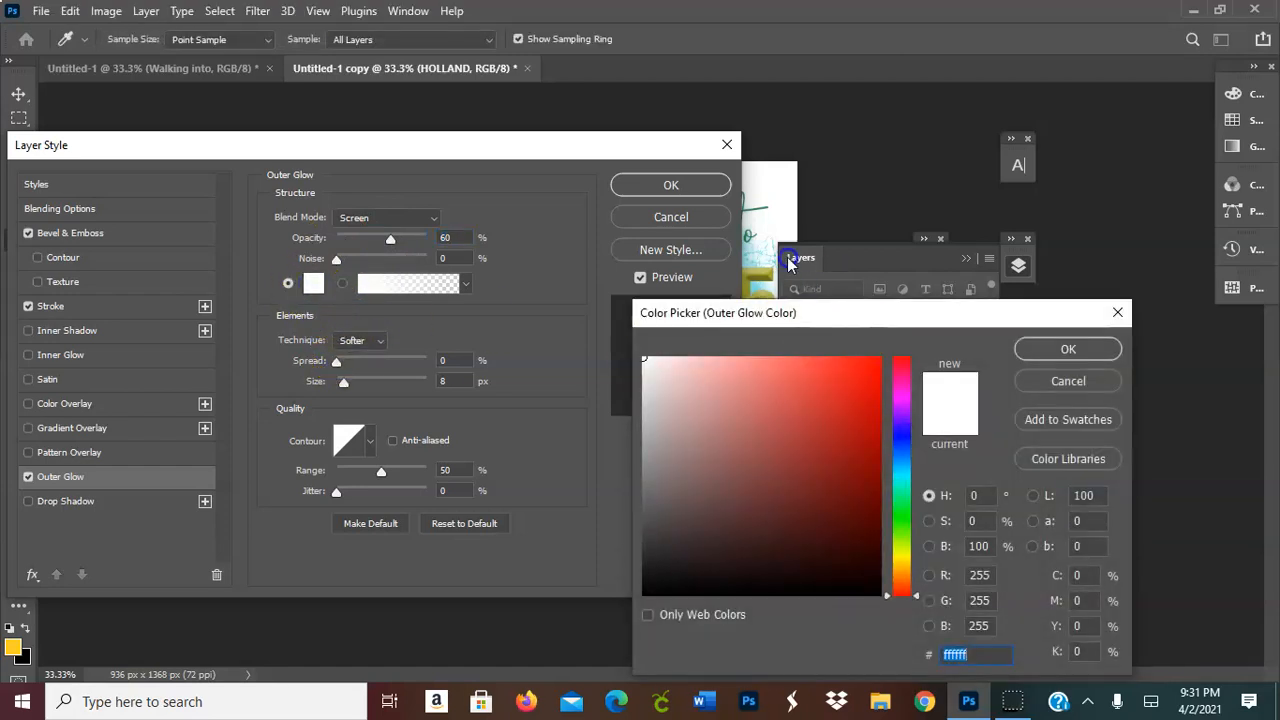
click(764, 206)
click(1072, 355)
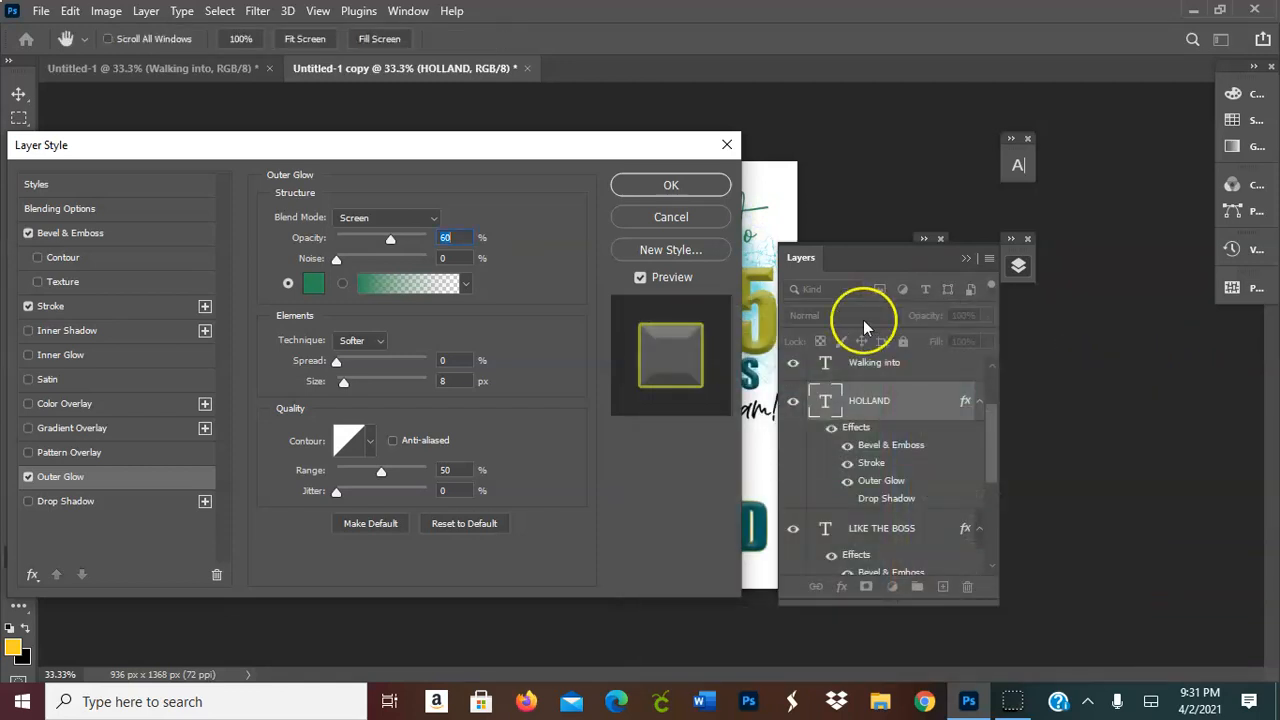
Set the outer glow to 100% opacity, 14% spread and 177 px size, and apply it
drag(402, 234, 409, 238)
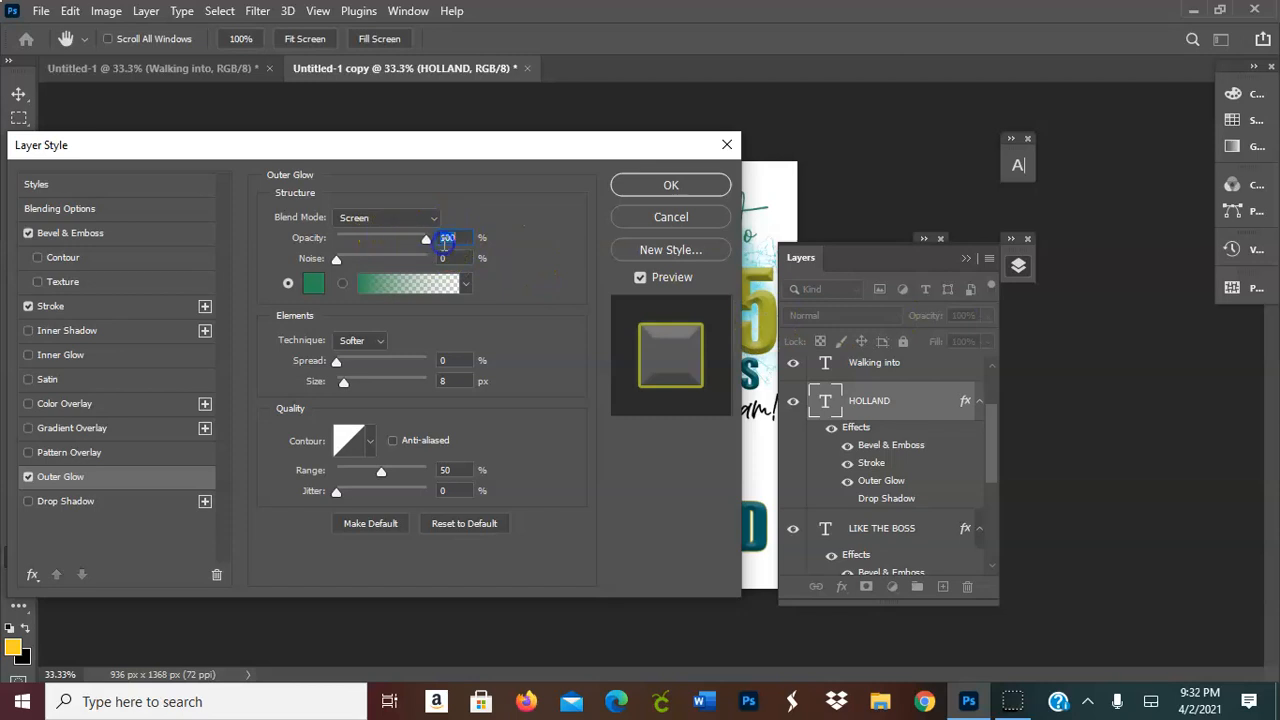
click(348, 362)
click(363, 381)
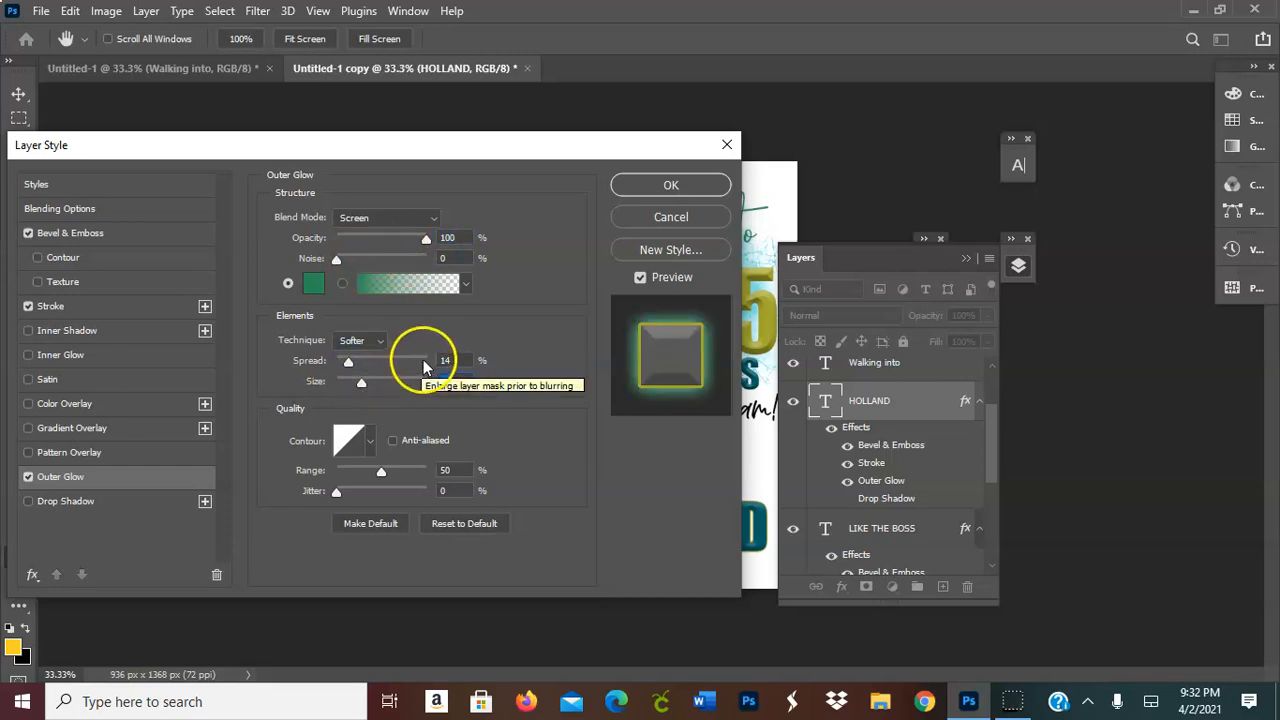
click(403, 381)
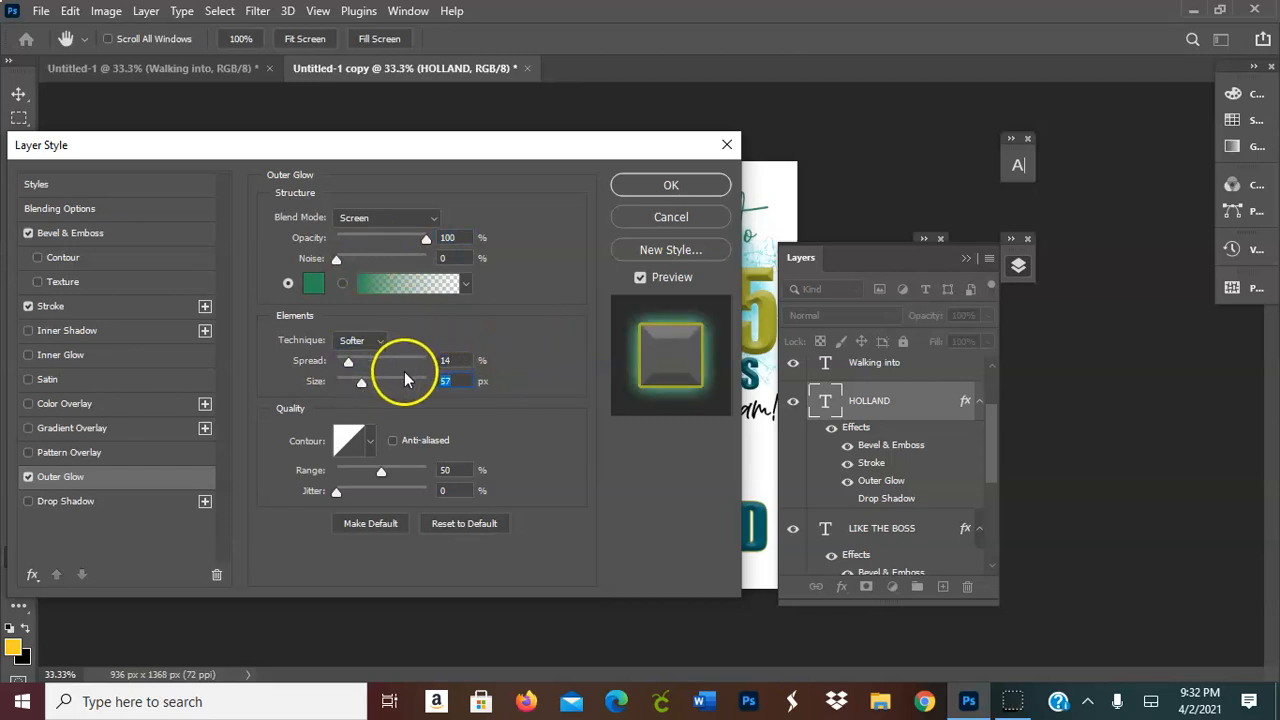
click(967, 259)
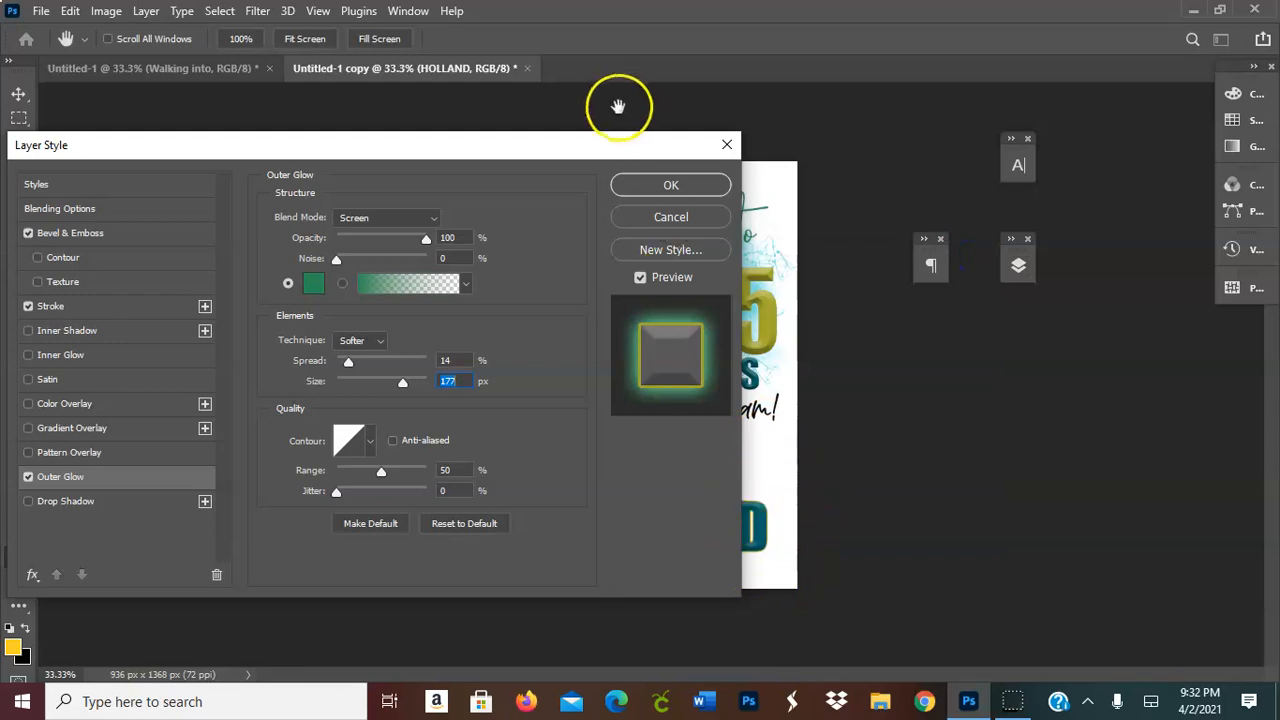
click(670, 186)
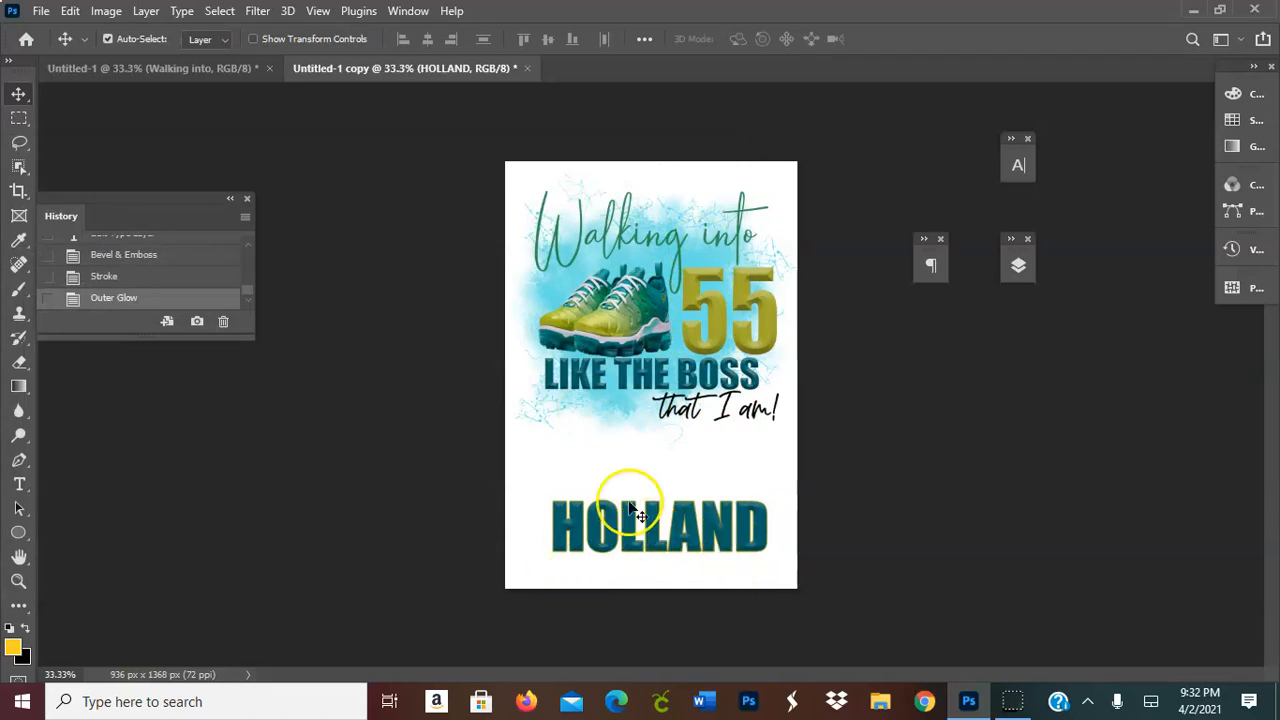
Rotate the name text by 180°
click(70, 11)
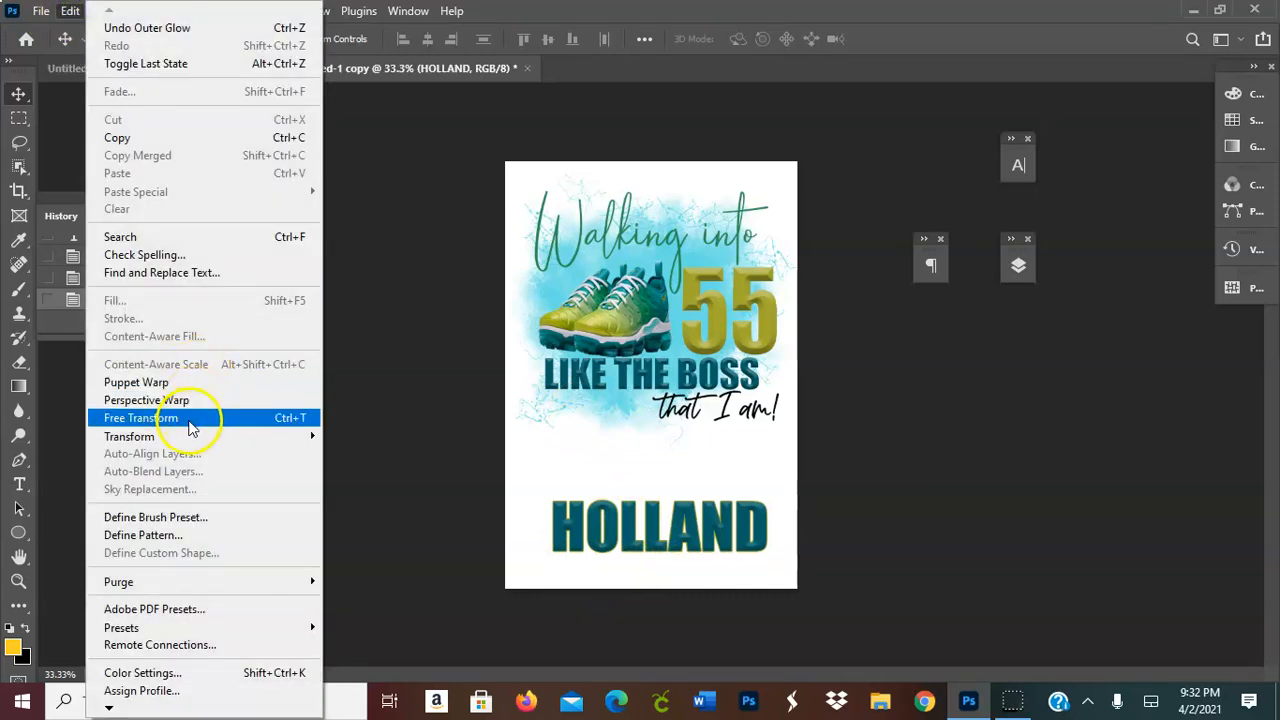
mouse_move(186, 445)
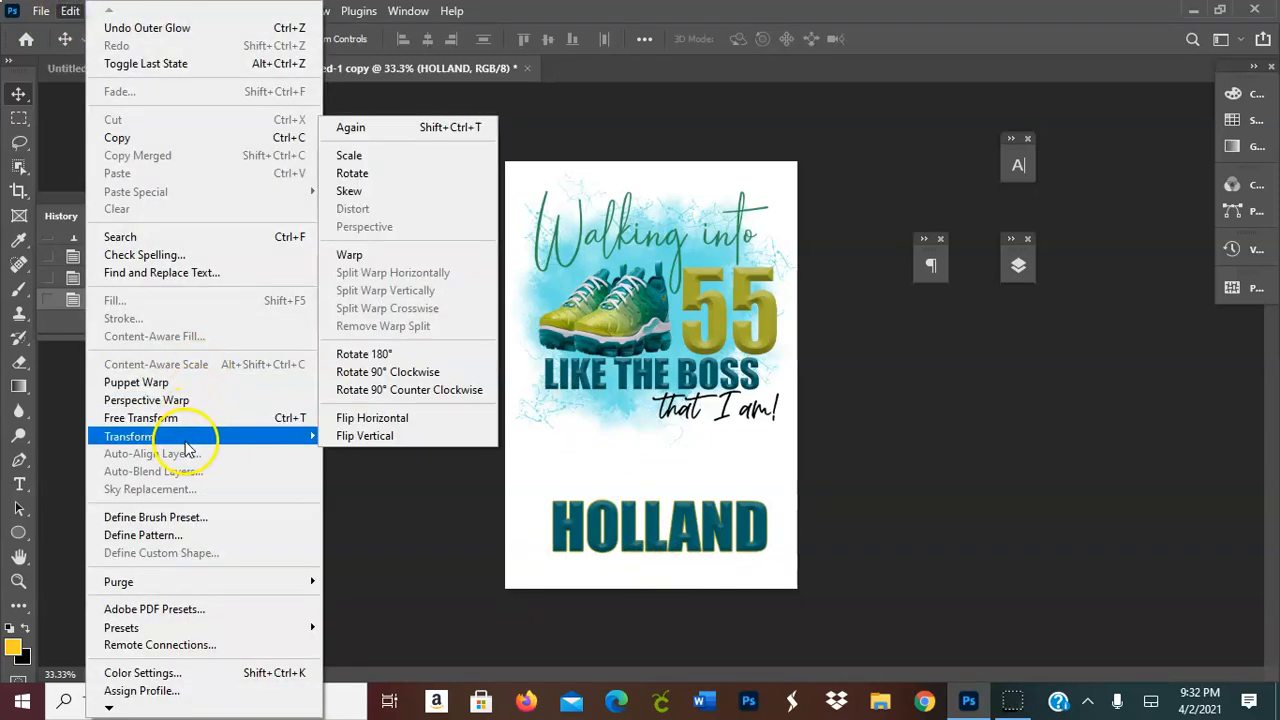
click(343, 355)
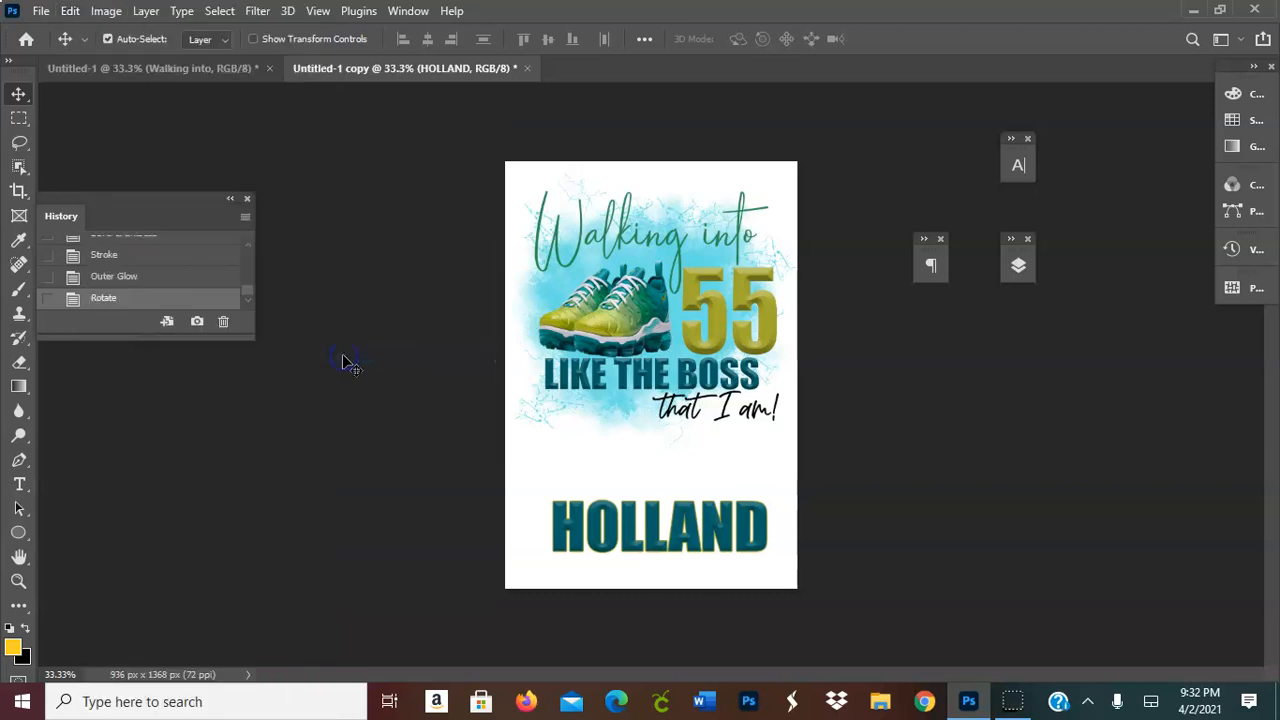
Try to reposition the upside-down name text so it sits centred in the empty area below the design
click(717, 541)
drag(717, 541, 676, 556)
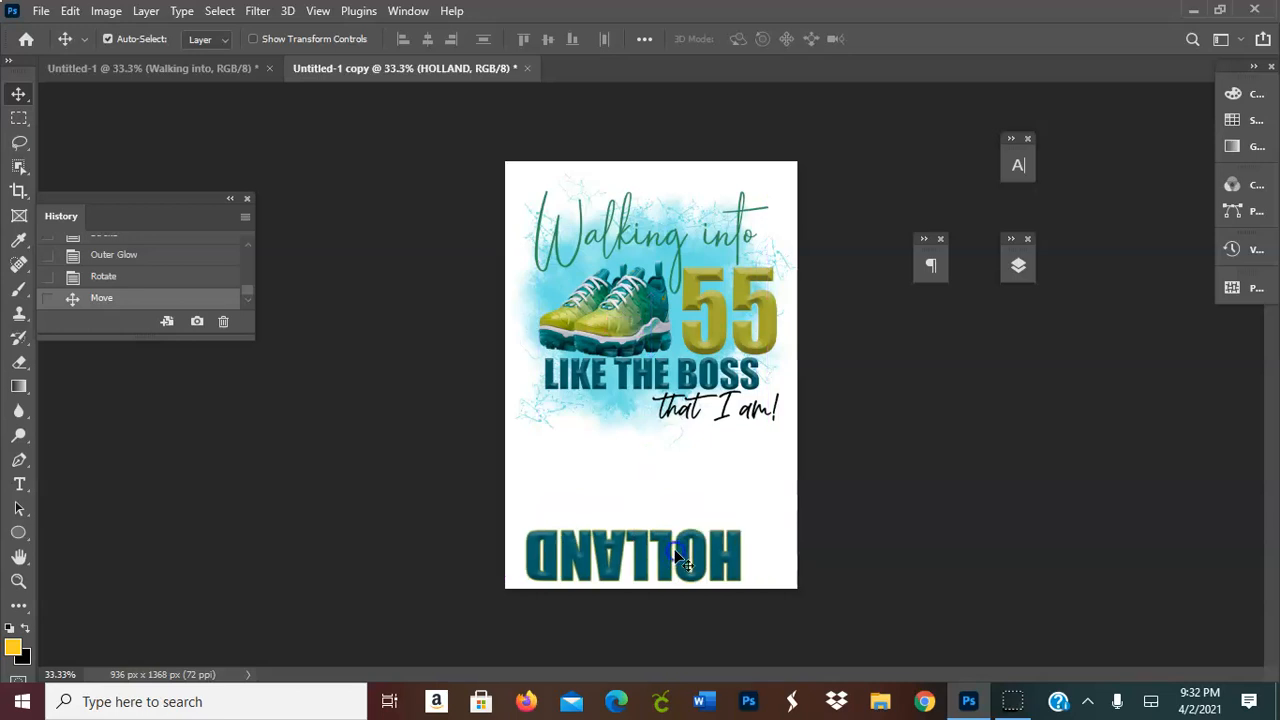
double_click(676, 557)
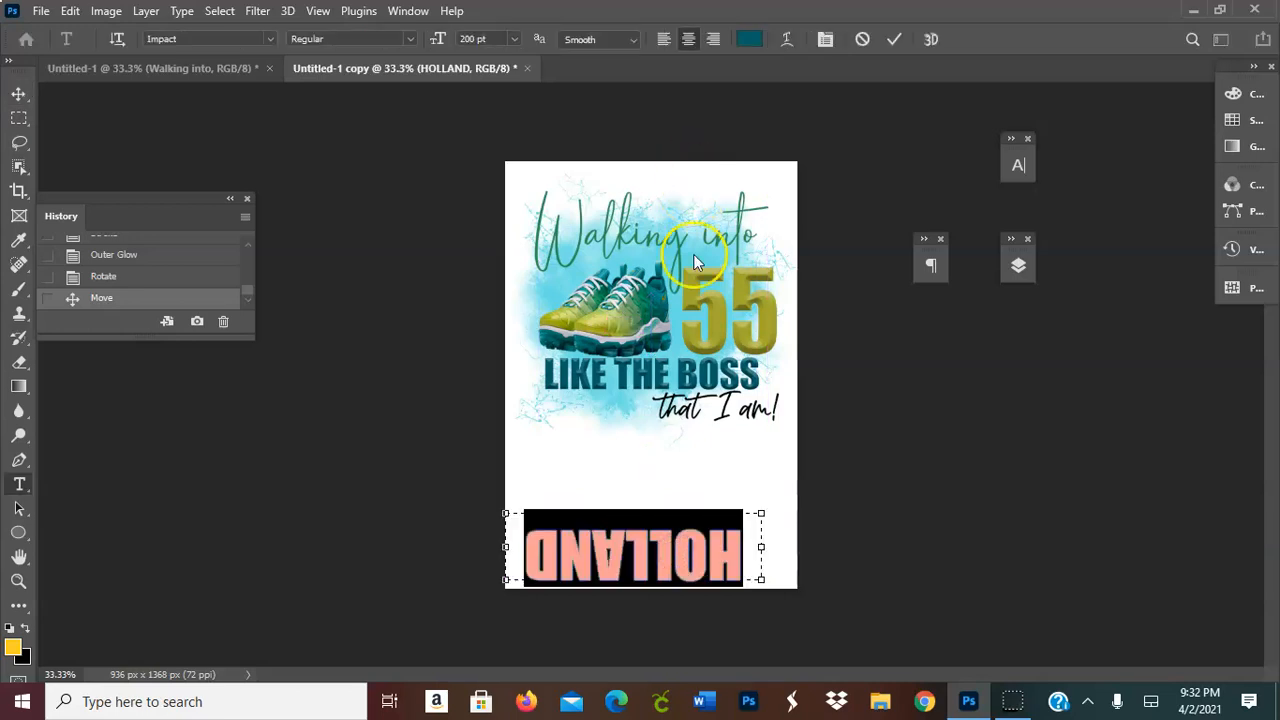
click(893, 39)
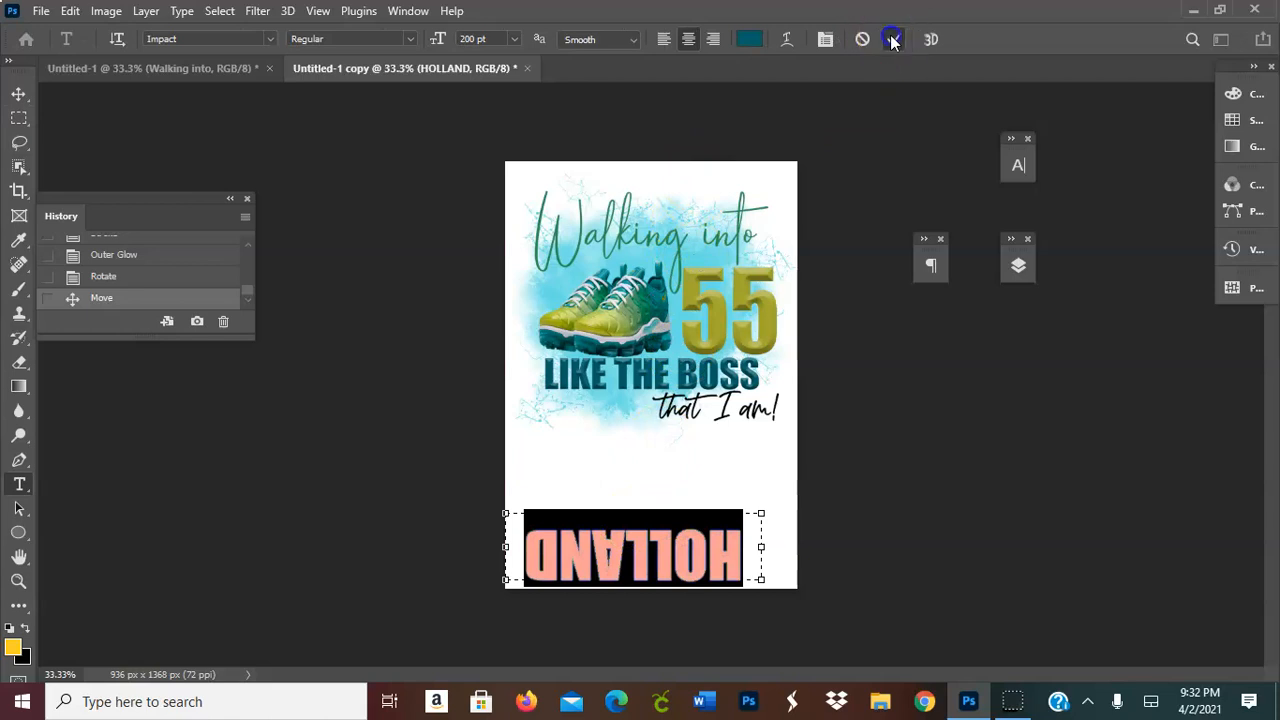
key(v)
drag(652, 546, 686, 494)
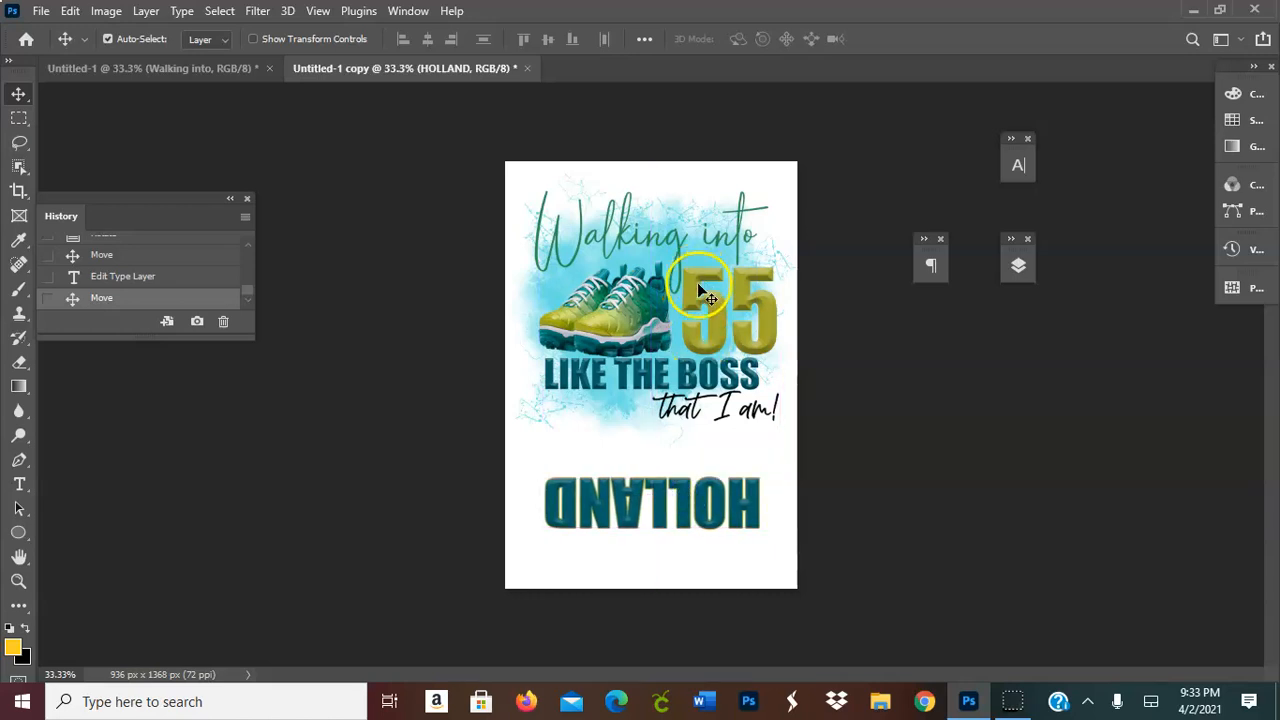
click(662, 504)
drag(665, 508, 663, 526)
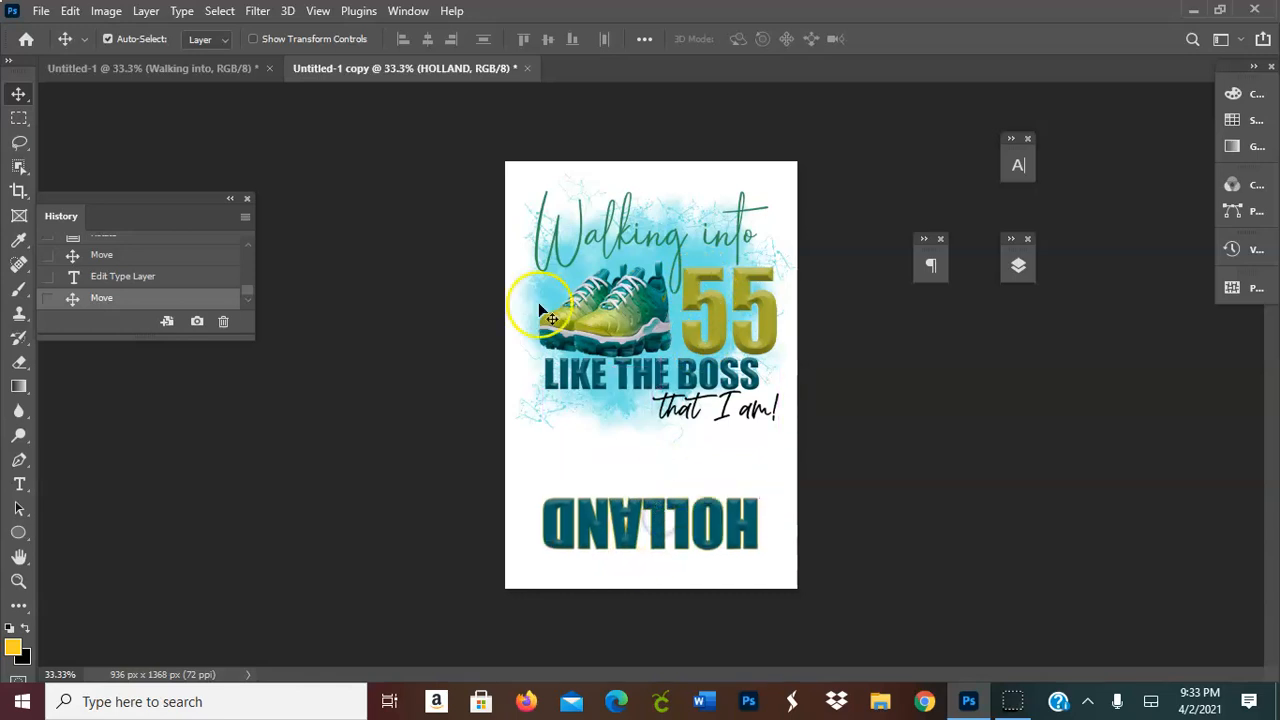
Revert the document history to the Outer Glow state, undoing the moves and the rotation of the name text
click(110, 278)
click(102, 255)
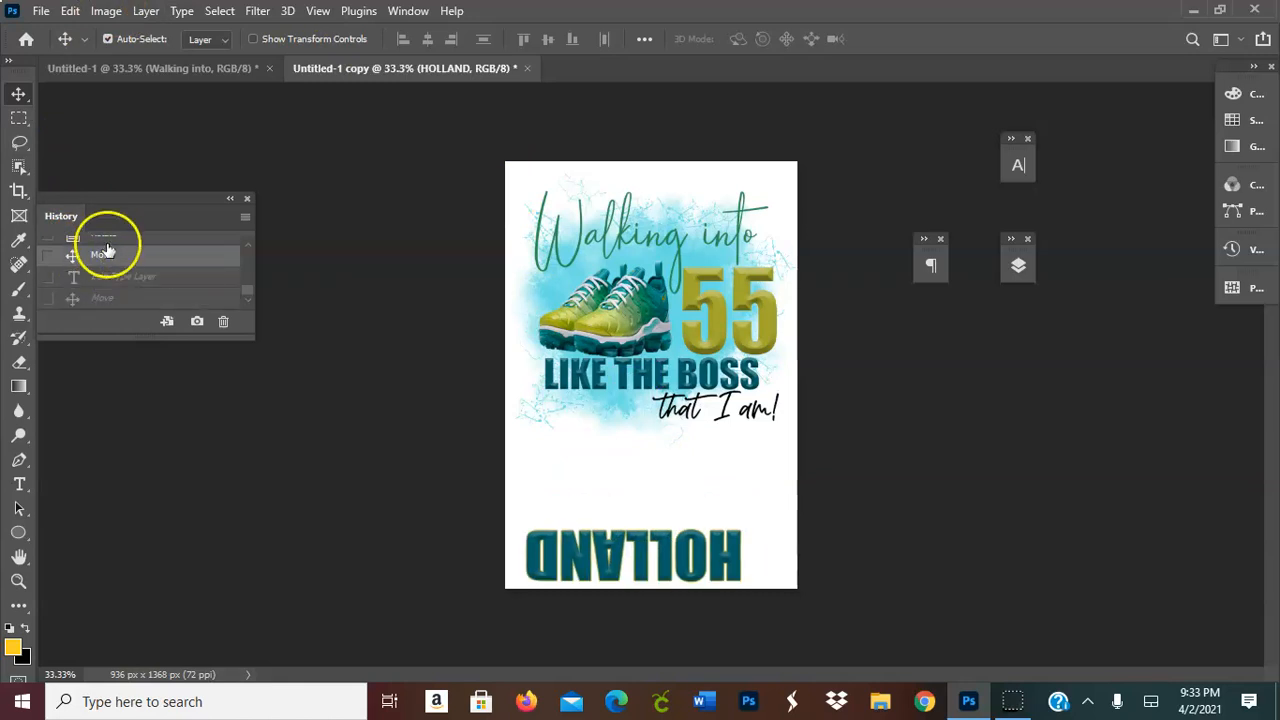
scroll(105, 250, up, 1)
click(104, 245)
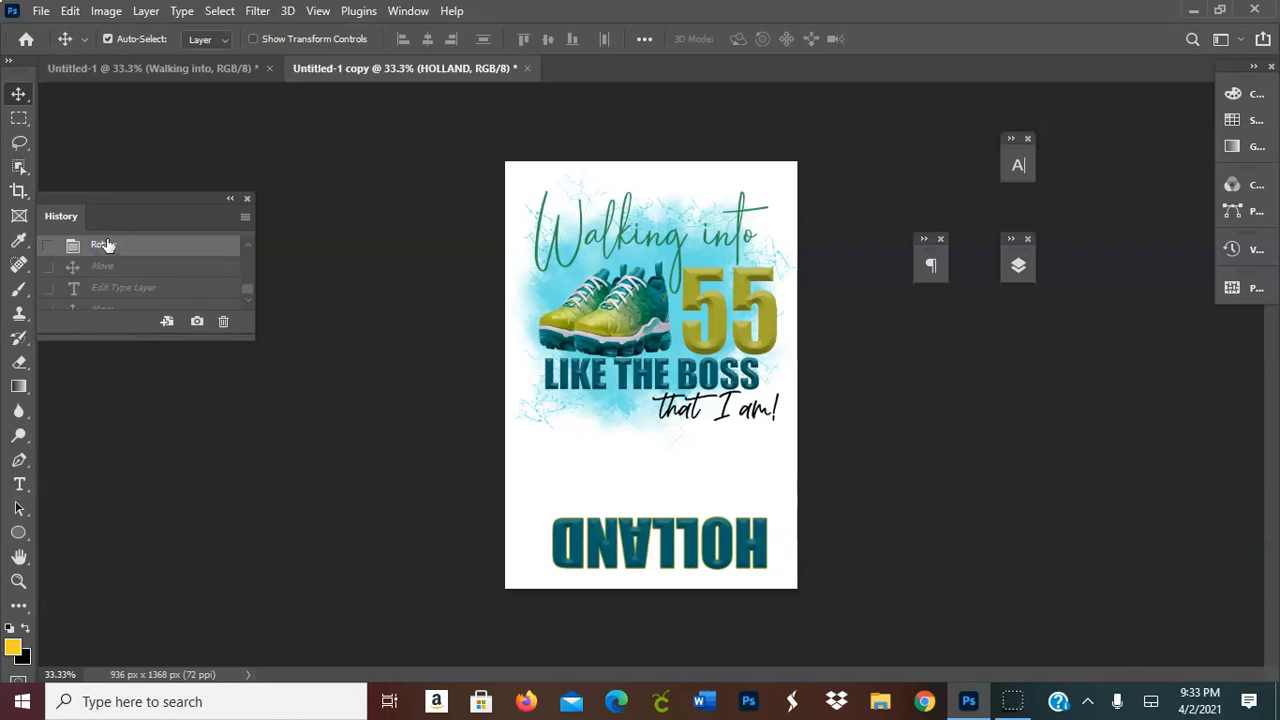
click(247, 246)
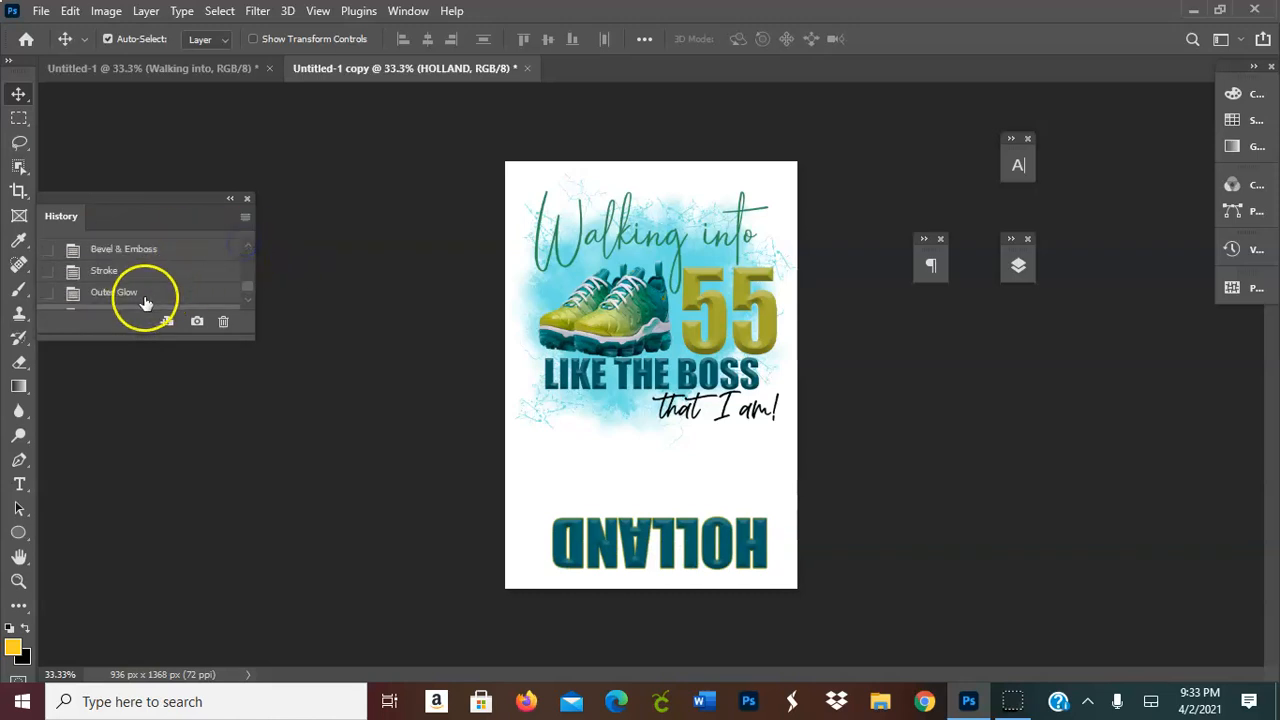
click(174, 294)
Move the upright name text so it is horizontally centred on the canvas below the design
click(623, 537)
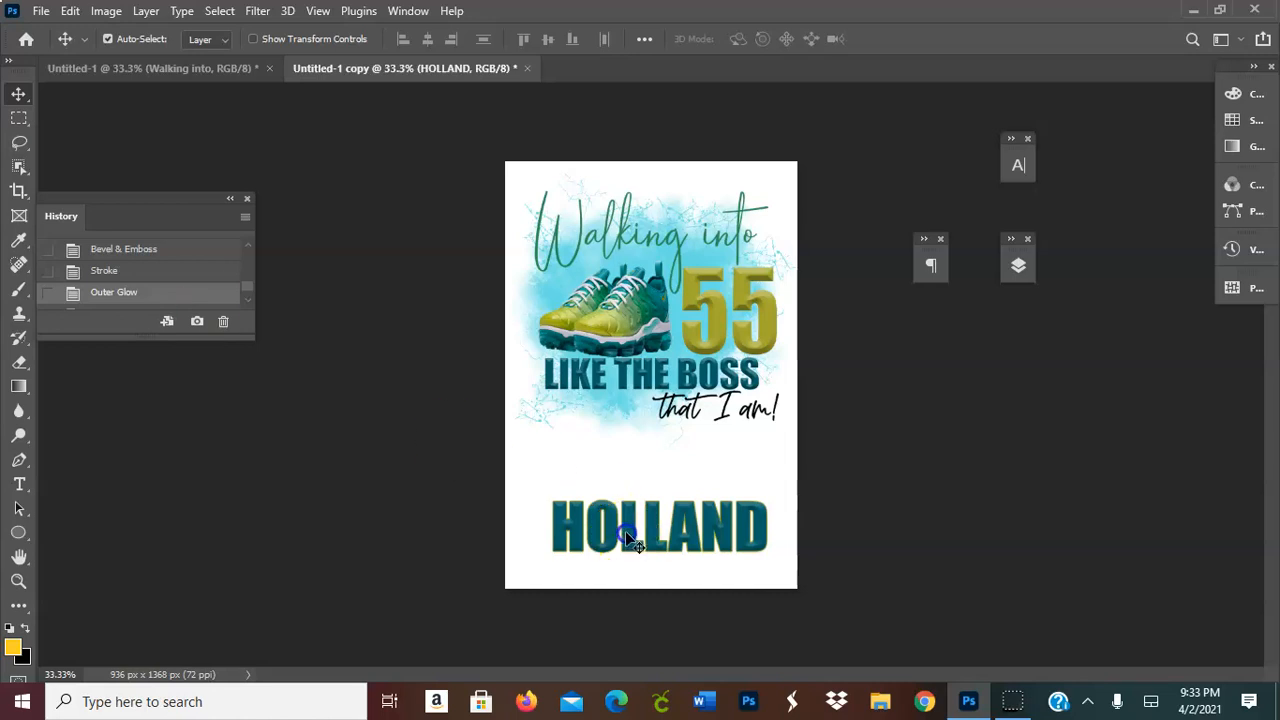
drag(626, 533, 631, 536)
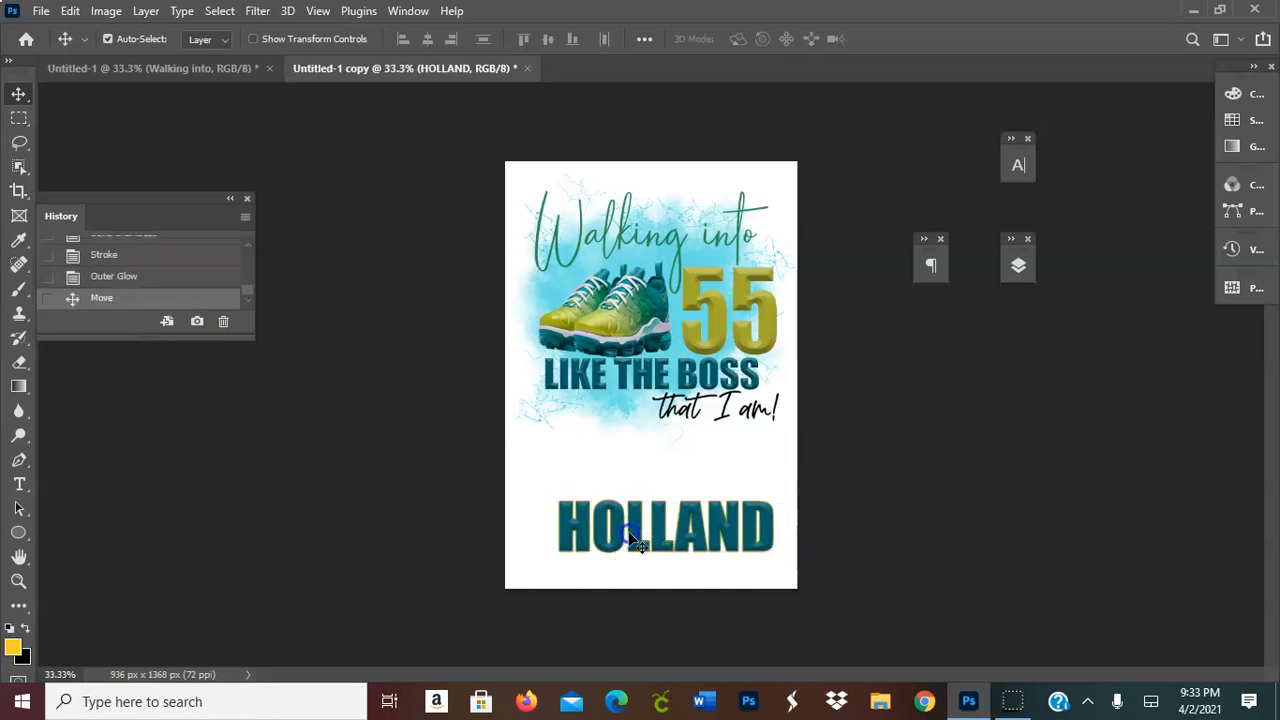
double_click(622, 530)
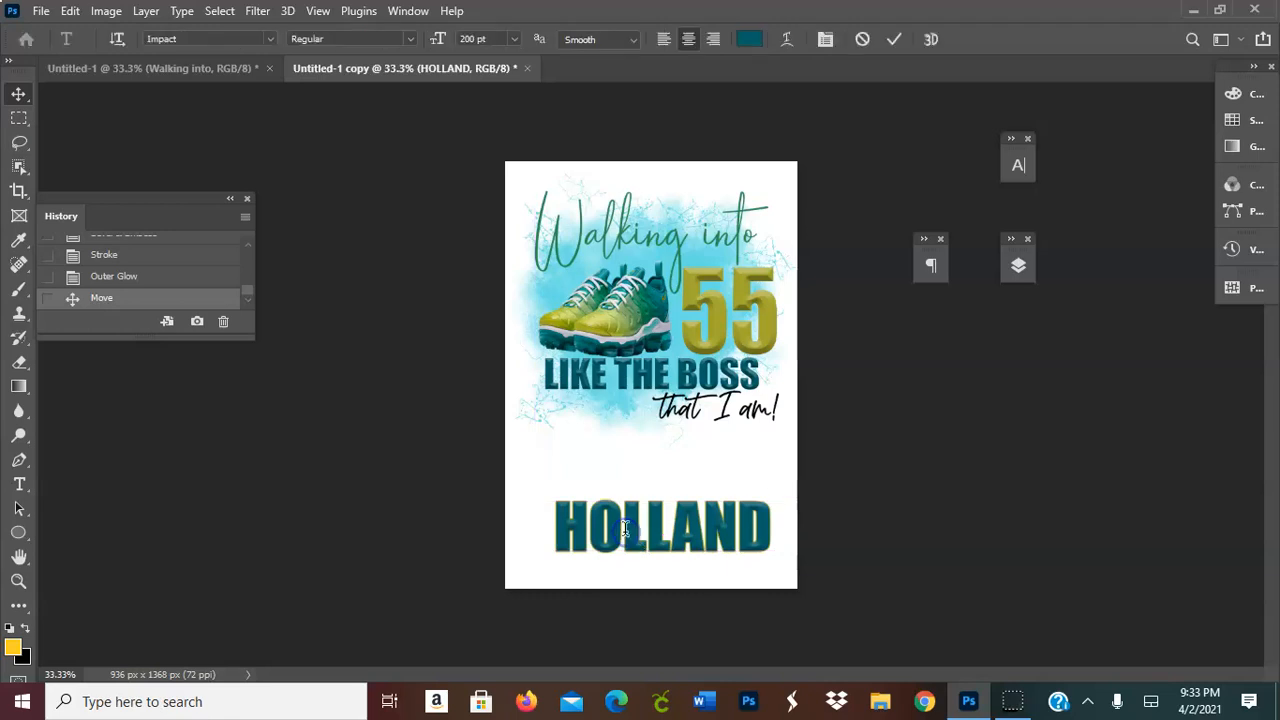
drag(790, 534, 752, 533)
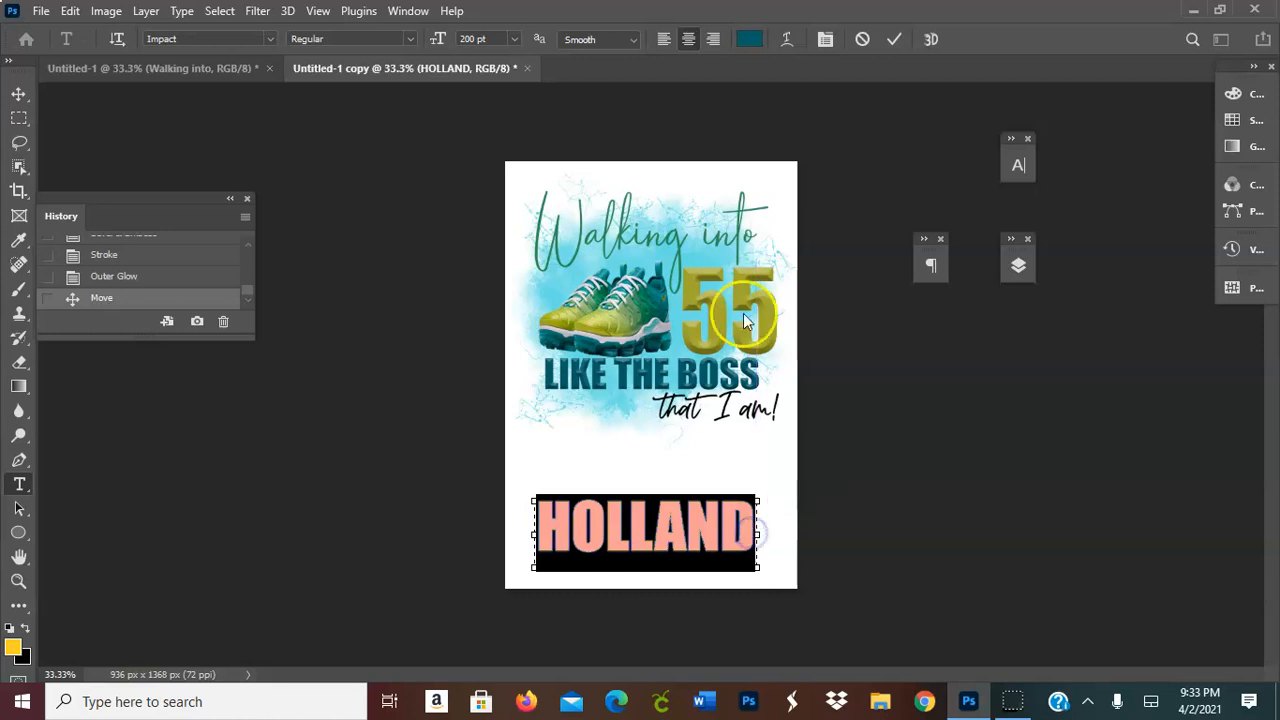
click(895, 39)
key(v)
mouse_move(667, 530)
mouse_down()
mouse_move(677, 537)
mouse_move(663, 534)
mouse_up()
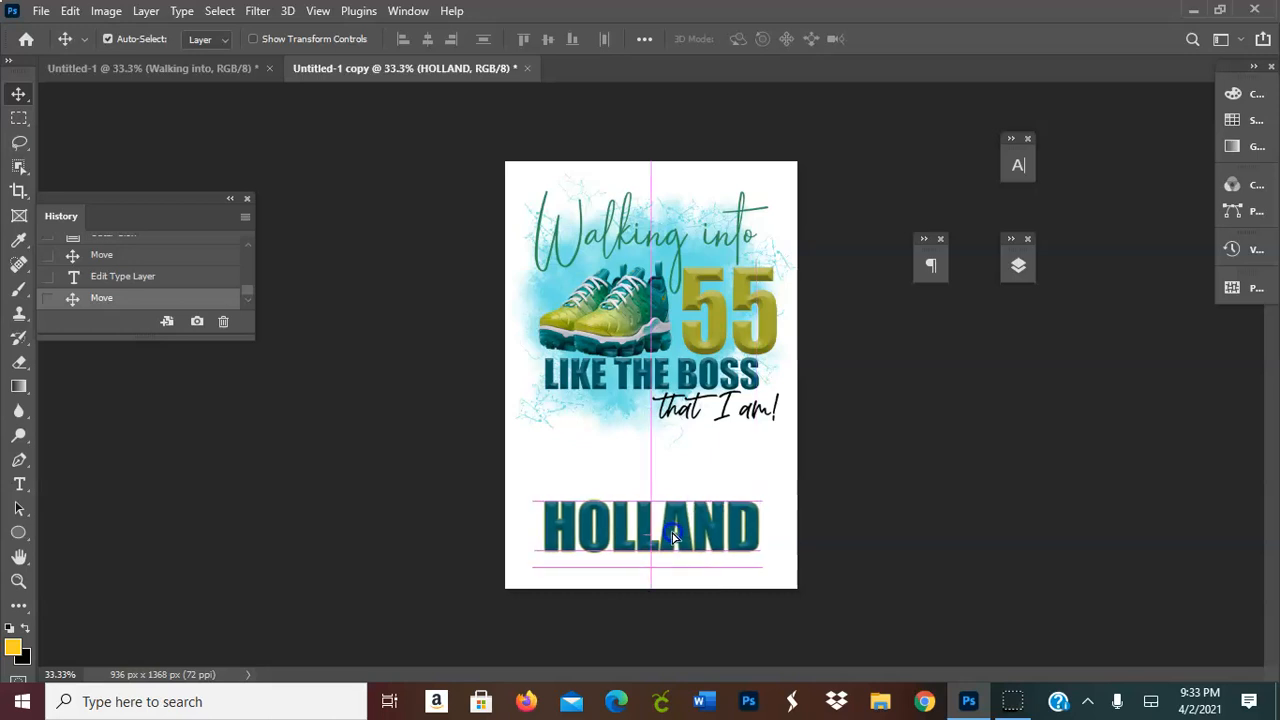
Rotate the centred name text by 180° so that it reads upside down
click(70, 11)
mouse_move(136, 437)
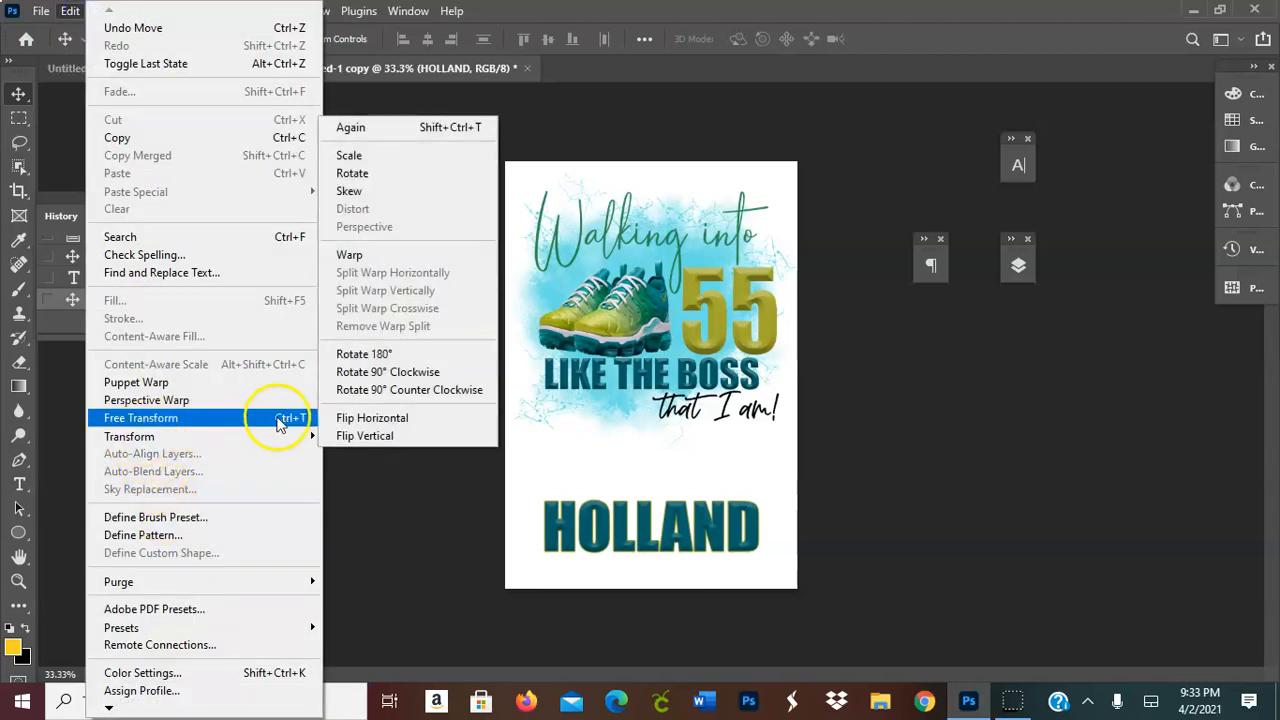
click(366, 356)
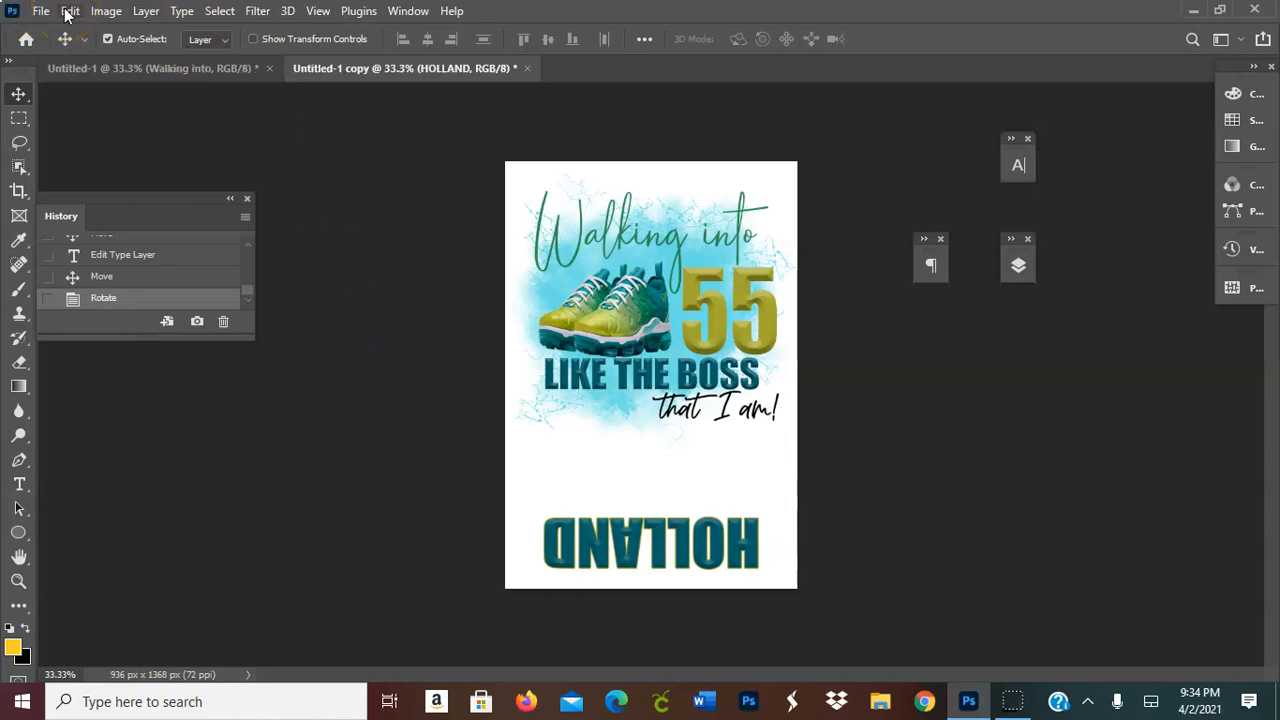
click(661, 552)
drag(665, 555, 662, 551)
click(654, 538)
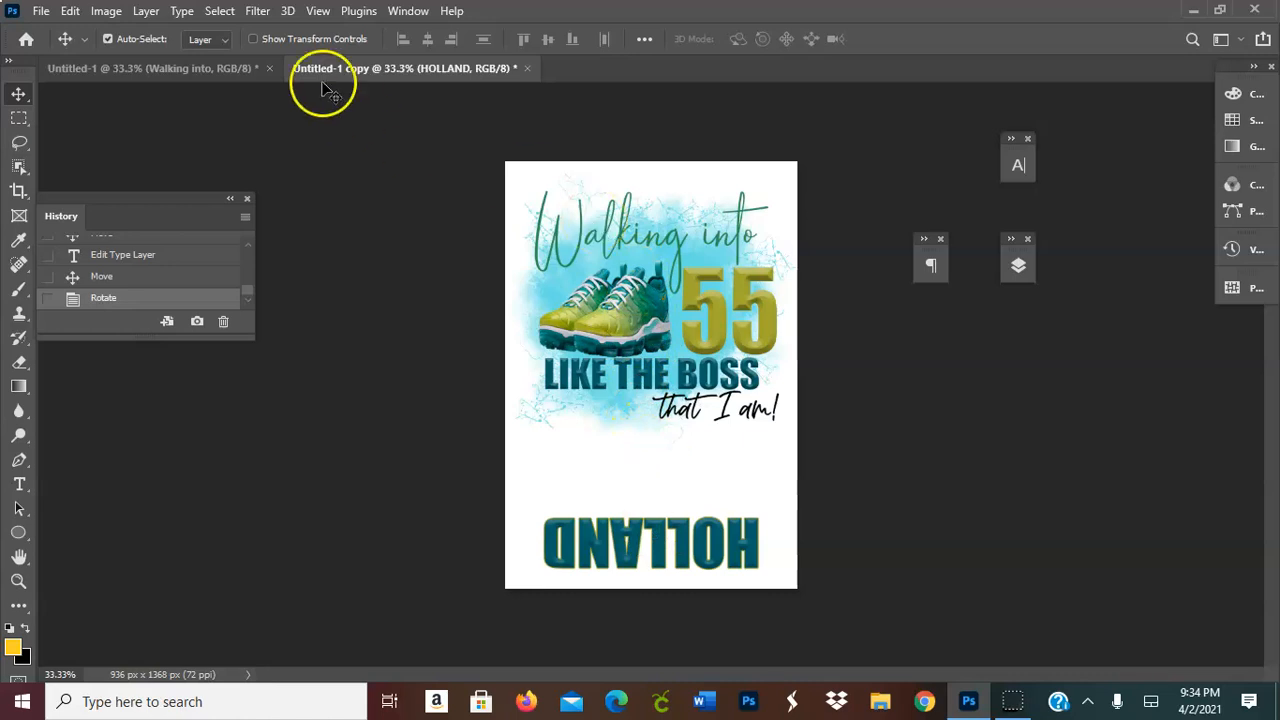
Examine the EPSON WF-7720 print properties, including document size, paper type, quality and mirror image, and close the print settings without printing
click(40, 11)
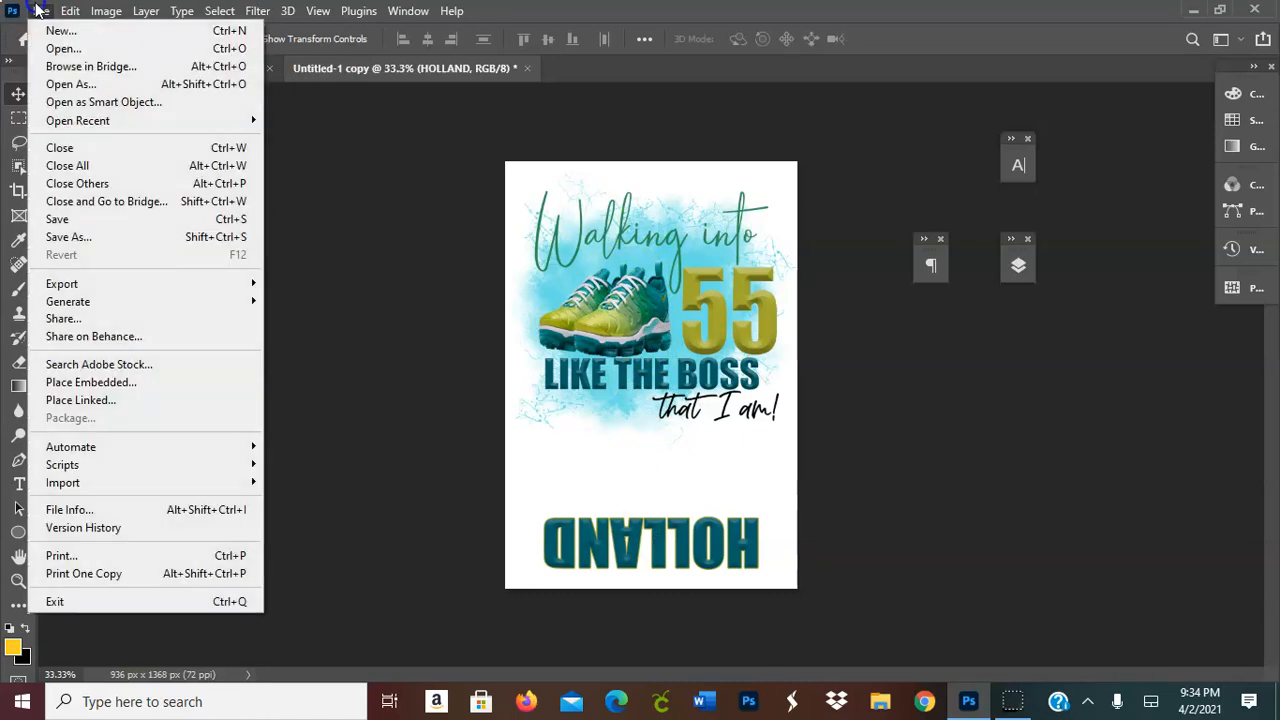
click(153, 555)
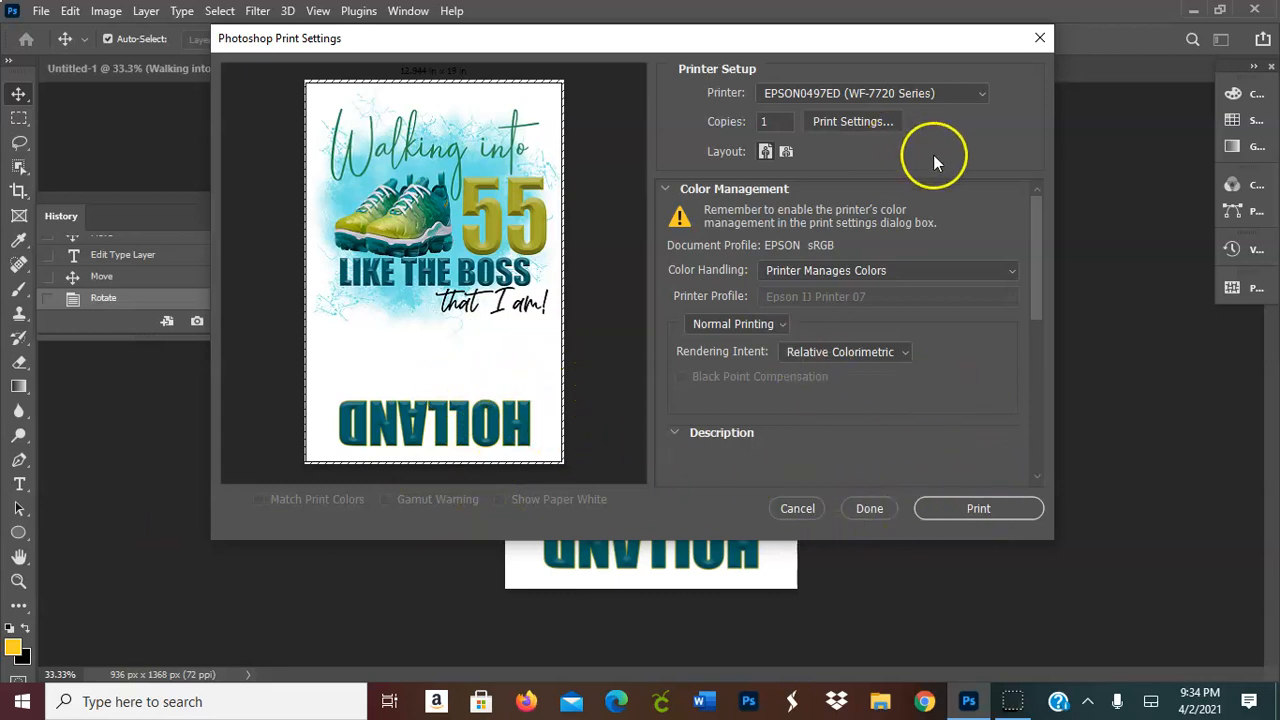
click(850, 121)
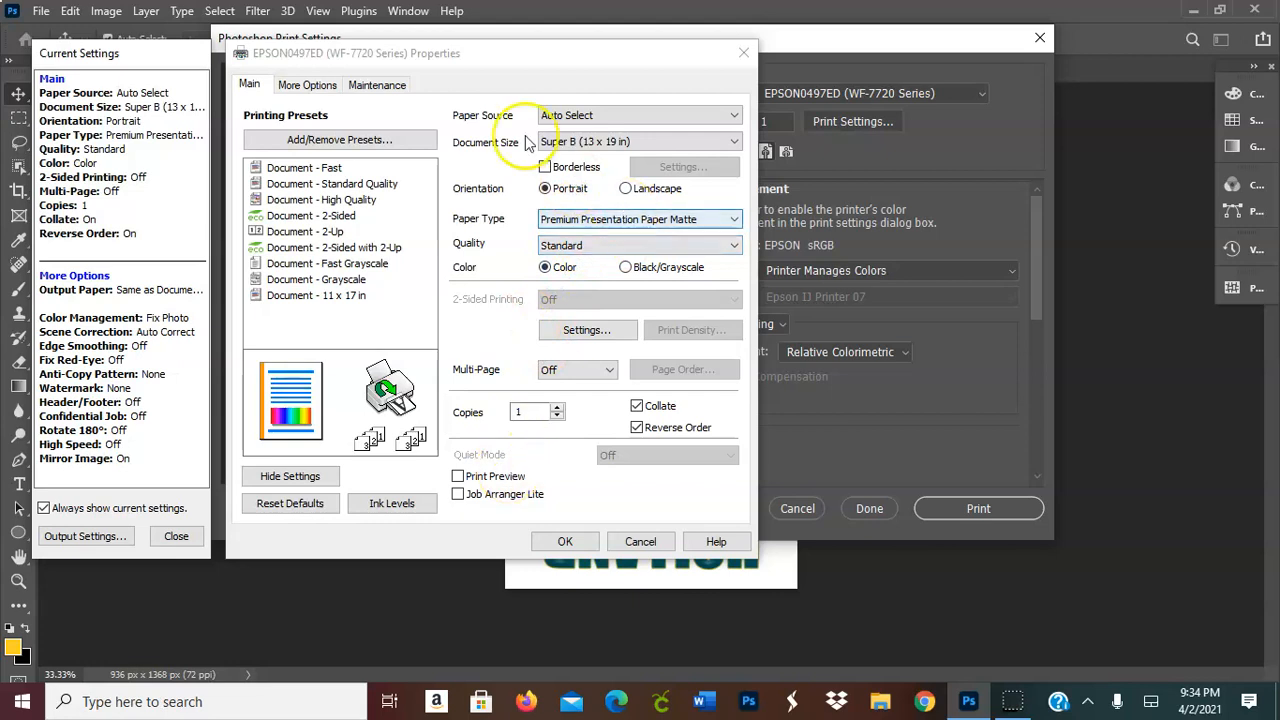
click(307, 84)
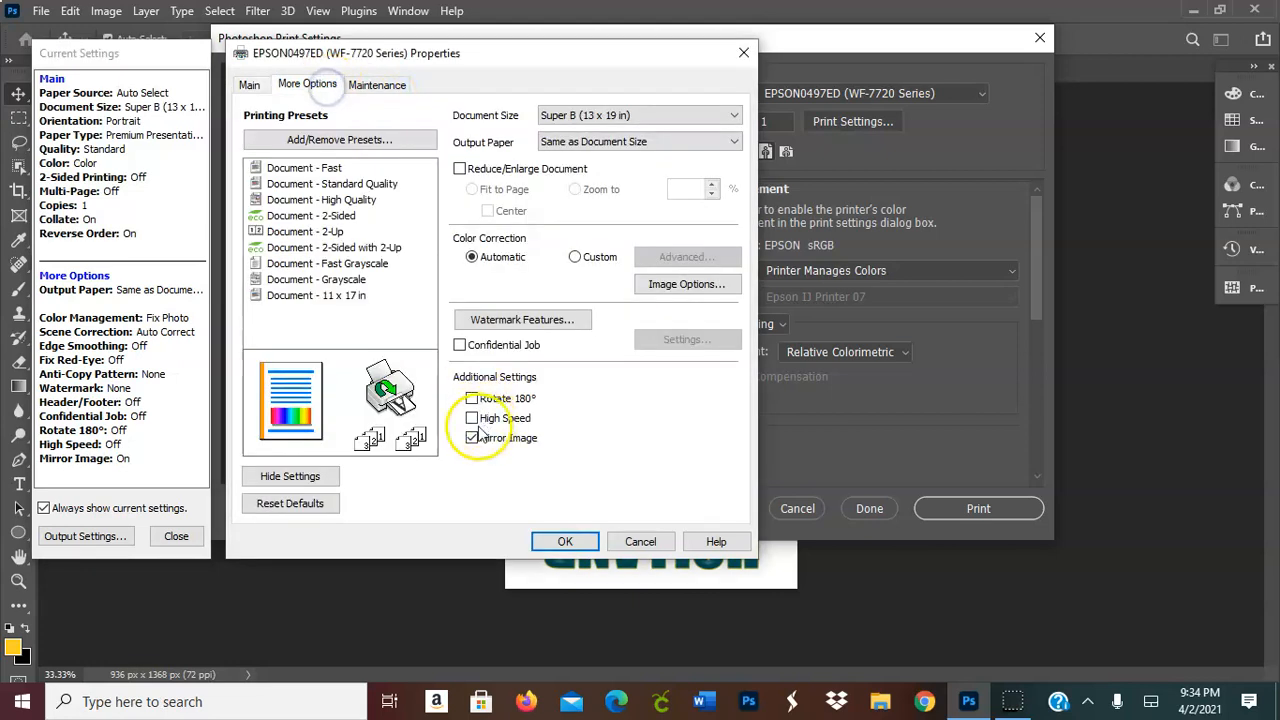
click(566, 542)
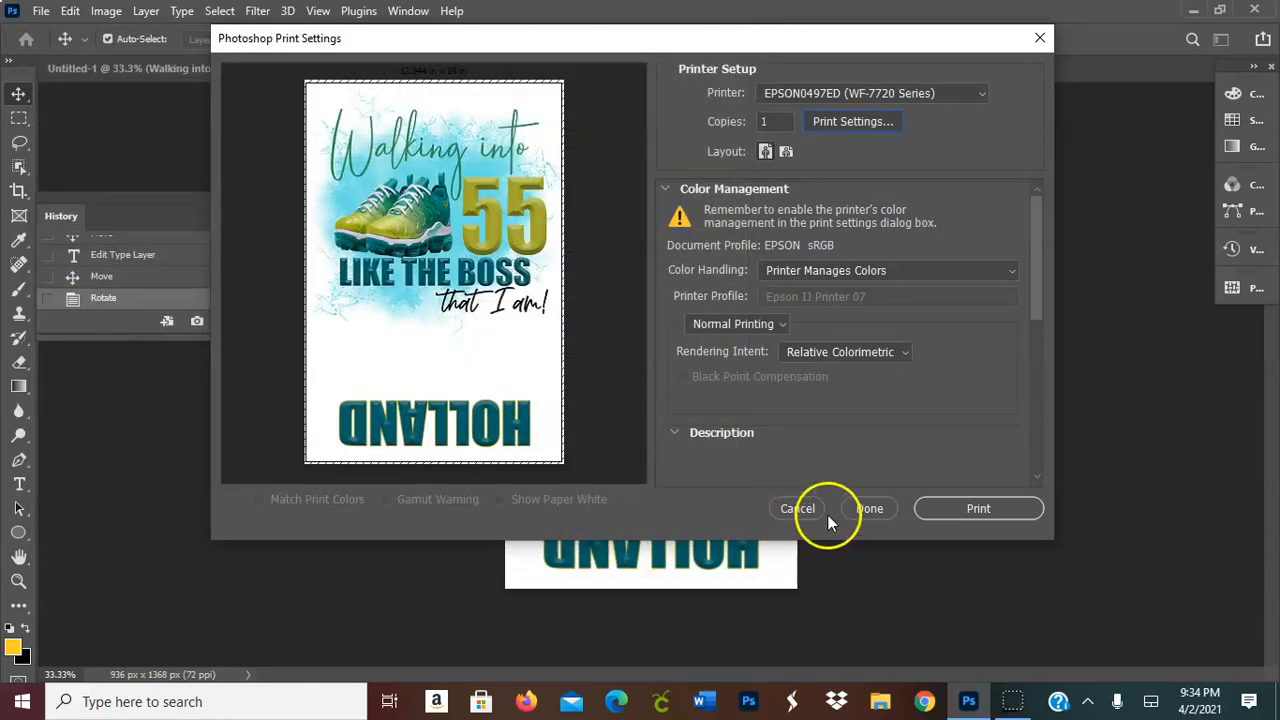
click(795, 508)
double_click(697, 551)
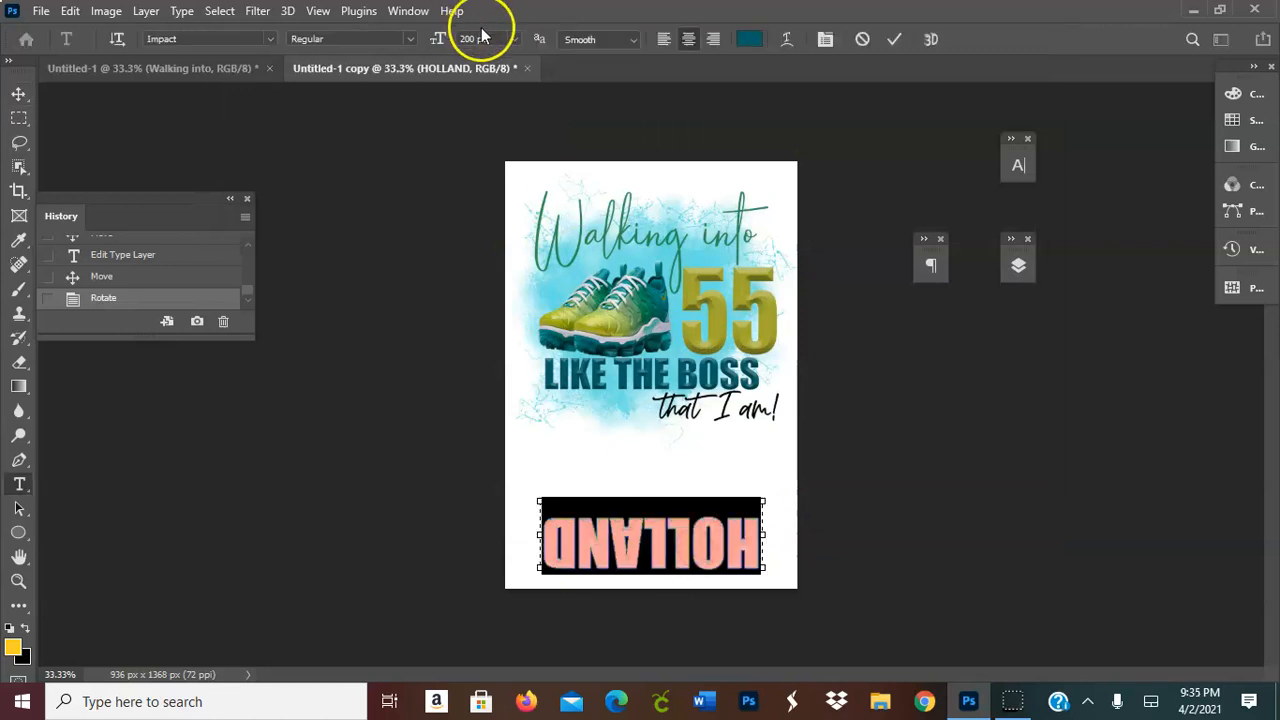
click(860, 40)
key(v)
Open the print settings for the finished design
click(41, 10)
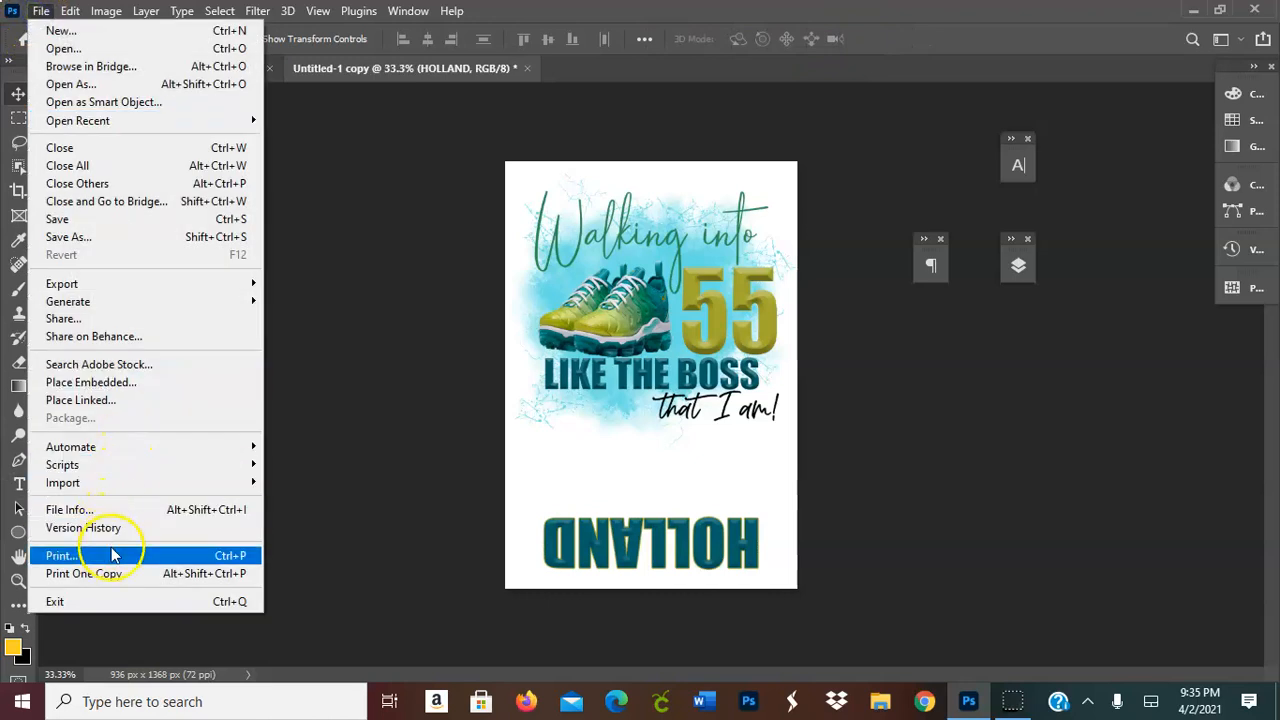